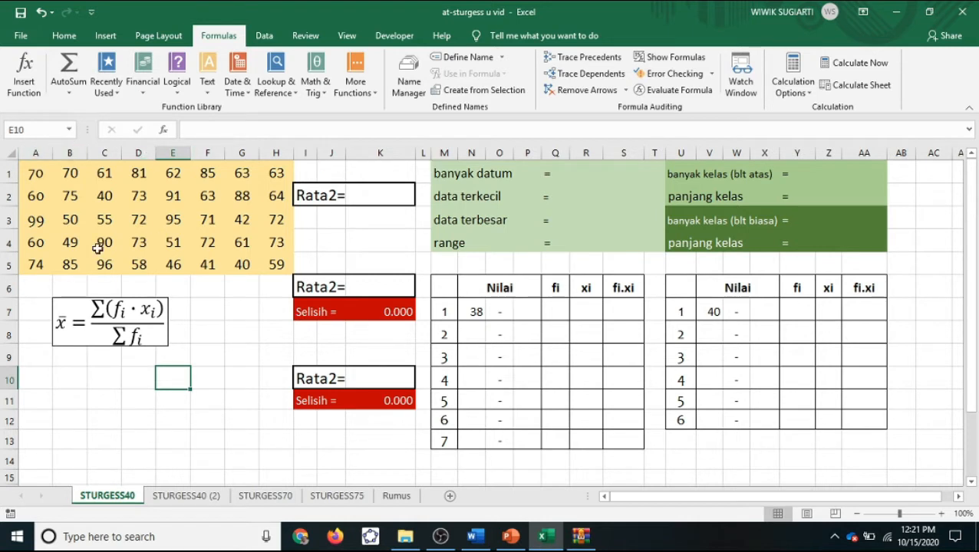
Step: Examine how far the worksheet extends downward by going to the last row of column A, and return to the first cell
{"action": "left_click", "coordinate": [32, 287]}
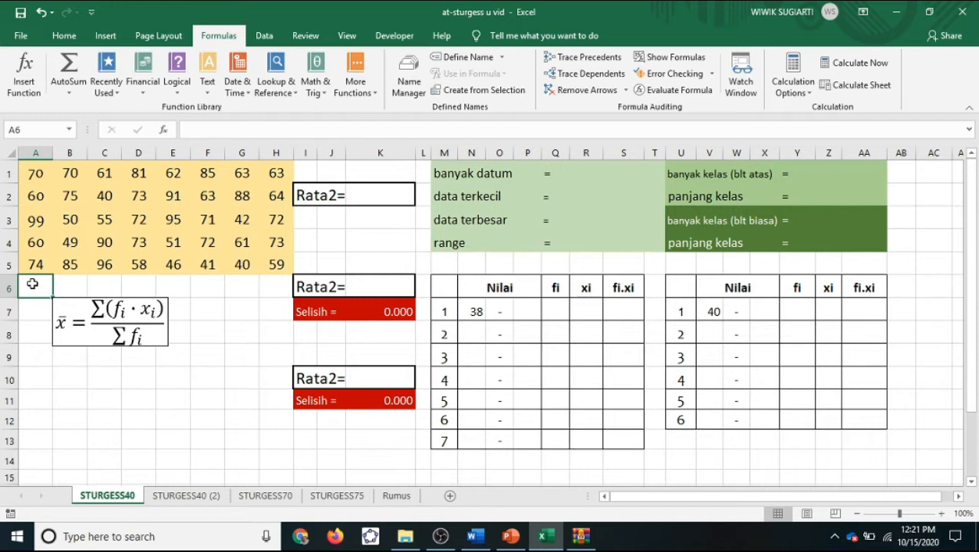
{"action": "key", "text": "ctrl+Down"}
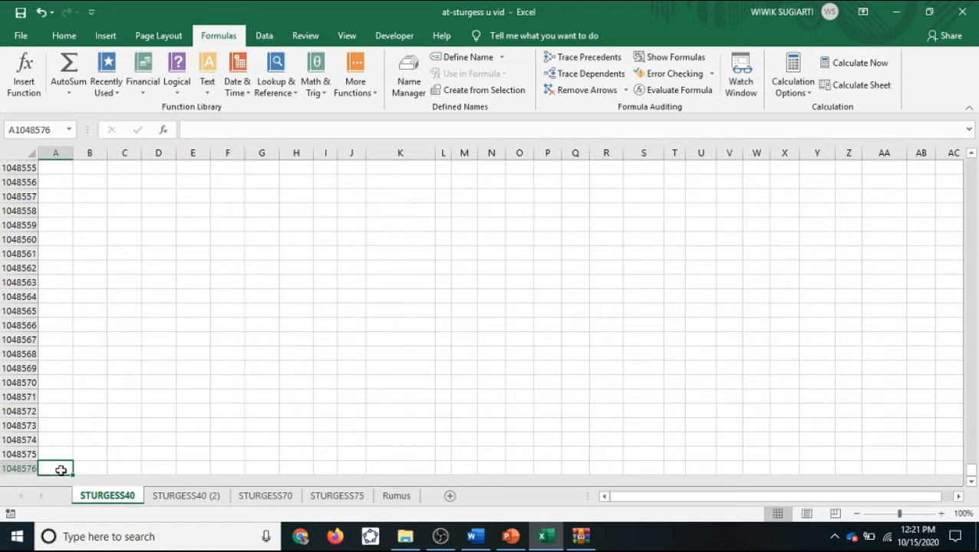
{"action": "key", "text": "ctrl+Home"}
Step: Examine how far the worksheet extends sideways by going along row 1 to the last column, and return to cell A1
{"action": "key", "text": "Right"}
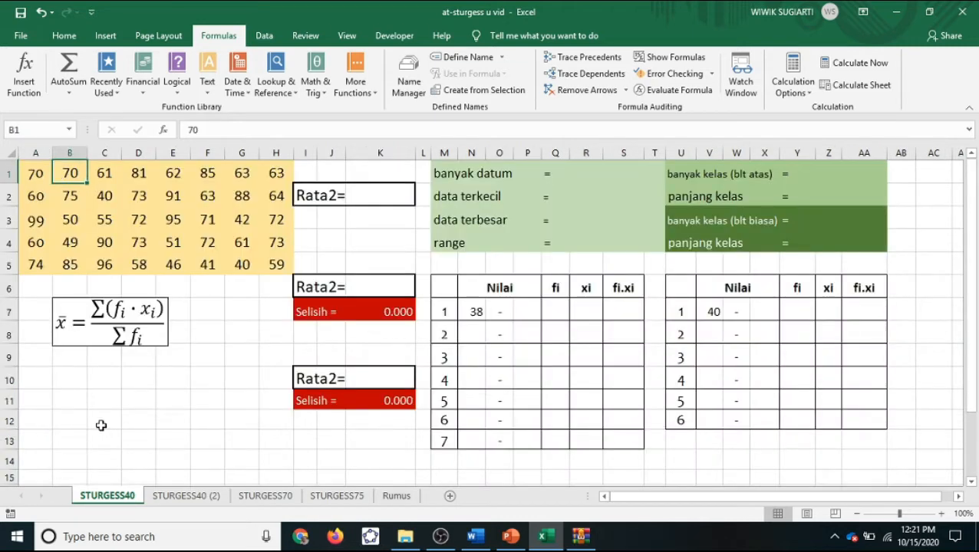
{"action": "key", "text": "Right"}
{"action": "key", "text": "Right"}
{"action": "key", "text": "Right"}
{"action": "key", "text": "Right"}
{"action": "key", "text": "Right"}
{"action": "key", "text": "Right"}
{"action": "key", "text": "Right"}
{"action": "key", "text": "Right"}
{"action": "key", "text": "Right"}
{"action": "key", "text": "Right"}
{"action": "key", "text": "Right"}
{"action": "key", "text": "Right"}
{"action": "key", "text": "Right"}
{"action": "key", "text": "Right"}
{"action": "key", "text": "Right"}
{"action": "key", "text": "Right"}
{"action": "key", "text": "Right"}
{"action": "key", "text": "Right"}
{"action": "key", "text": "Right"}
{"action": "key", "text": "Right"}
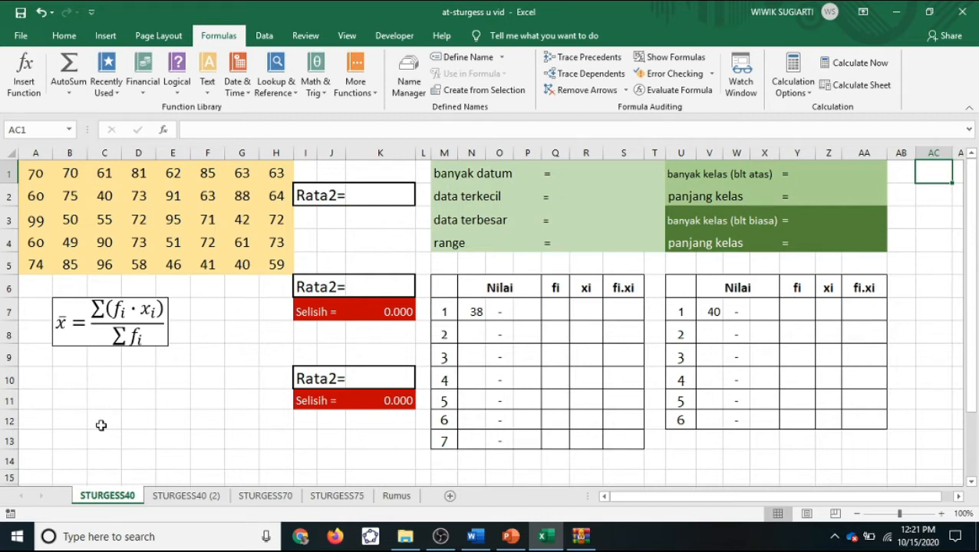
{"action": "key", "text": "Right"}
{"action": "key", "text": "Right"}
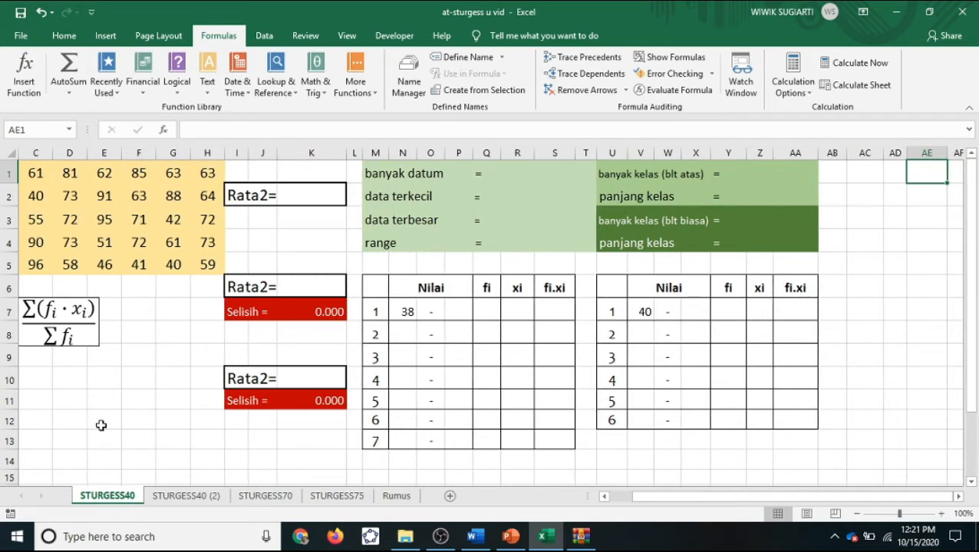
{"action": "key", "text": "End"}
{"action": "key", "text": "Right"}
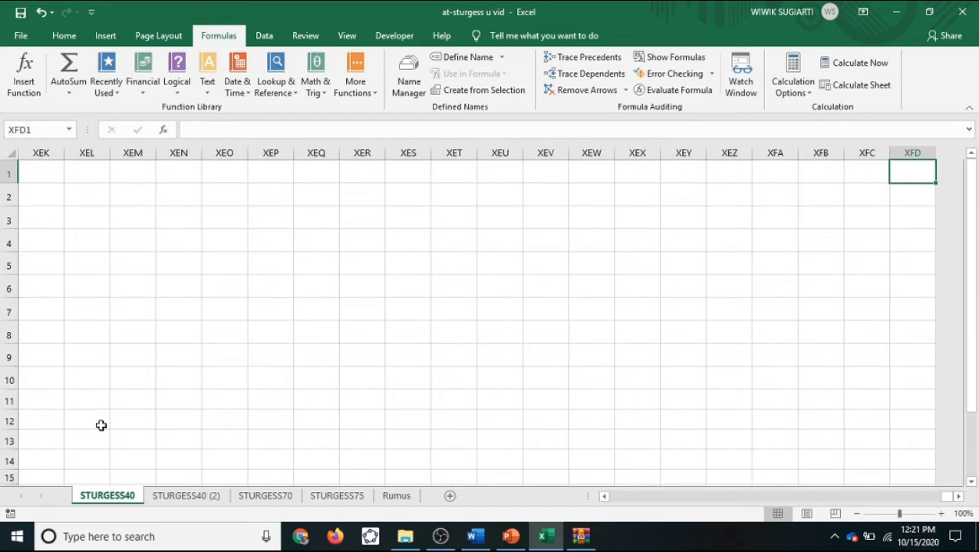
{"action": "key", "text": "ctrl+Home"}
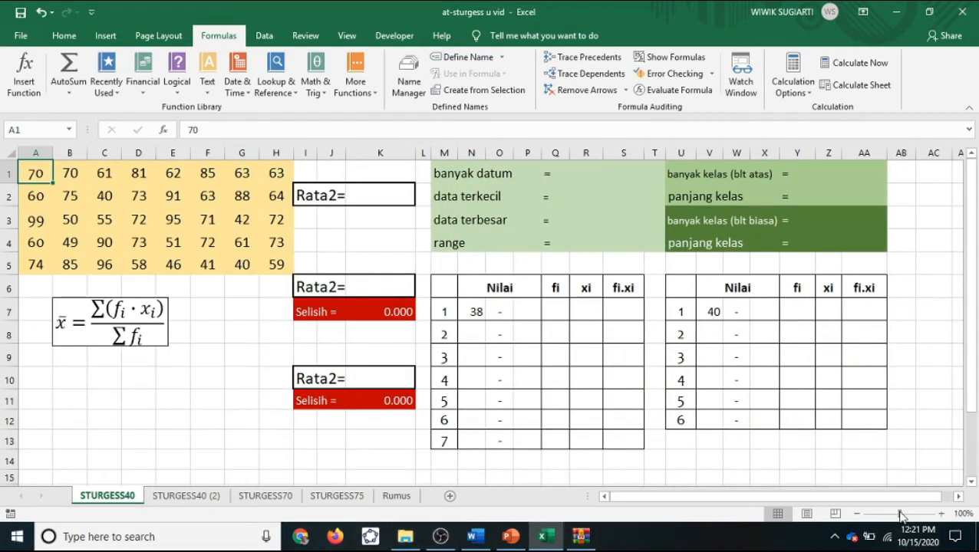
Step: Zoom the worksheet out to 28% to view the whole layout, and restore the zoom to 100%
{"action": "left_click", "coordinate": [876, 514]}
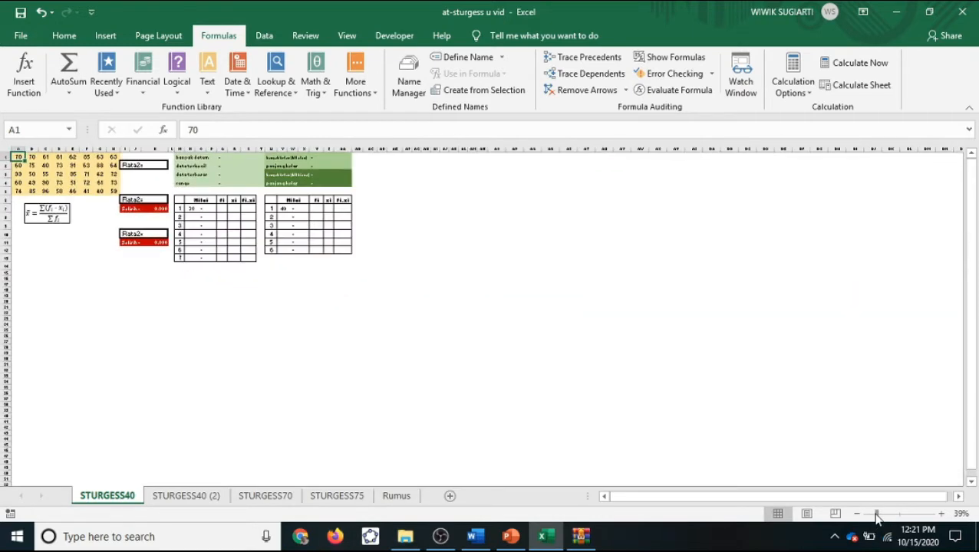
{"action": "left_click_drag", "start_coordinate": [876, 518], "coordinate": [871, 518]}
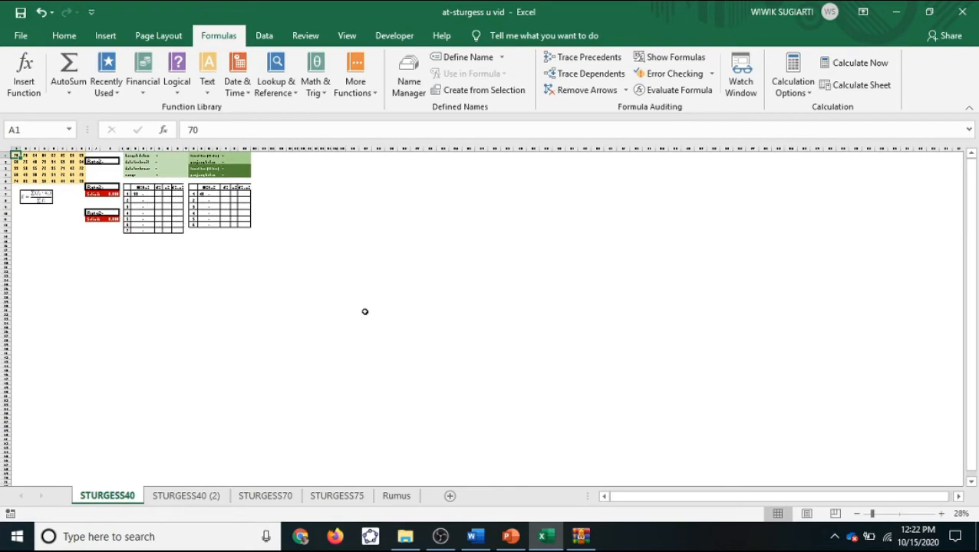
{"action": "left_click", "coordinate": [899, 514]}
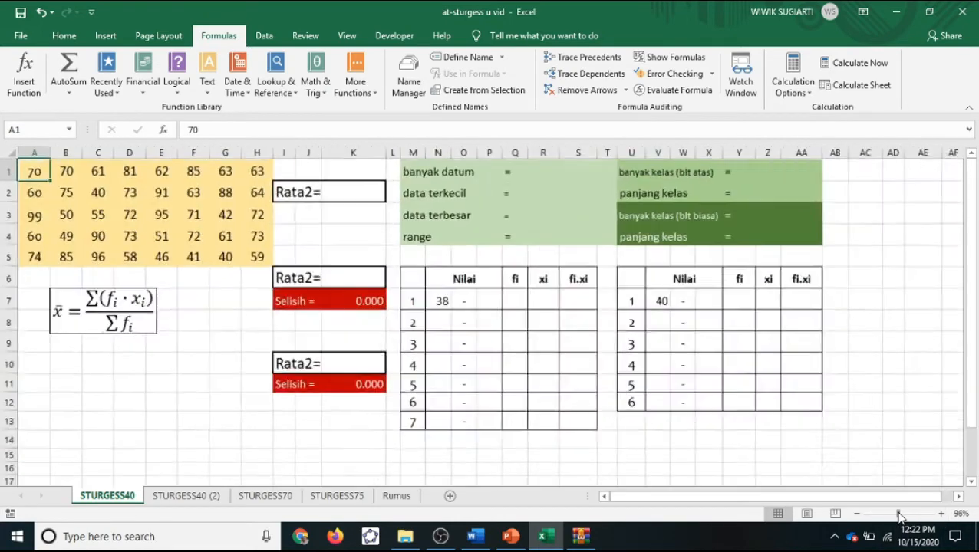
{"action": "left_click", "coordinate": [941, 513]}
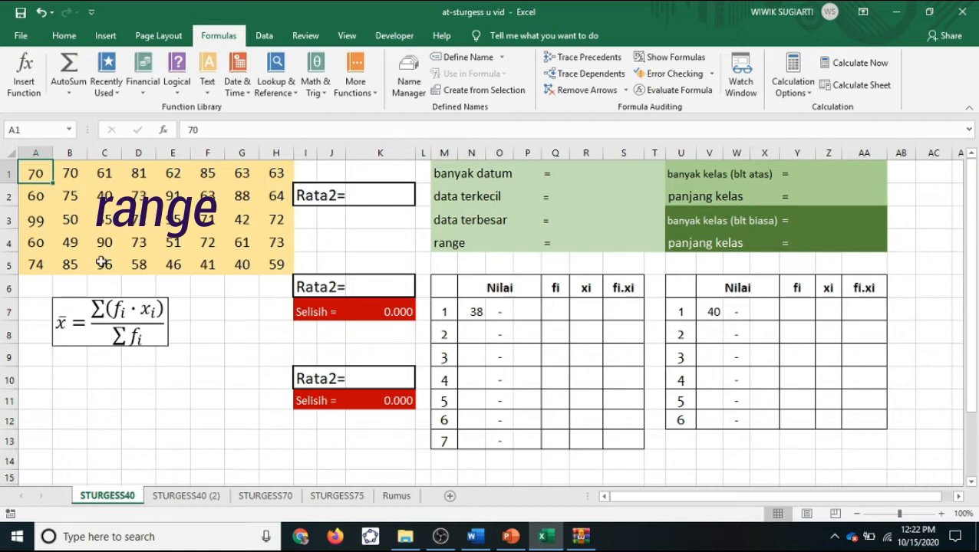
Step: Name the data range A1:H5 as data0
{"action": "left_click", "coordinate": [280, 265], "text": "shift"}
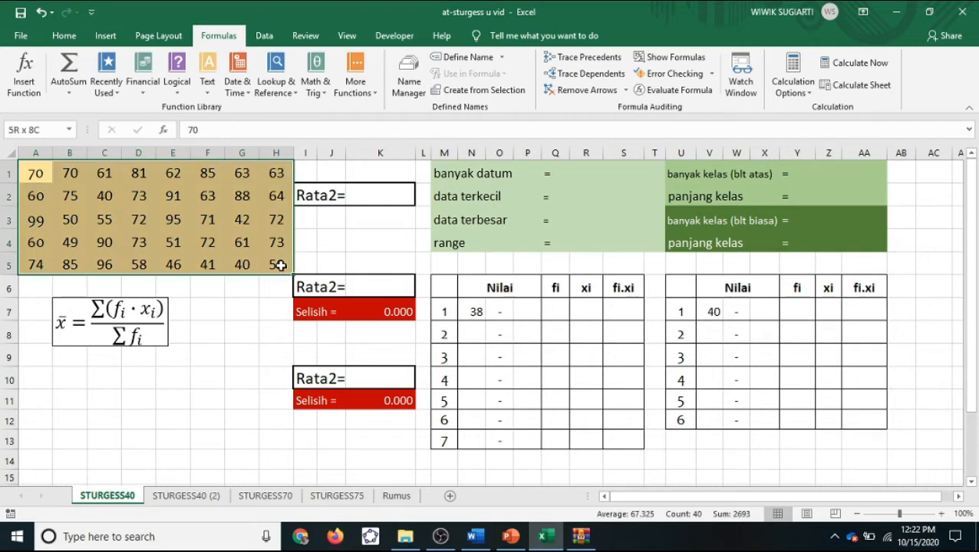
{"action": "left_click", "coordinate": [23, 135]}
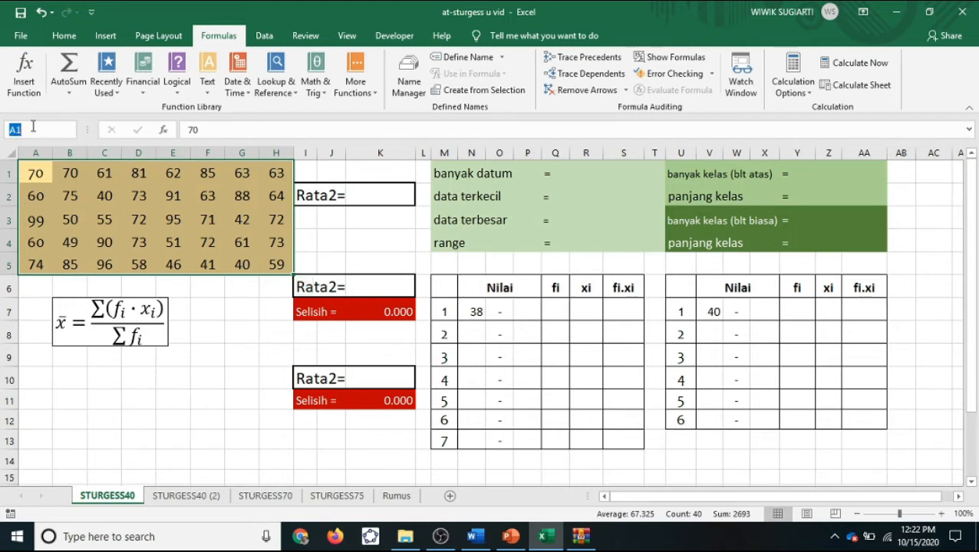
{"action": "type", "text": "data0"}
{"action": "key", "text": "Return"}
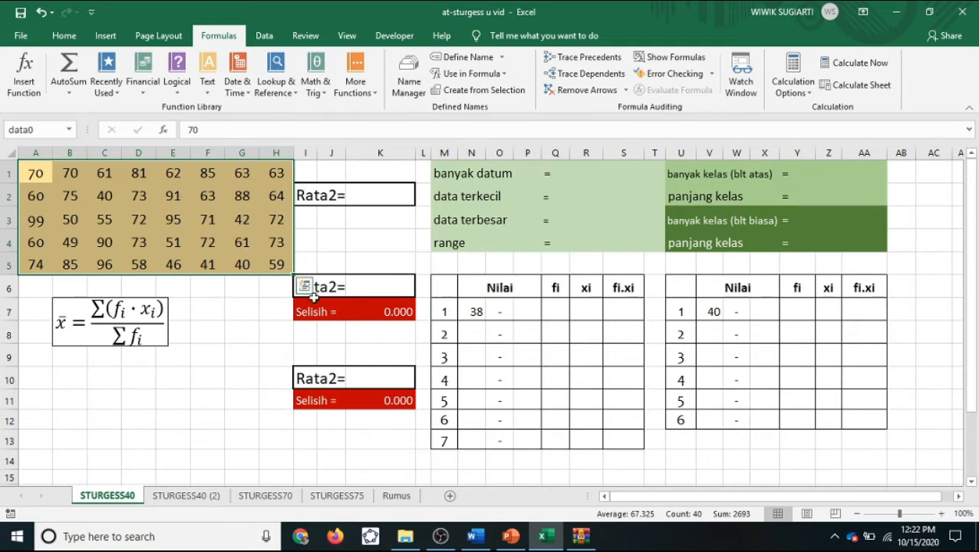
{"action": "left_click", "coordinate": [182, 328]}
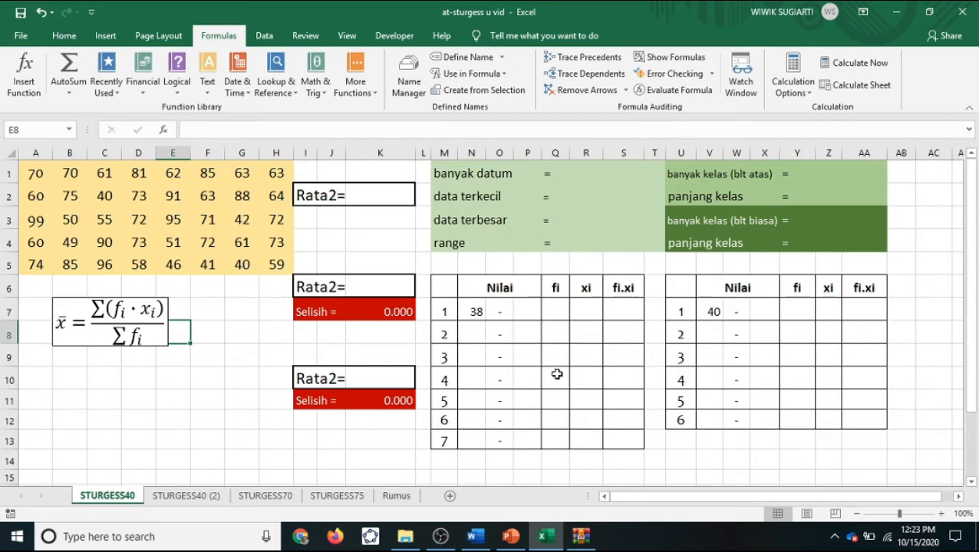
Step: Enter the formula =counta(data0) in cell R1 to calculate "banyak datum"
{"action": "left_click", "coordinate": [586, 174]}
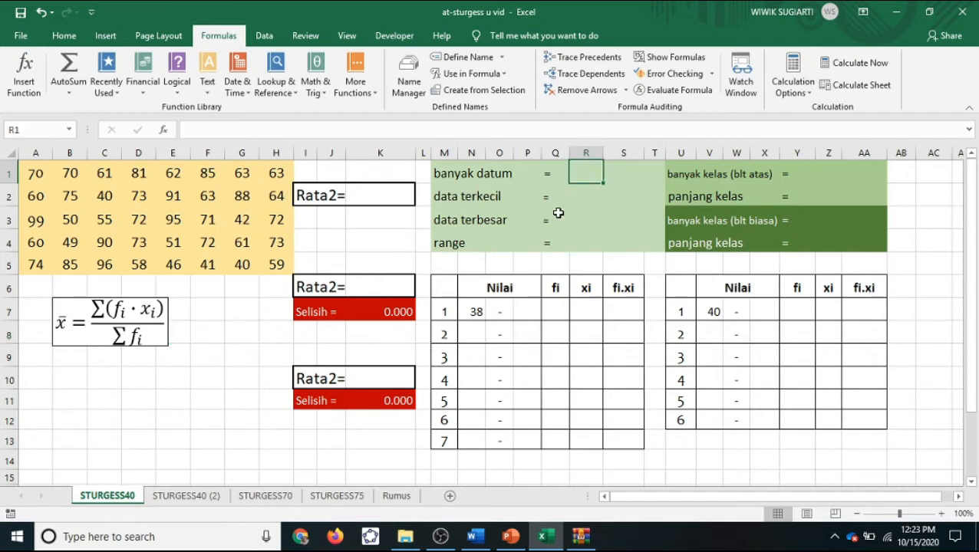
{"action": "type", "text": "="}
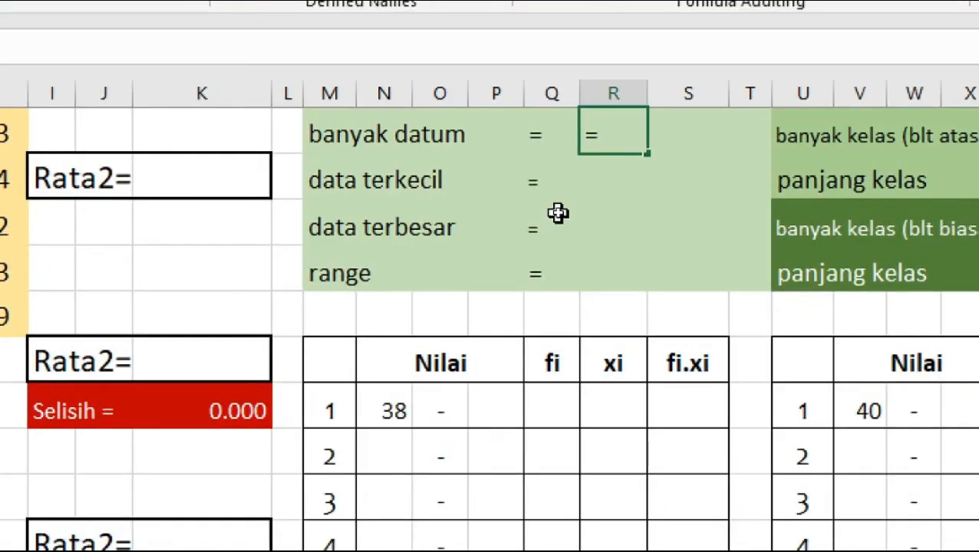
{"action": "type", "text": "count"}
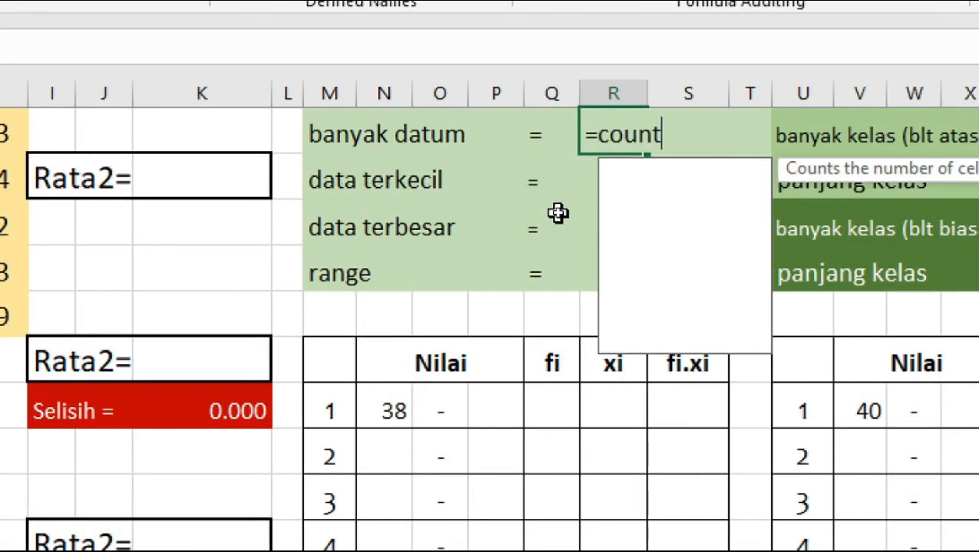
{"action": "type", "text": "a("}
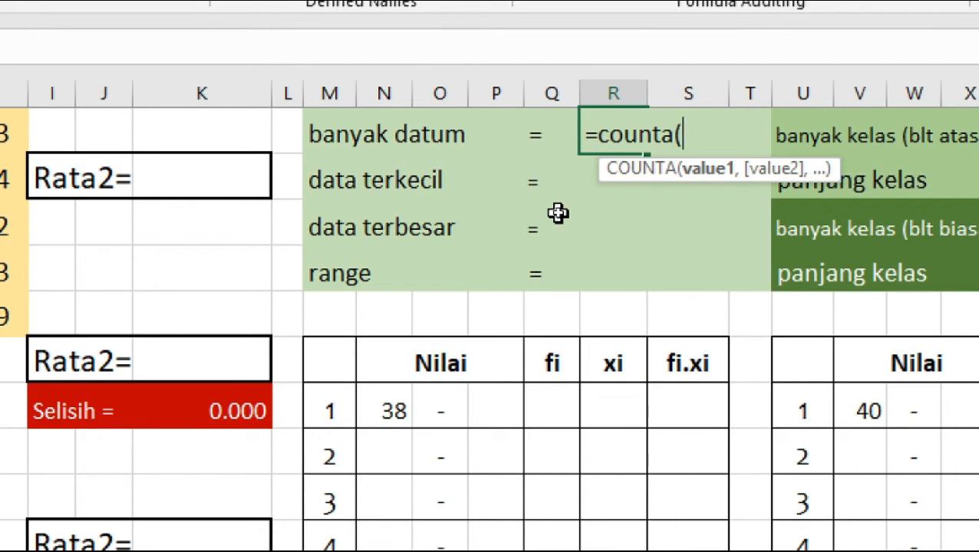
{"action": "type", "text": "data0)"}
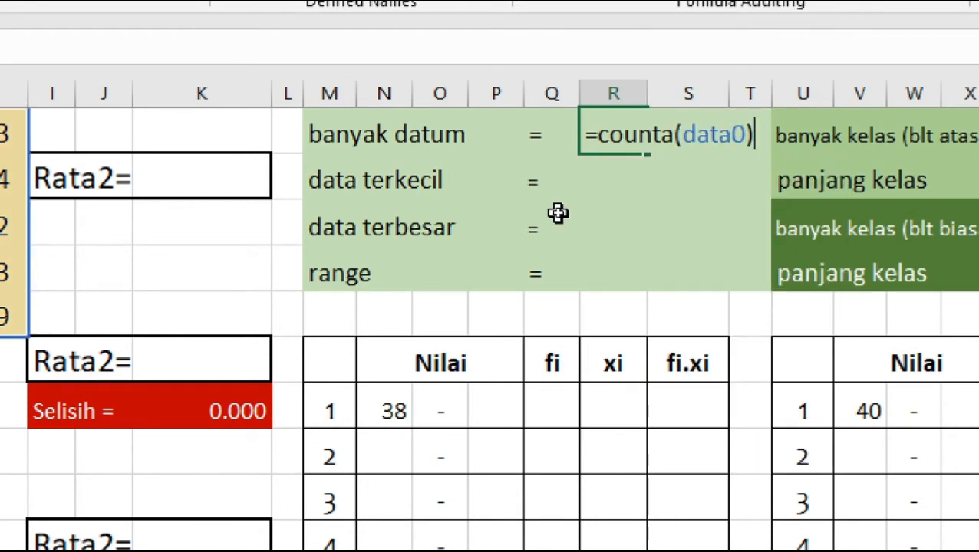
{"action": "key", "text": "Return"}
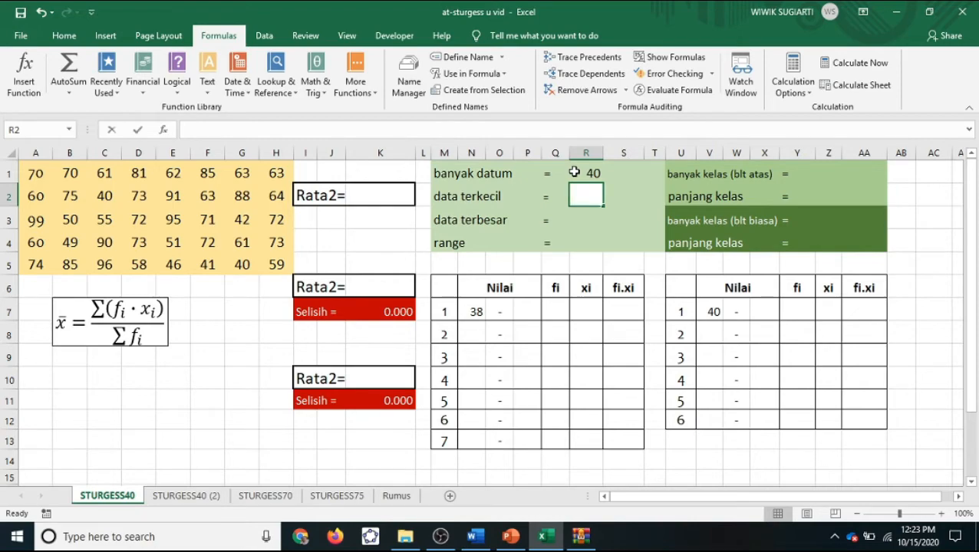
Step: Enter the formula =min(data0) in cell R2 to find "data terkecil"
{"action": "type", "text": "="}
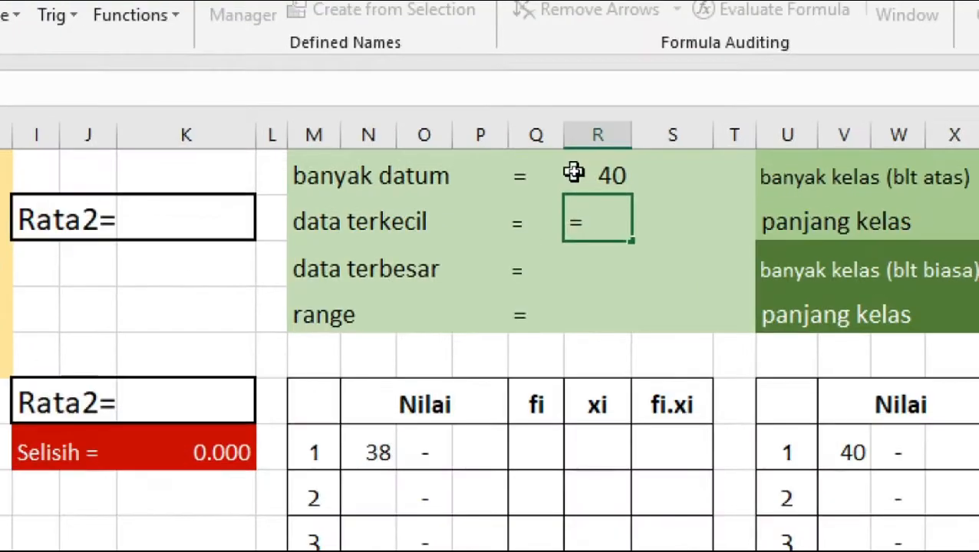
{"action": "type", "text": "min"}
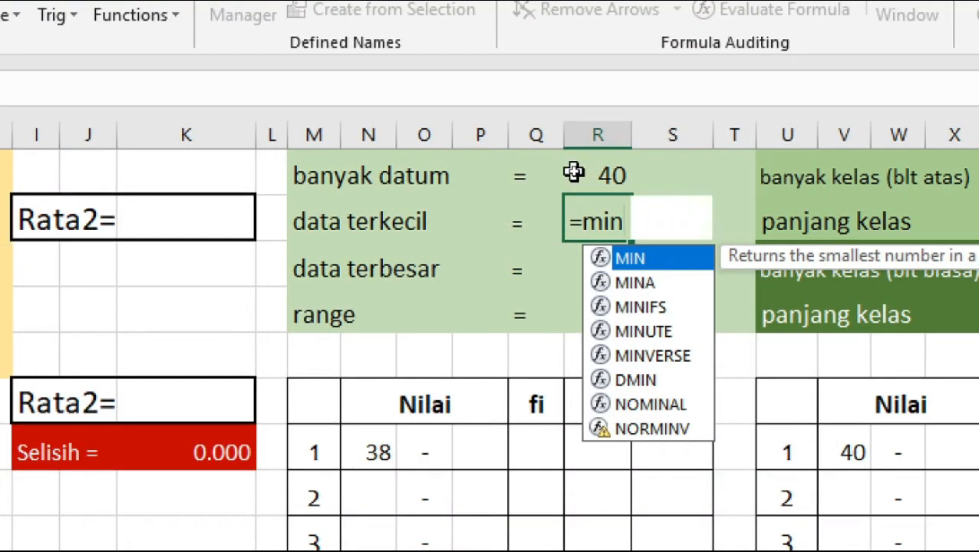
{"action": "type", "text": "(data0)"}
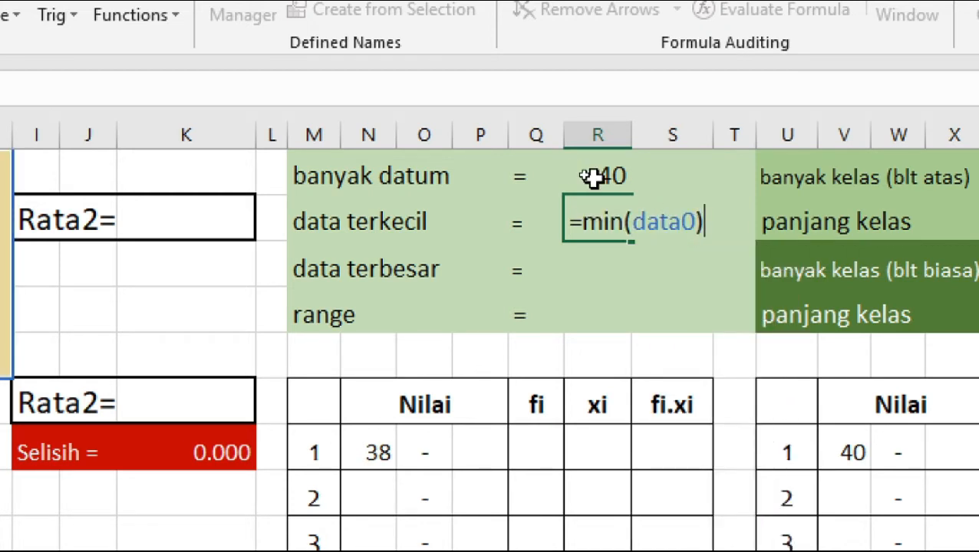
{"action": "key", "text": "Return"}
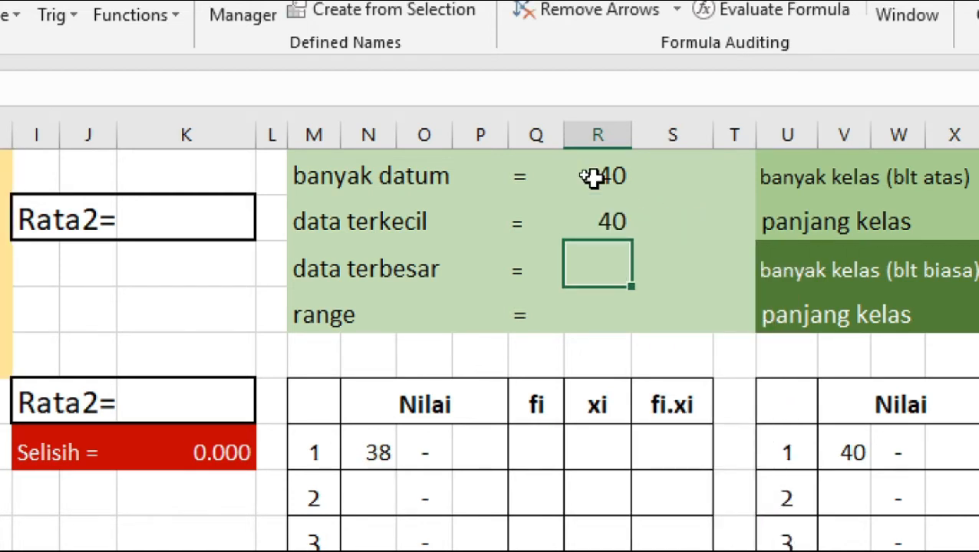
Step: Enter the formula =max(data0) in cell R3 to find "data terbesar"
{"action": "type", "text": "=max"}
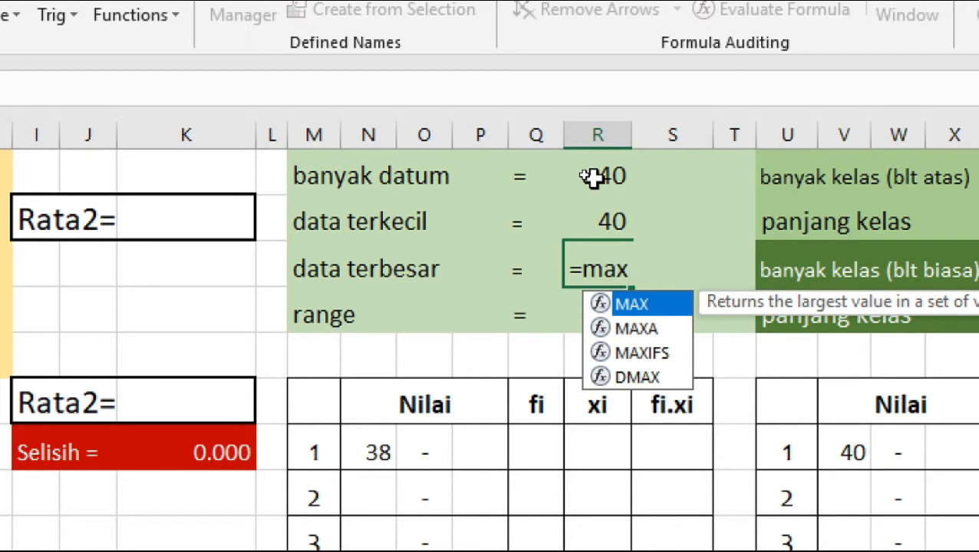
{"action": "type", "text": "(data0"}
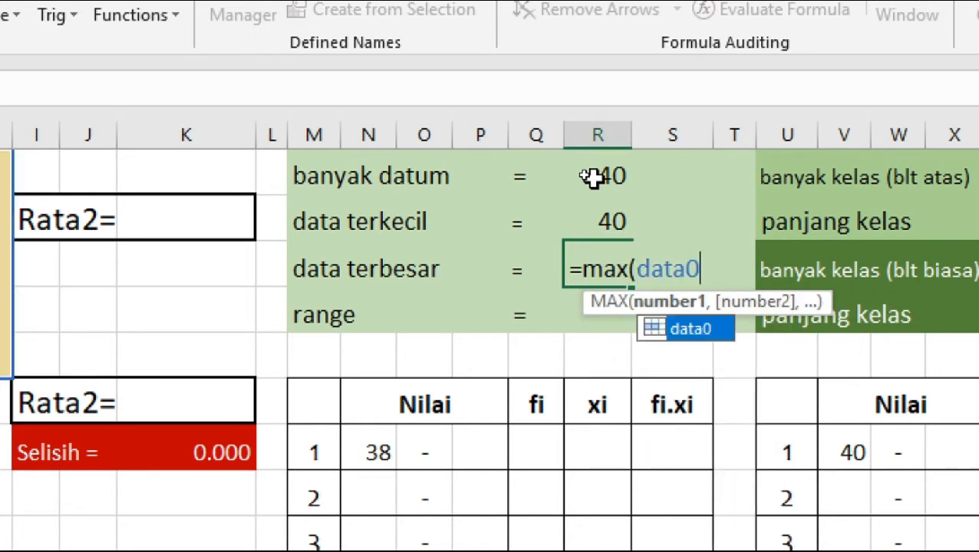
{"action": "type", "text": ")"}
{"action": "key", "text": "Return"}
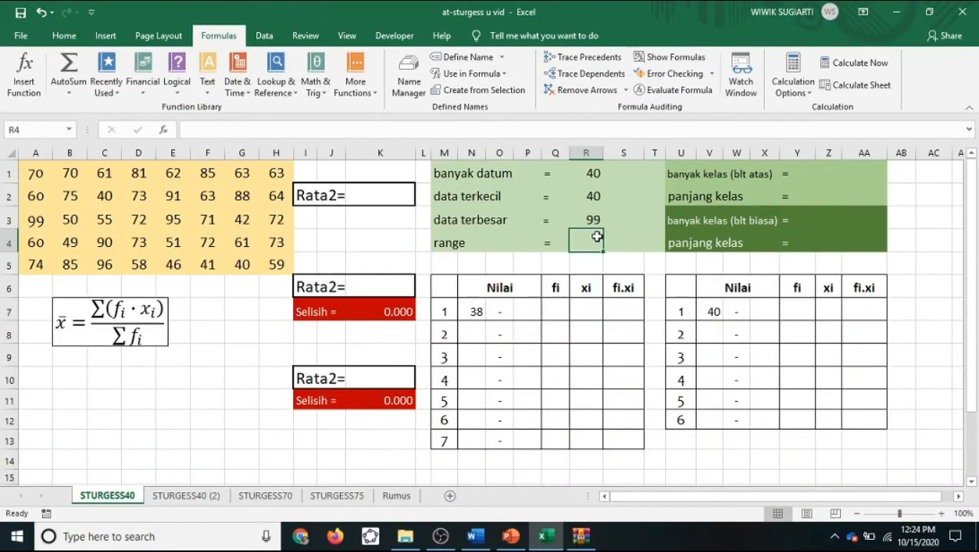
Step: Review the COUNTA formula behind the "banyak datum" value in cell R1
{"action": "left_click", "coordinate": [576, 174]}
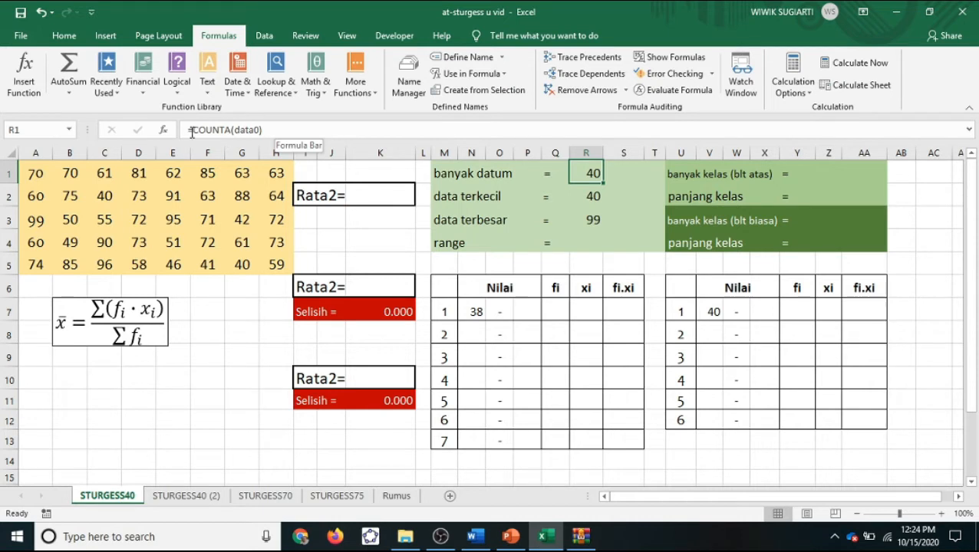
{"action": "left_click", "coordinate": [268, 129]}
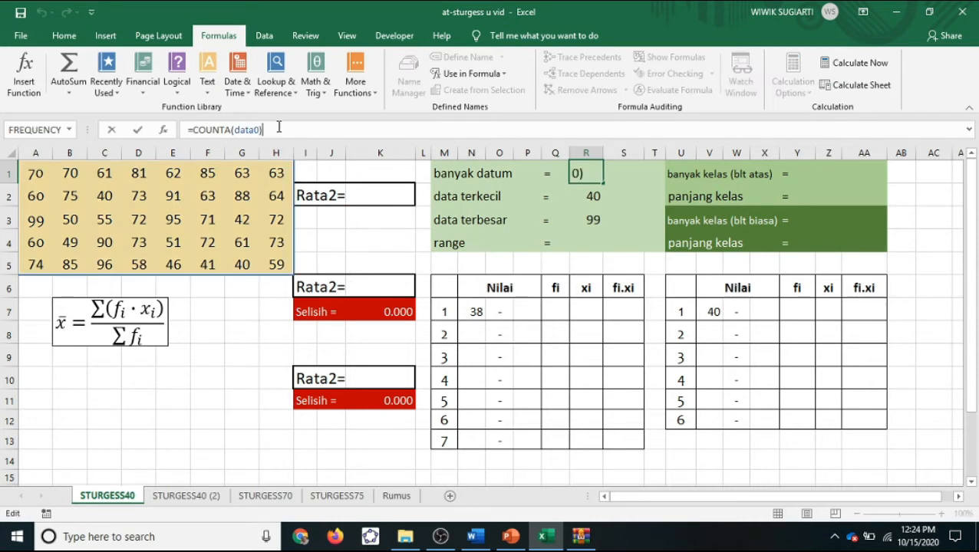
{"action": "left_click", "coordinate": [219, 129]}
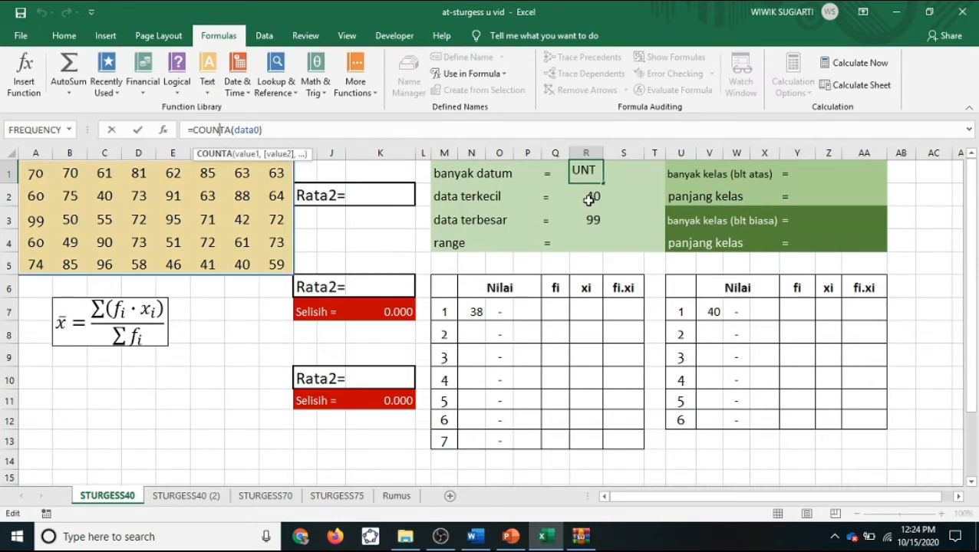
Step: Enter the formula =R3-R2 in cell R4 to calculate the "range"
{"action": "left_click", "coordinate": [587, 243]}
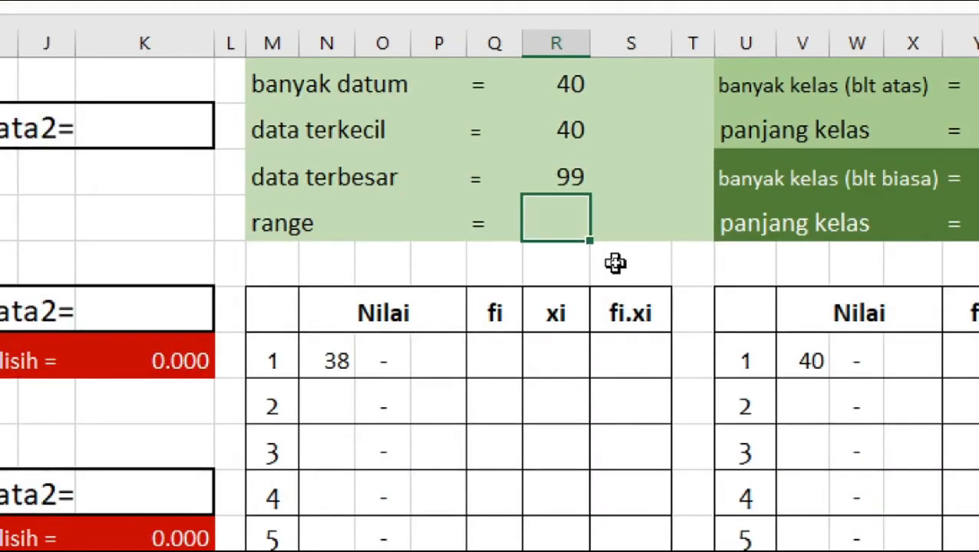
{"action": "type", "text": "="}
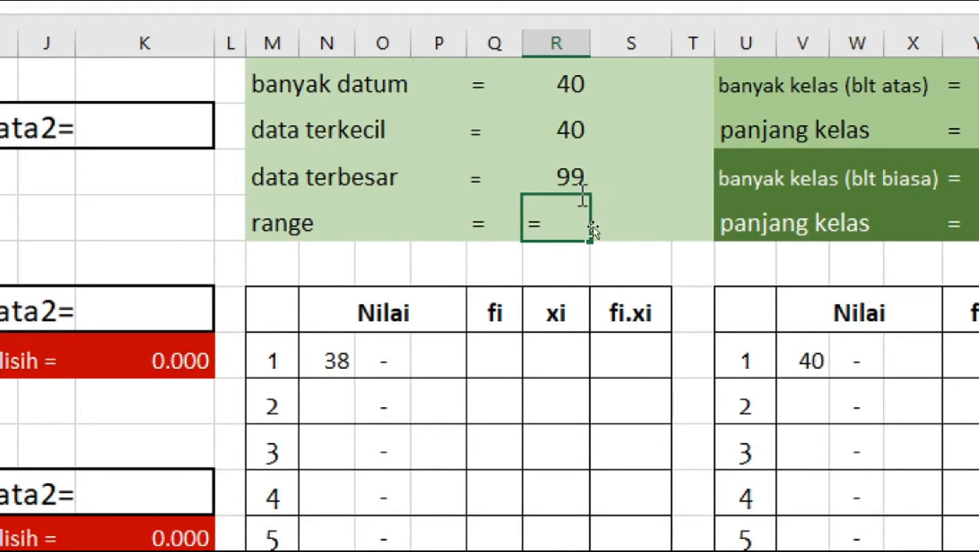
{"action": "left_click", "coordinate": [551, 175]}
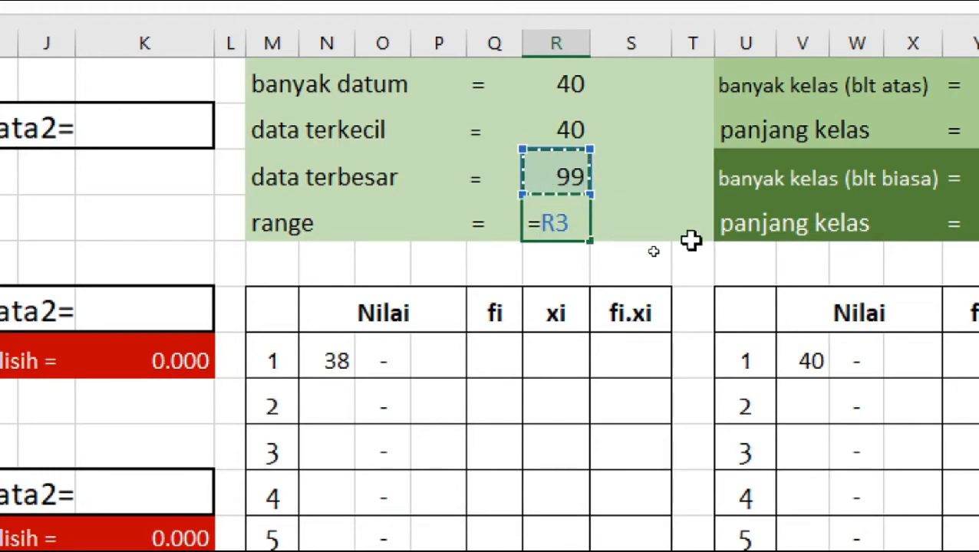
{"action": "type", "text": "-"}
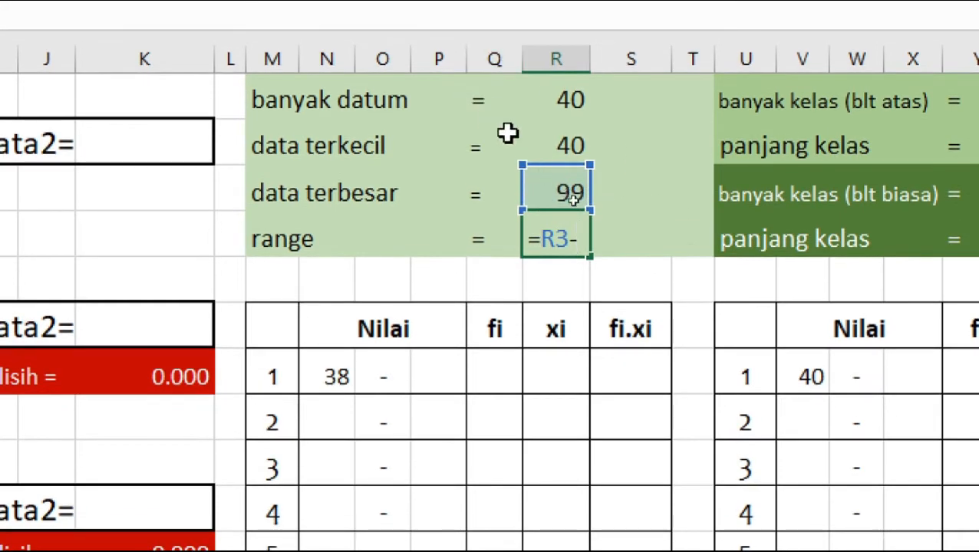
{"action": "left_click", "coordinate": [581, 137]}
{"action": "key", "text": "Return"}
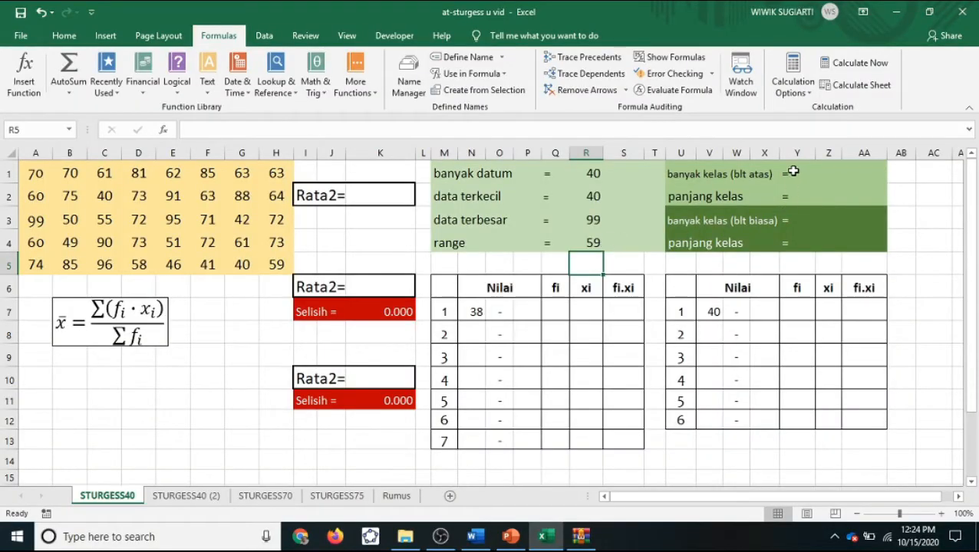
Step: Enter the Sturges formula =1+3.3*log(R1) in cell Z1 for "banyak kelas (blt atas)"
{"action": "left_click", "coordinate": [829, 175]}
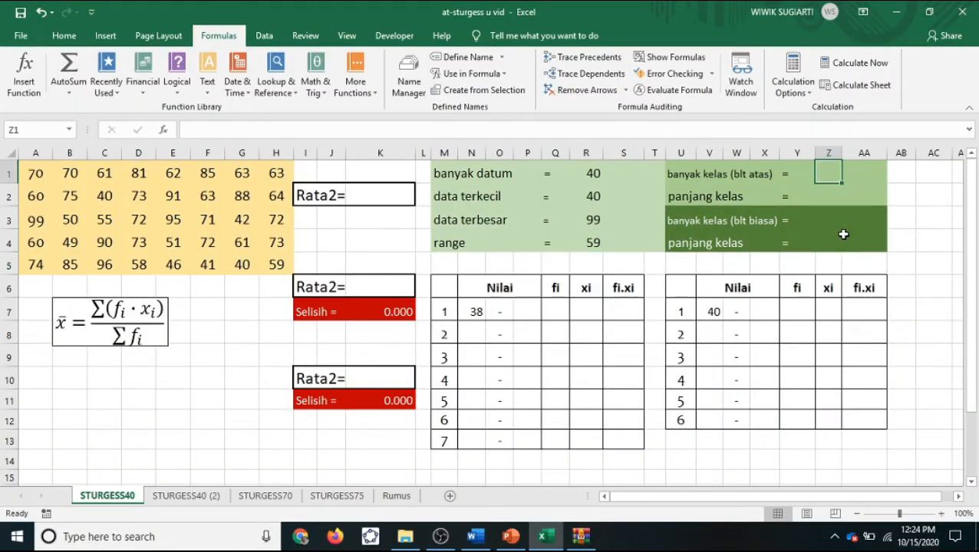
{"action": "type", "text": "=1+3."}
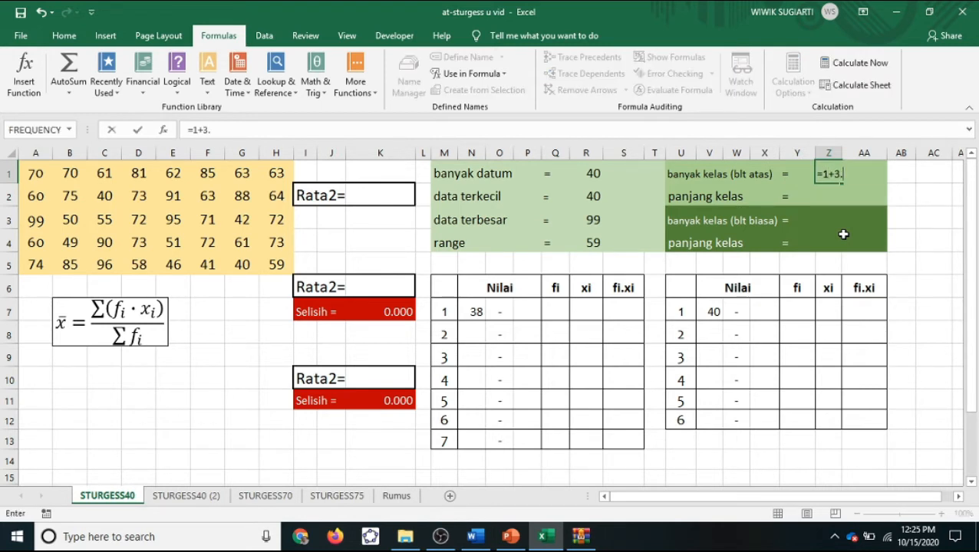
{"action": "type", "text": "3*log("}
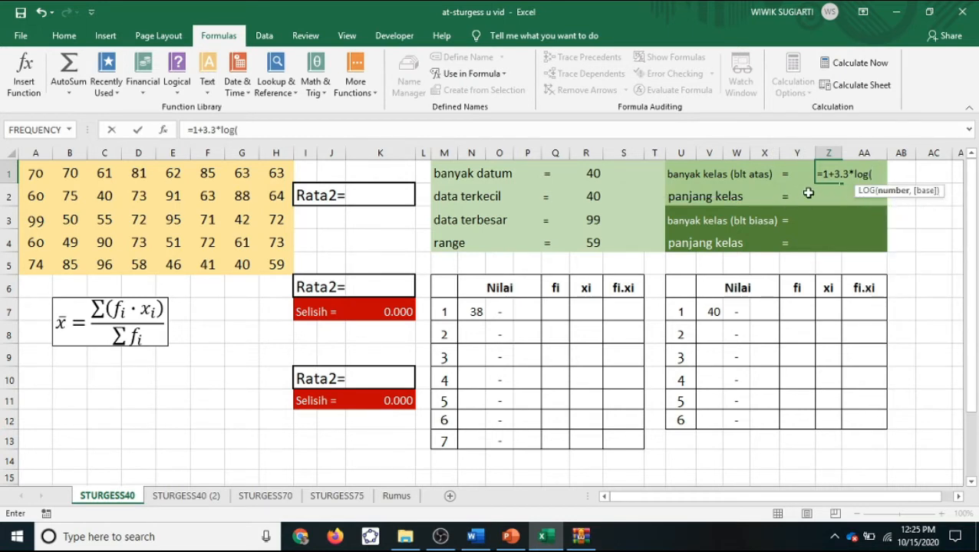
{"action": "left_click", "coordinate": [595, 170]}
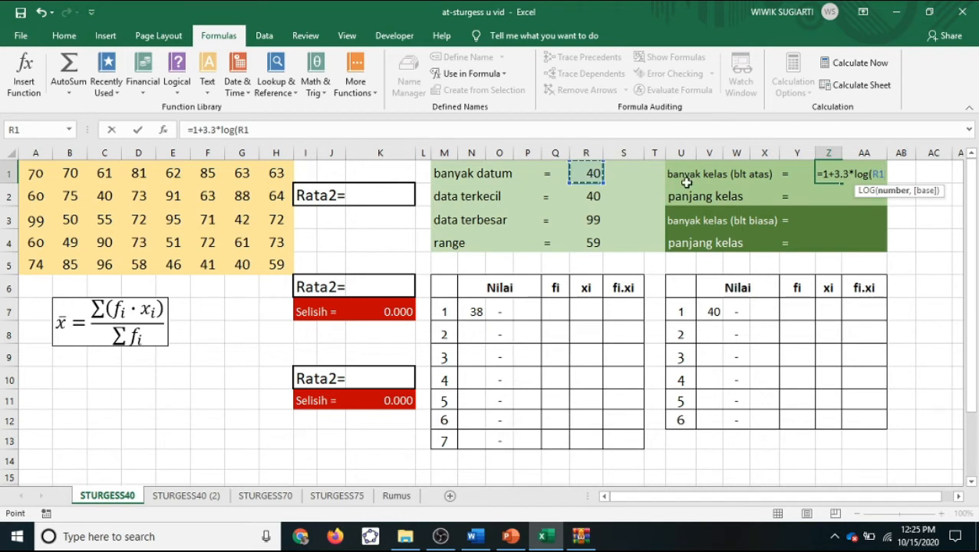
{"action": "type", "text": ")"}
{"action": "key", "text": "Return"}
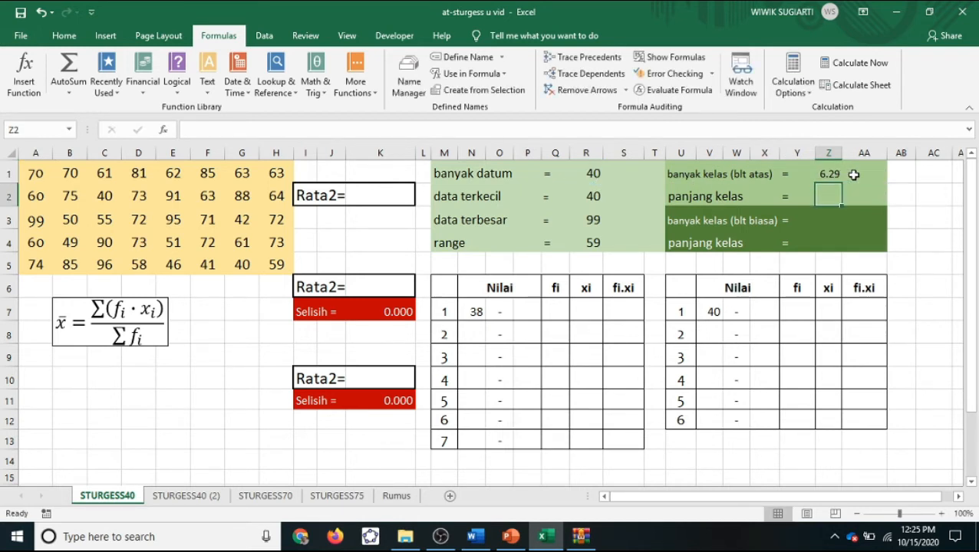
Step: Enter =ROUNDUP(Z1,0) in cell AA1 to round the class count up to a whole number
{"action": "left_click", "coordinate": [880, 171]}
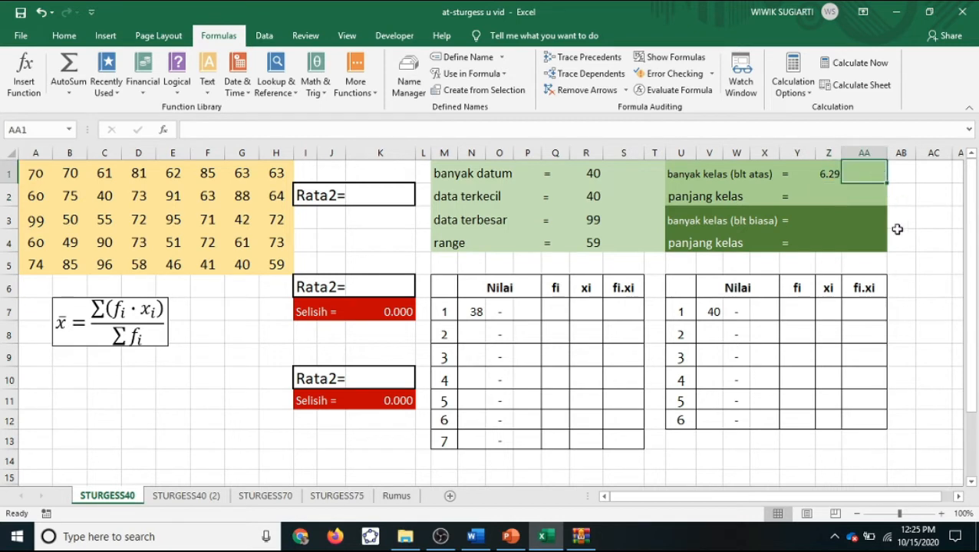
{"action": "type", "text": "=rou"}
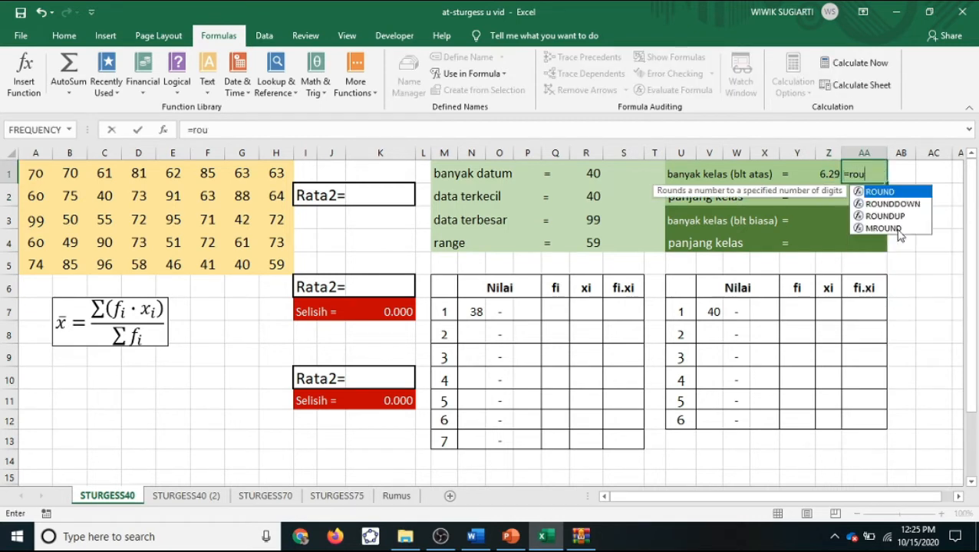
{"action": "type", "text": "nduo"}
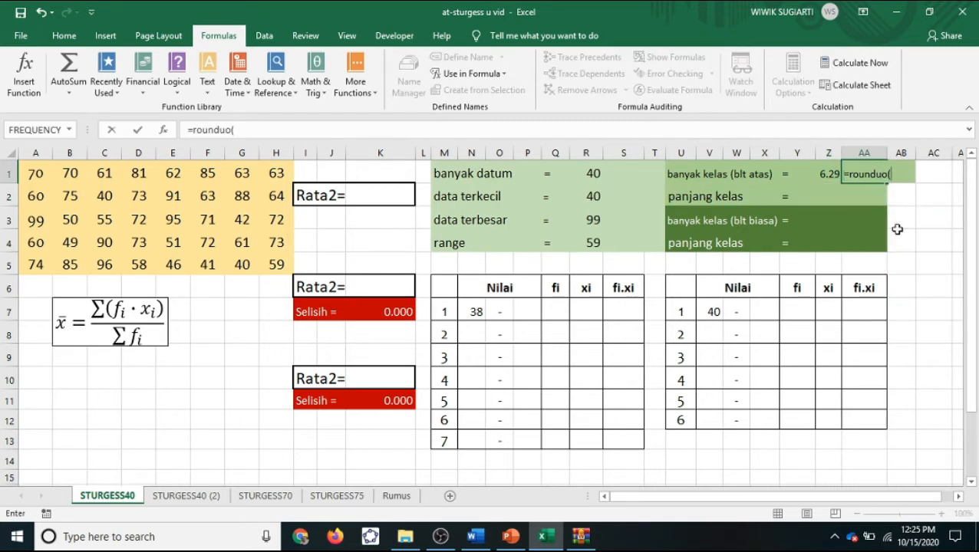
{"action": "key", "text": "BackSpace"}
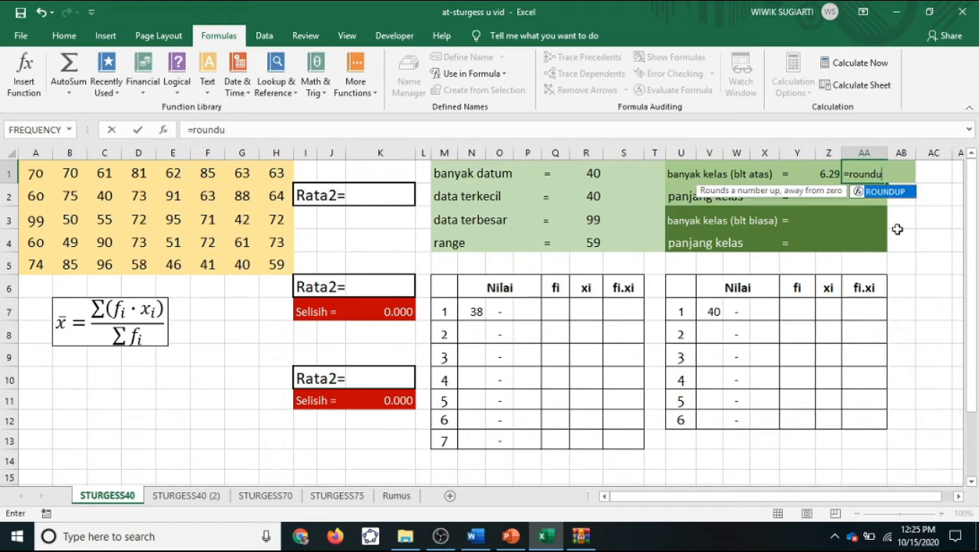
{"action": "double_click", "coordinate": [880, 193]}
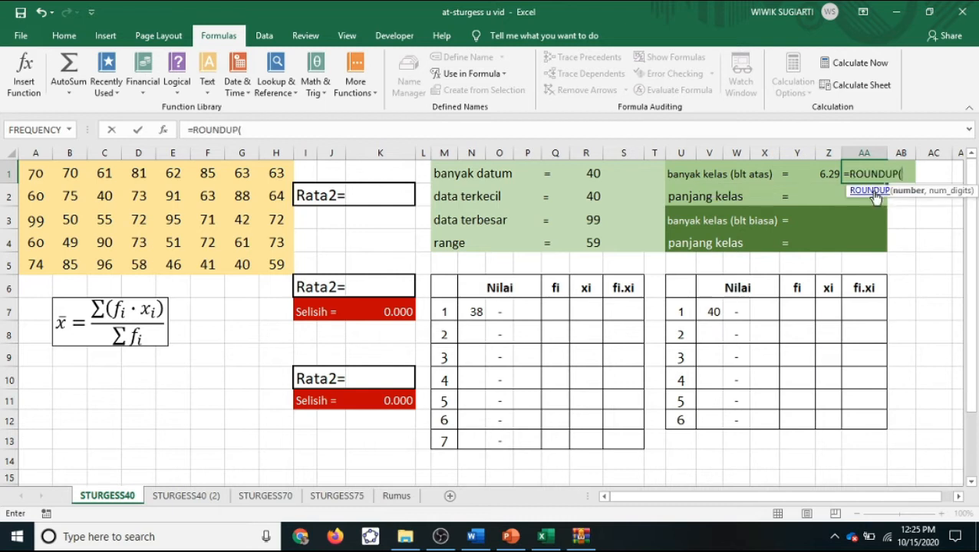
{"action": "left_click", "coordinate": [827, 175]}
{"action": "type", "text": ",0"}
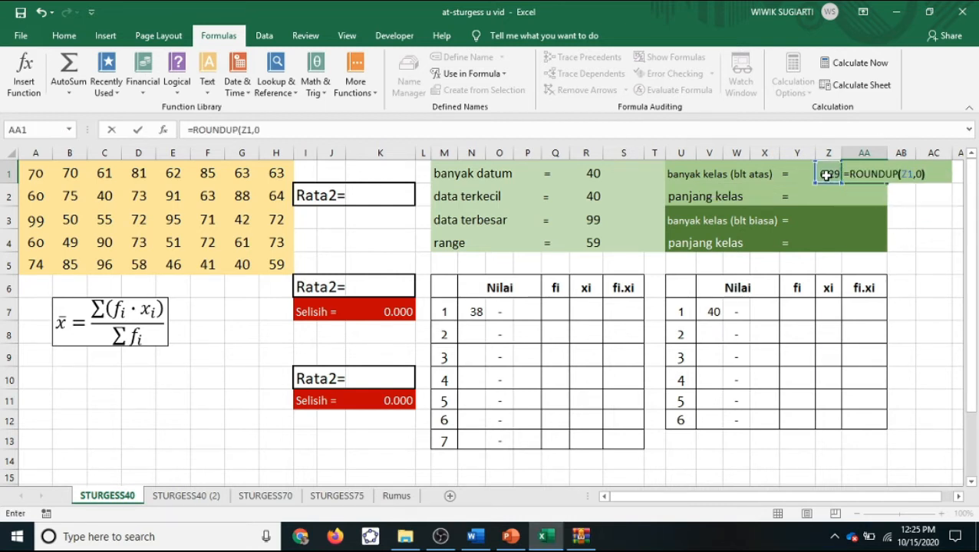
{"action": "key", "text": "Return"}
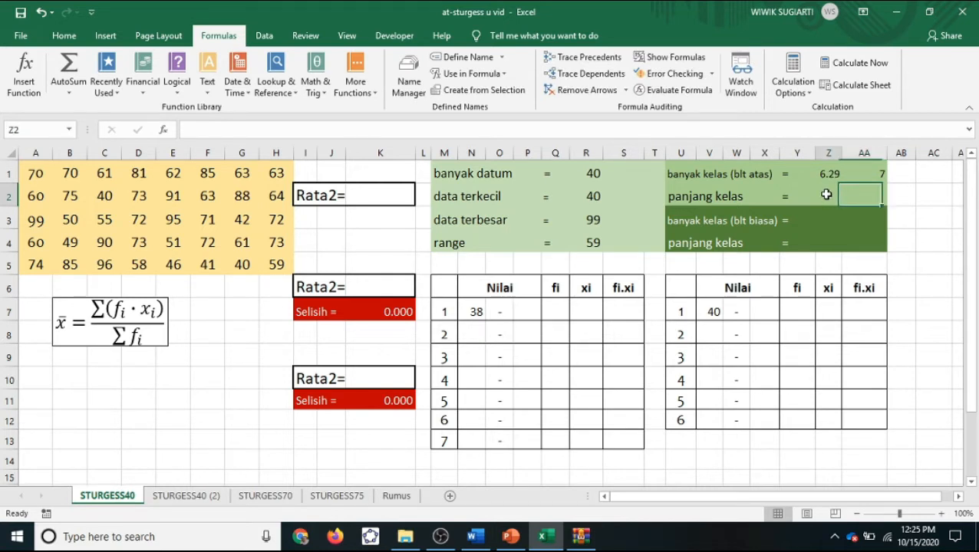
Step: Enter =R4/AA1 in cell Z2 to calculate the "panjang kelas" from the range and the rounded class count
{"action": "left_click", "coordinate": [826, 194]}
{"action": "type", "text": "="}
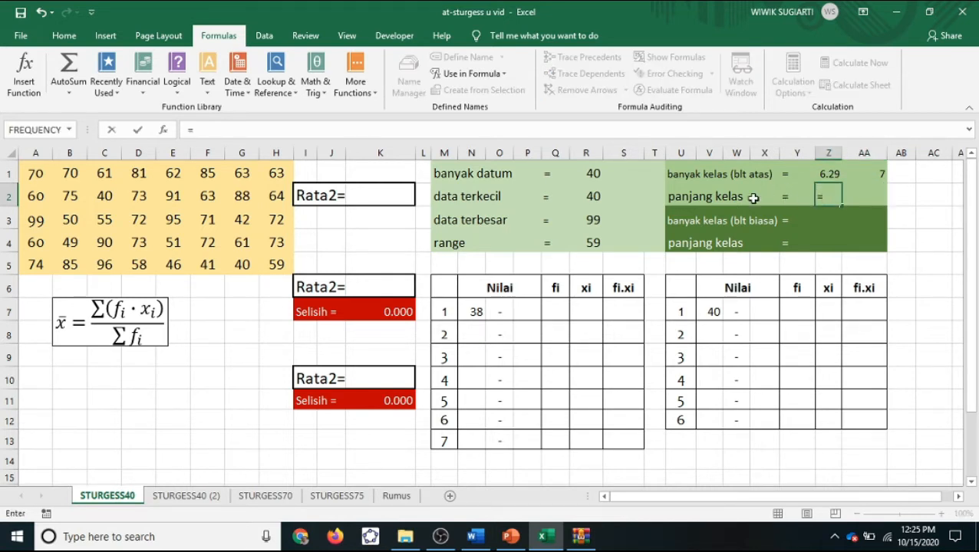
{"action": "left_click", "coordinate": [596, 243]}
{"action": "type", "text": "/"}
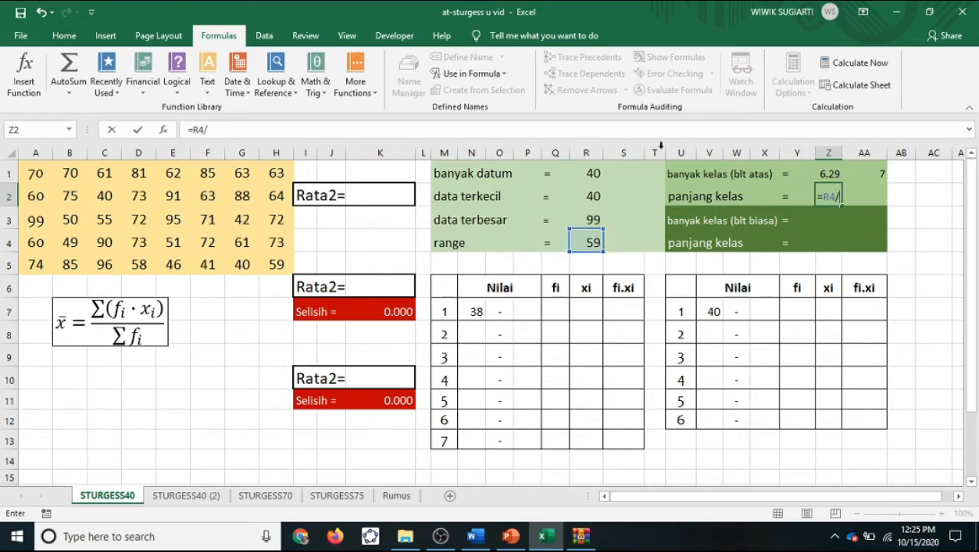
{"action": "left_click", "coordinate": [870, 172]}
{"action": "key", "text": "Return"}
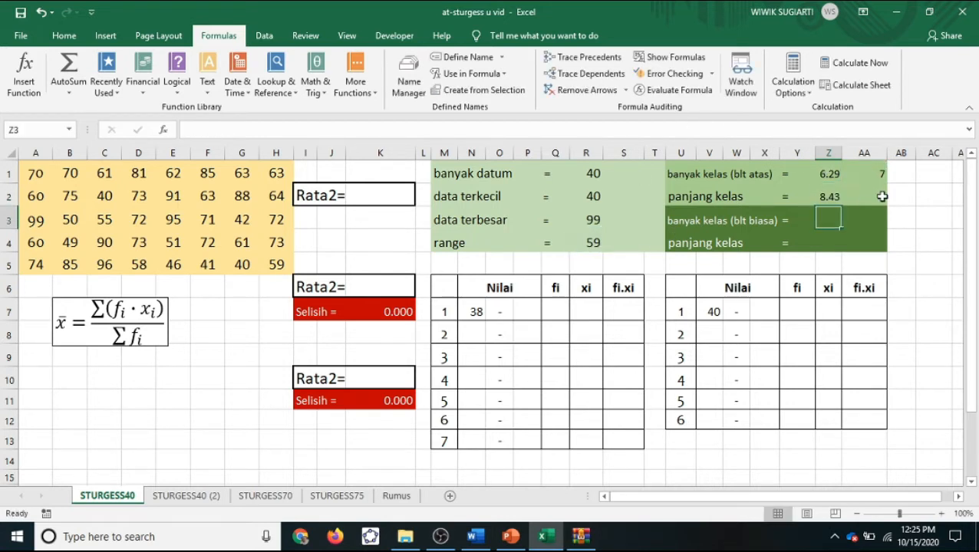
Step: Enter 9 in cell AA2 as the rounded-up "panjang kelas"
{"action": "left_click", "coordinate": [869, 197]}
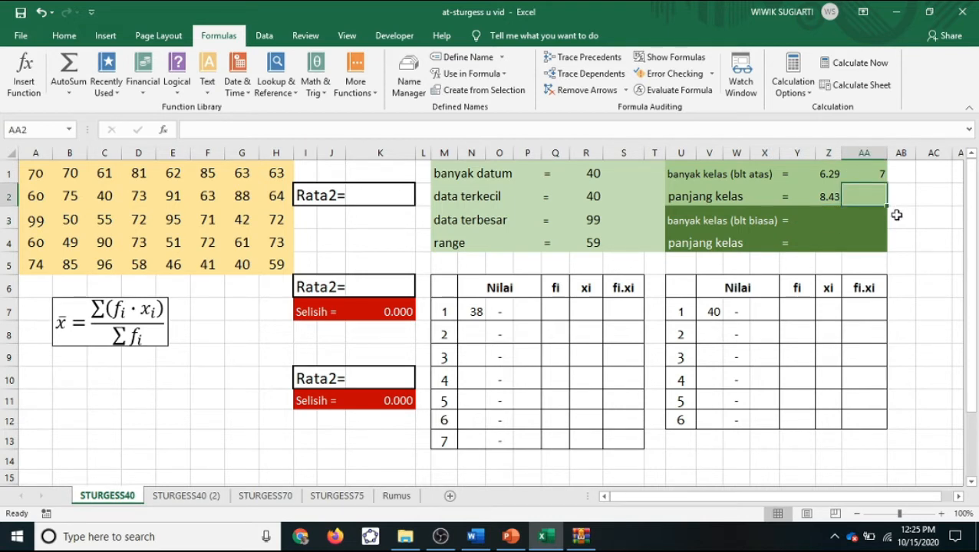
{"action": "type", "text": "9"}
{"action": "left_click", "coordinate": [877, 234]}
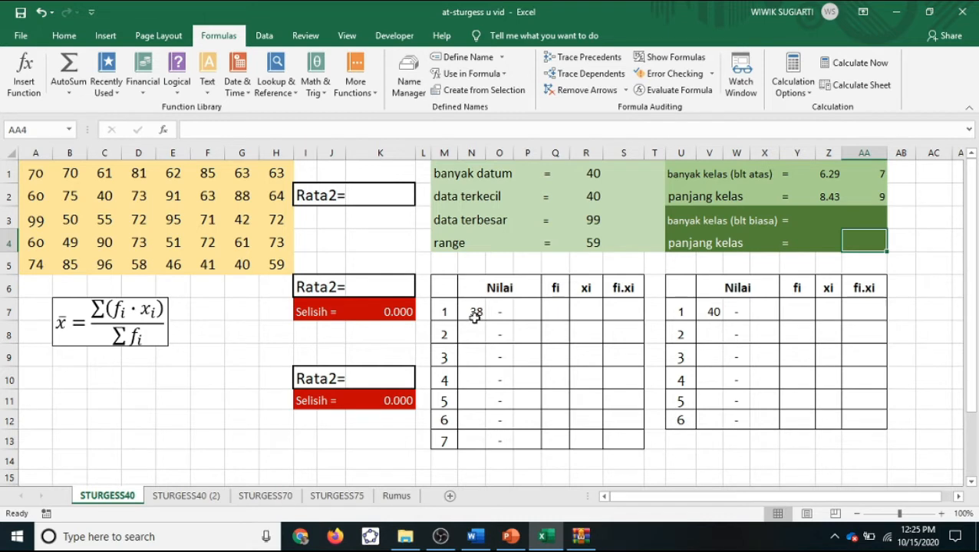
Step: Enter =N7+AA2-1 in cell P7 as the upper limit of the first class in the first frequency table
{"action": "left_click", "coordinate": [525, 312]}
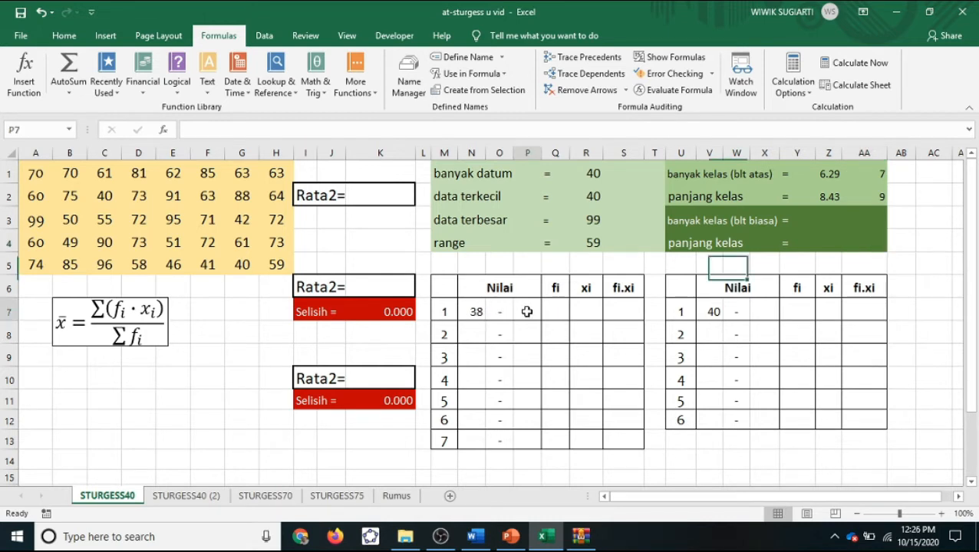
{"action": "type", "text": "="}
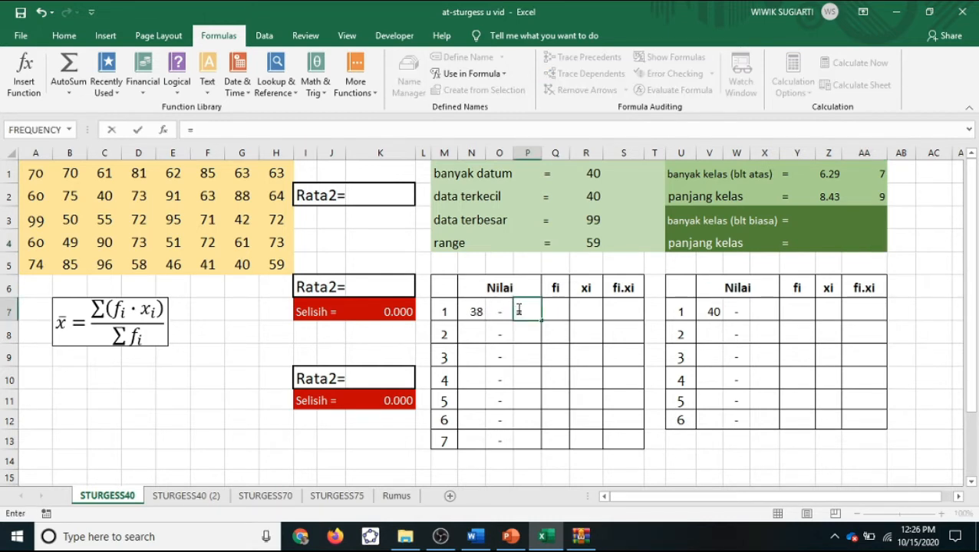
{"action": "left_click", "coordinate": [474, 307]}
{"action": "type", "text": "+"}
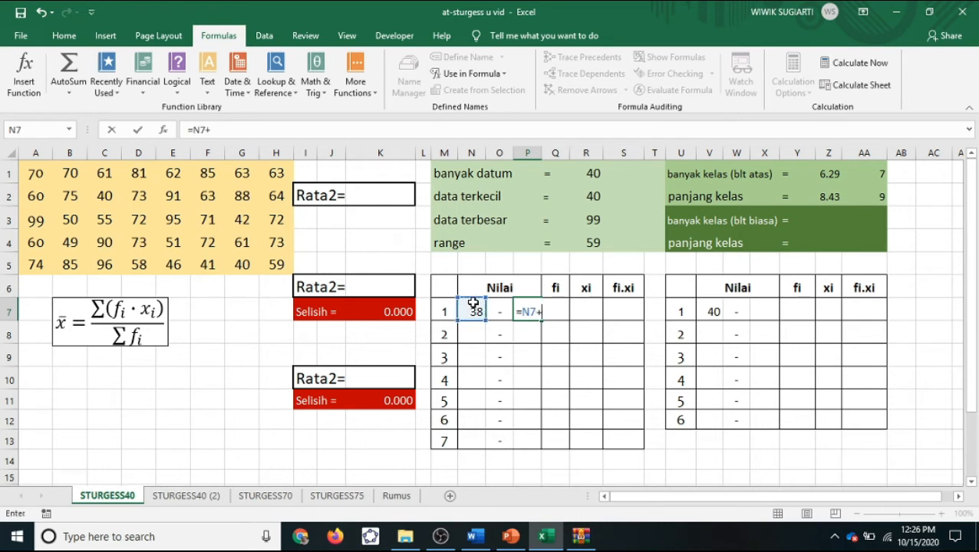
{"action": "left_click", "coordinate": [881, 194]}
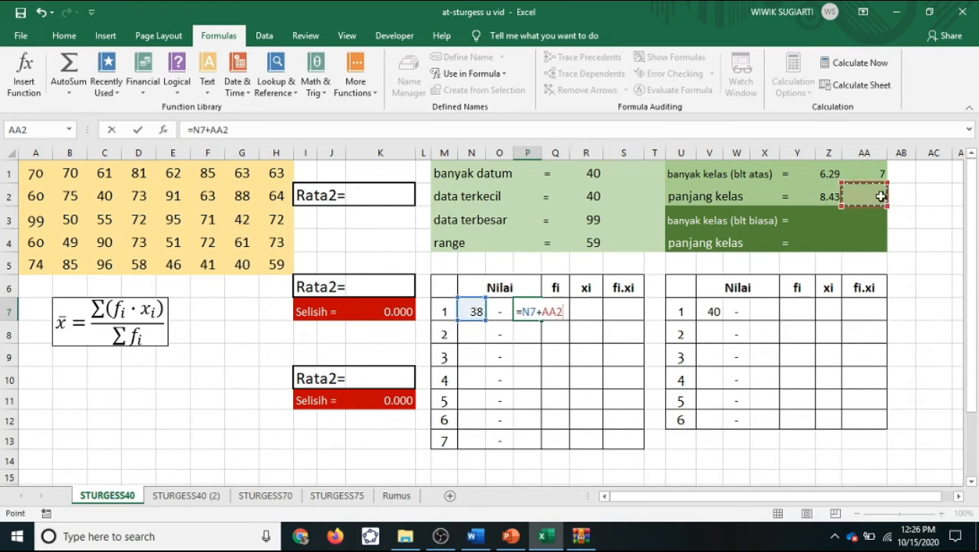
{"action": "type", "text": "-1"}
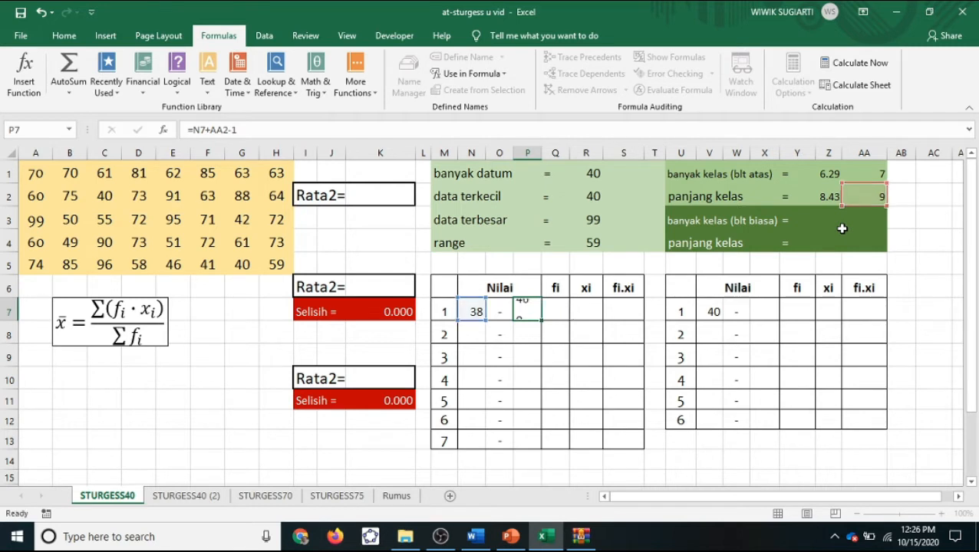
{"action": "key", "text": "Return"}
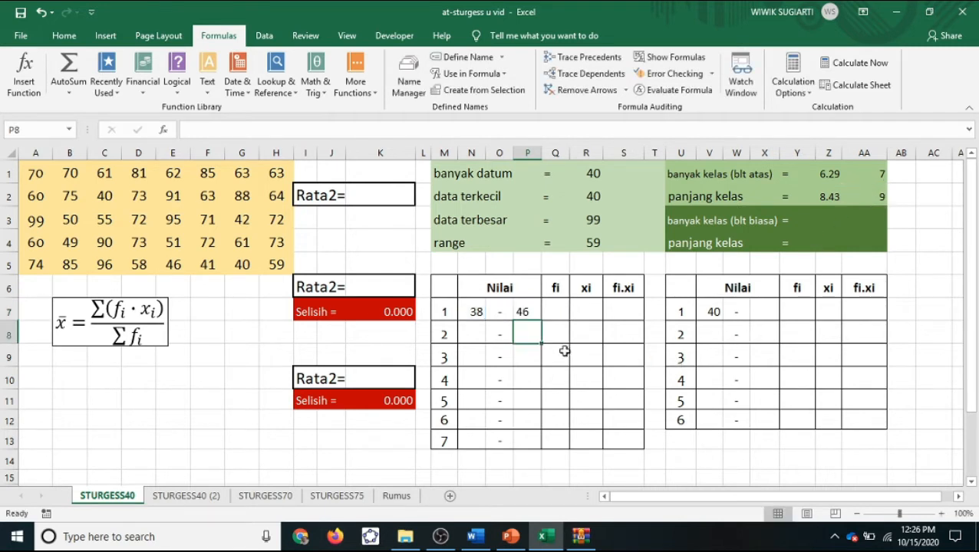
Step: Enter =P7+1 in cell N8 as the lower limit of the second class
{"action": "left_click", "coordinate": [475, 333]}
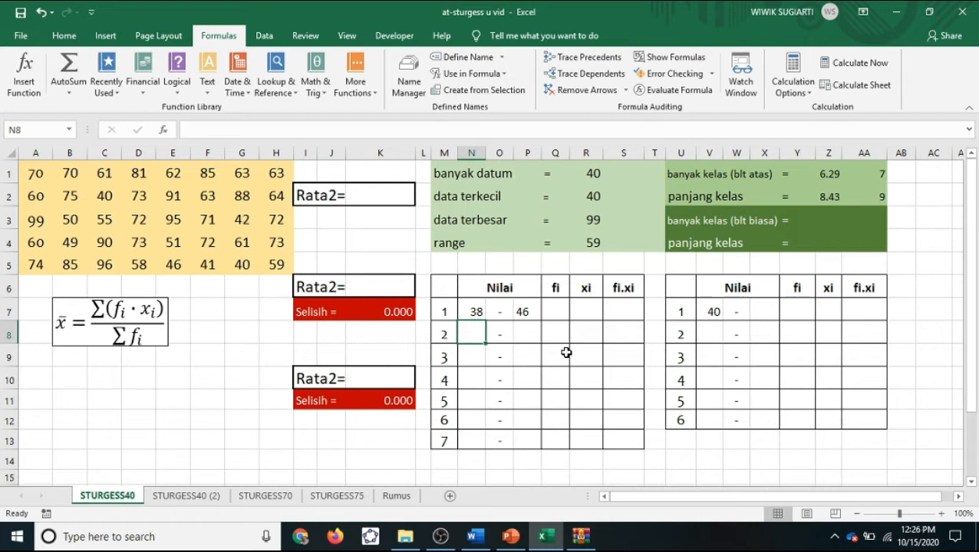
{"action": "type", "text": "="}
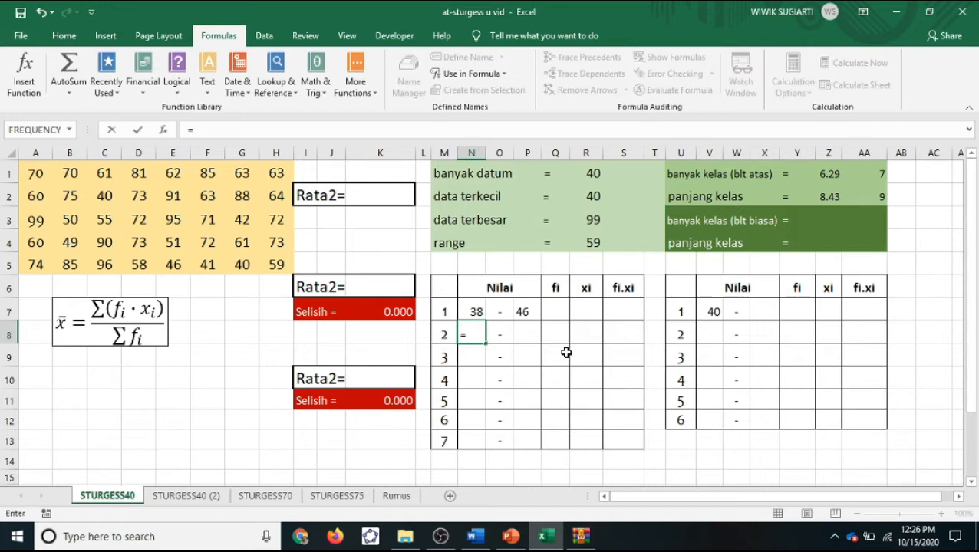
{"action": "left_click", "coordinate": [529, 311]}
{"action": "type", "text": "+"}
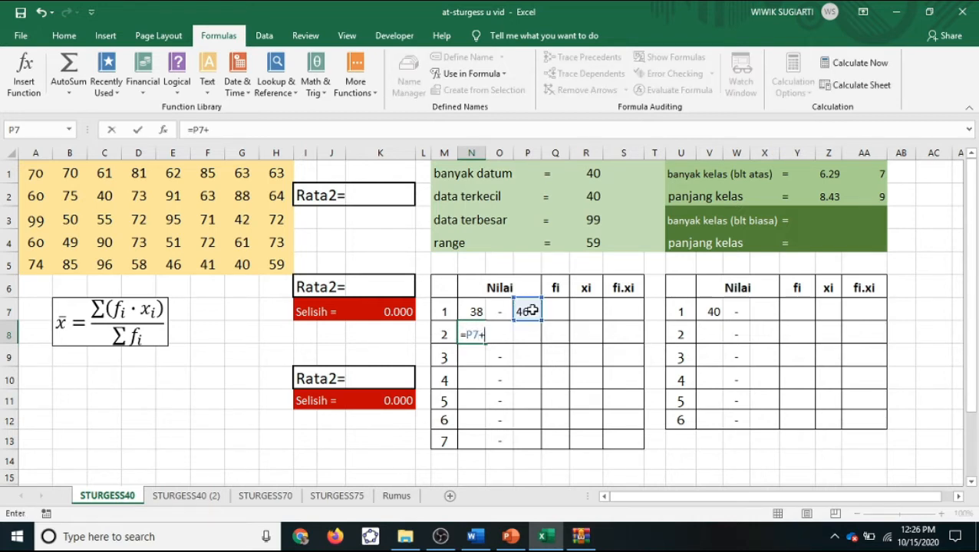
{"action": "type", "text": "1"}
{"action": "key", "text": "Return"}
Step: Fill the lower-limit formula from N8 down to N13 and the upper-limit formula from P7 down to P13
{"action": "left_click", "coordinate": [475, 324]}
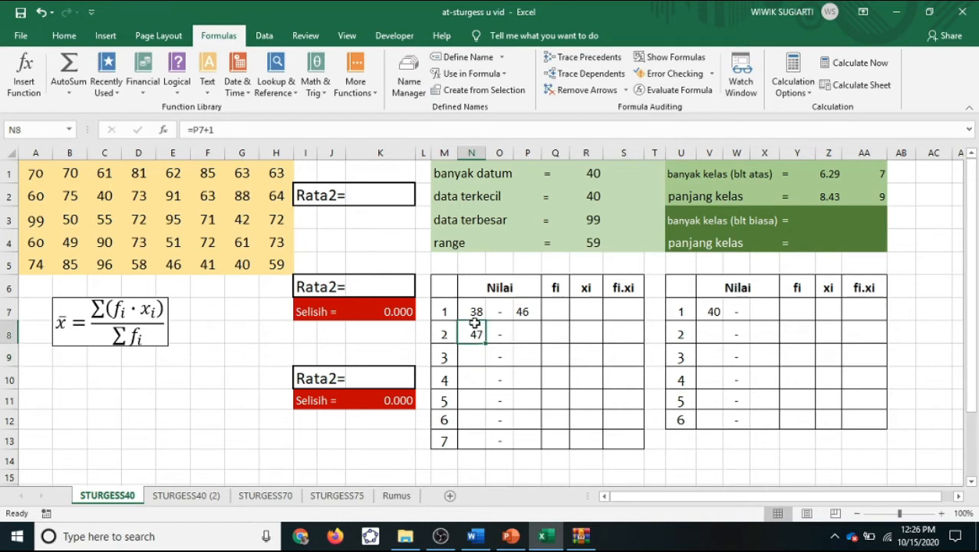
{"action": "left_click_drag", "start_coordinate": [483, 344], "coordinate": [477, 445]}
{"action": "left_click", "coordinate": [537, 317]}
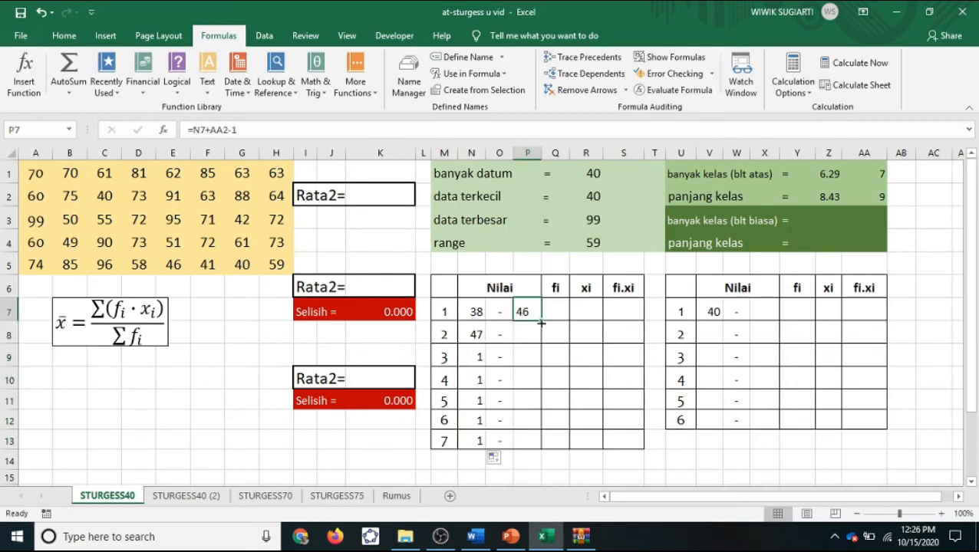
{"action": "left_click_drag", "start_coordinate": [541, 323], "coordinate": [520, 444]}
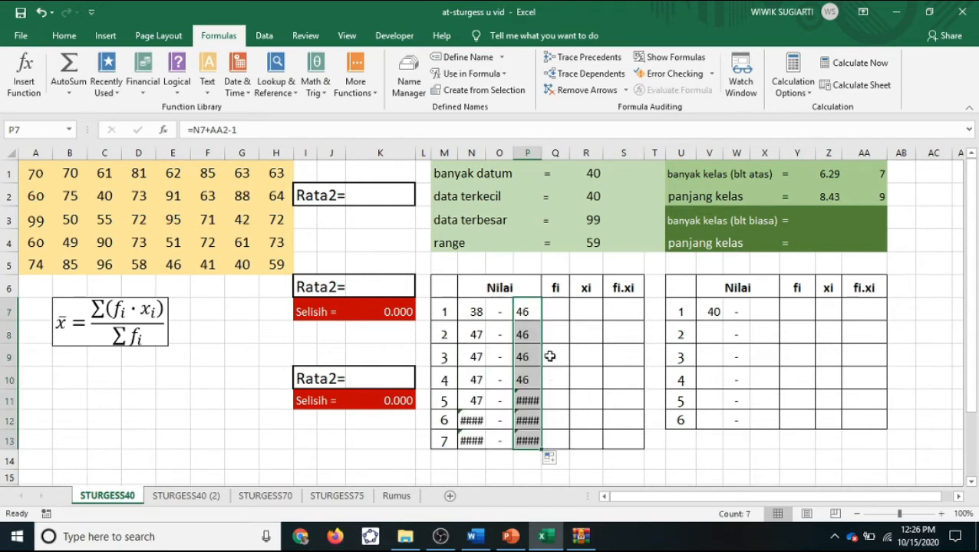
{"action": "left_click", "coordinate": [524, 316]}
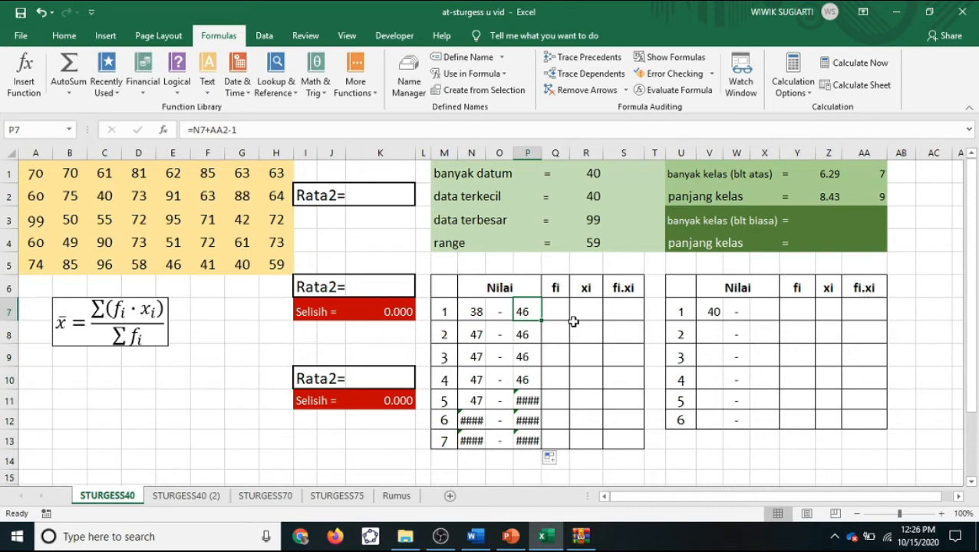
Step: Inspect the upper-limit formulas in cells P7 and P8 to compare their class-width references
{"action": "key", "text": "F2"}
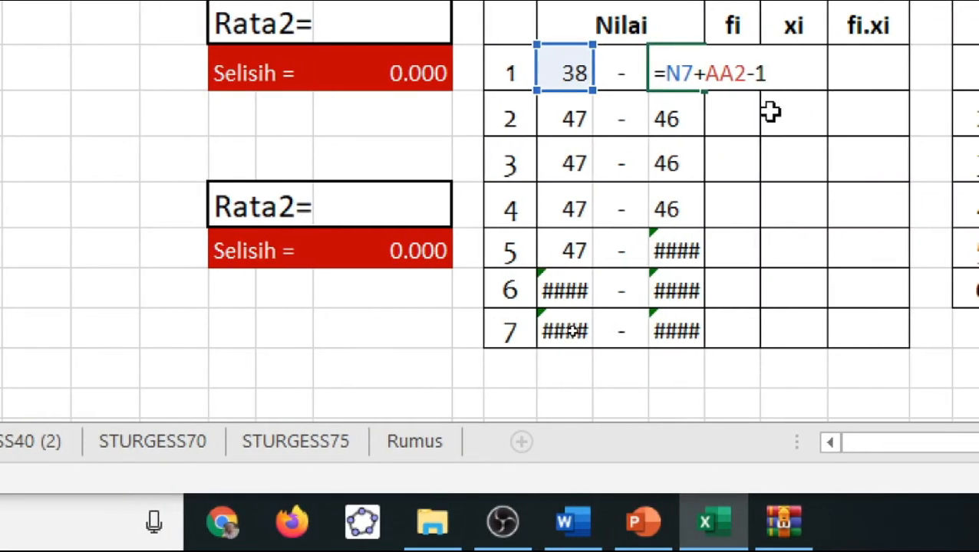
{"action": "left_click", "coordinate": [680, 120]}
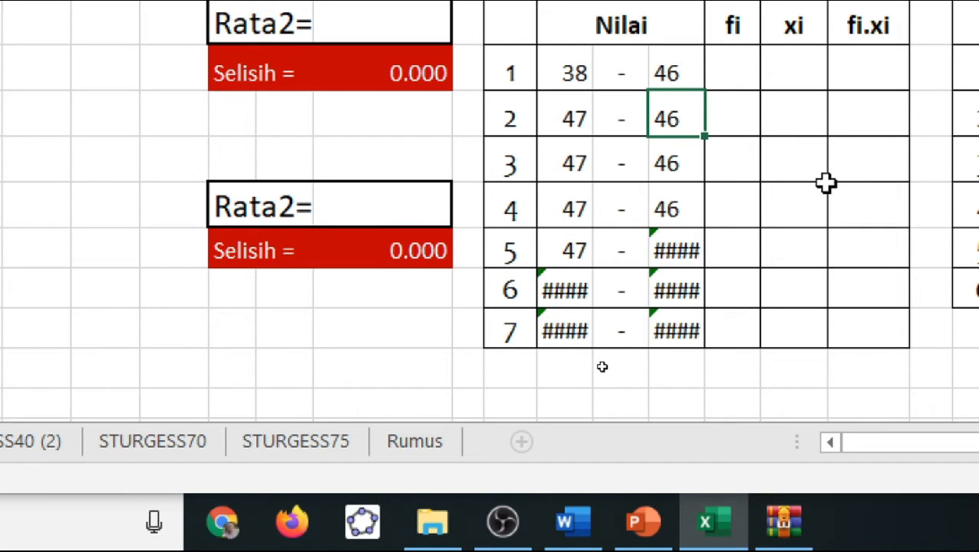
{"action": "key", "text": "F2"}
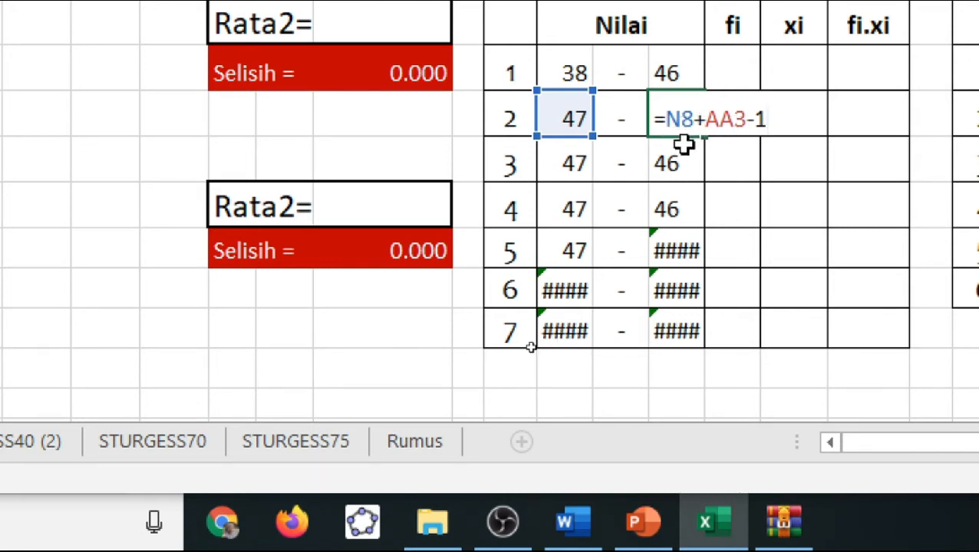
{"action": "key", "text": "Return"}
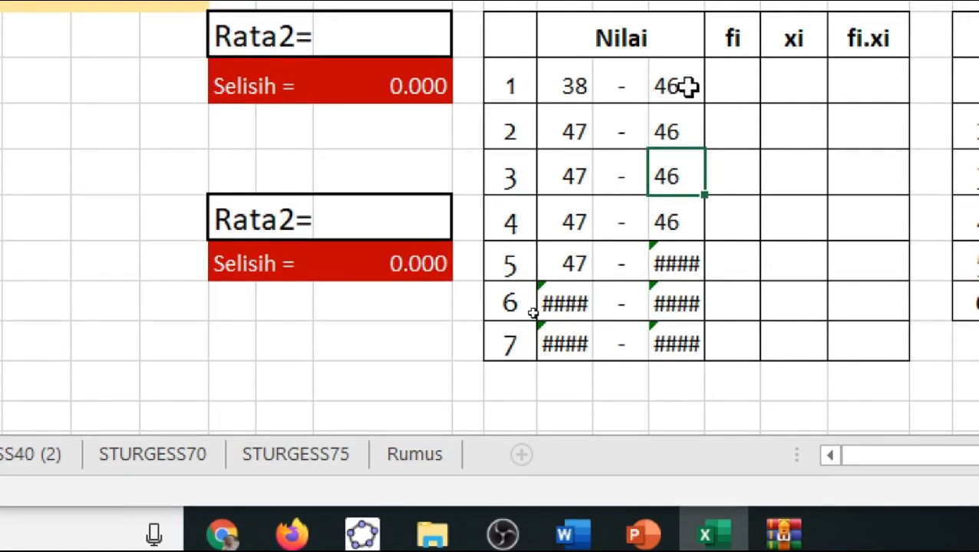
Step: Make the class-width reference absolute in cell P7 as =N7+$AA$2-1 and fill the formula down to P13
{"action": "left_click", "coordinate": [688, 87]}
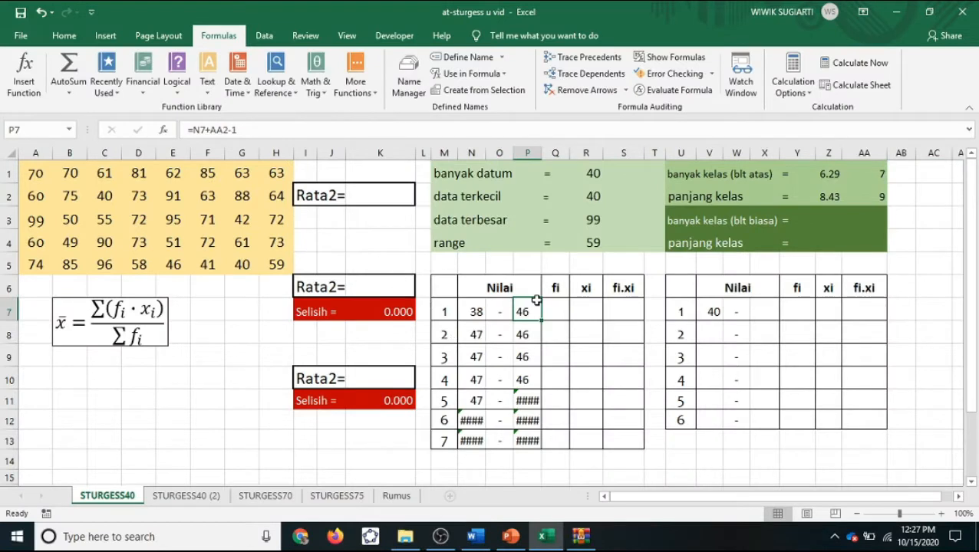
{"action": "left_click", "coordinate": [217, 131]}
{"action": "key", "text": "F4"}
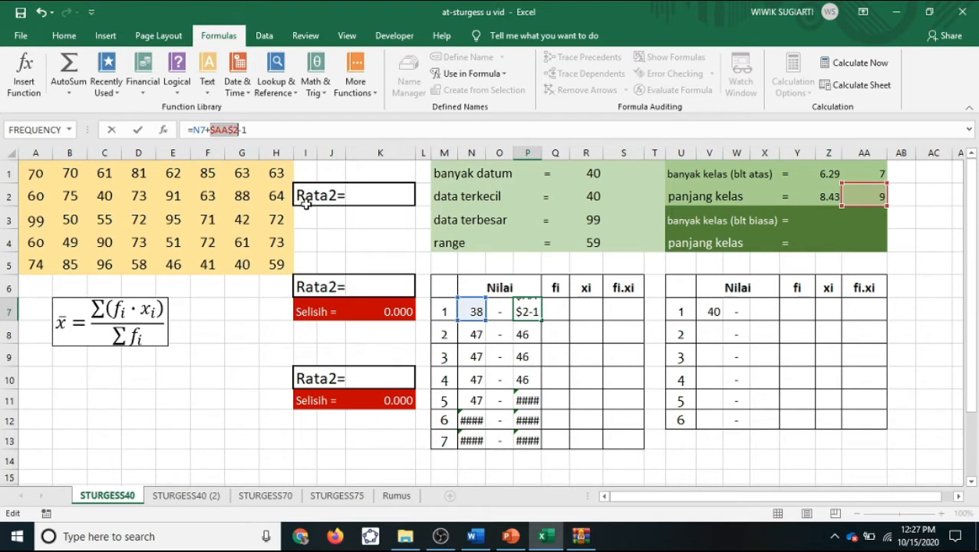
{"action": "key", "text": "Return"}
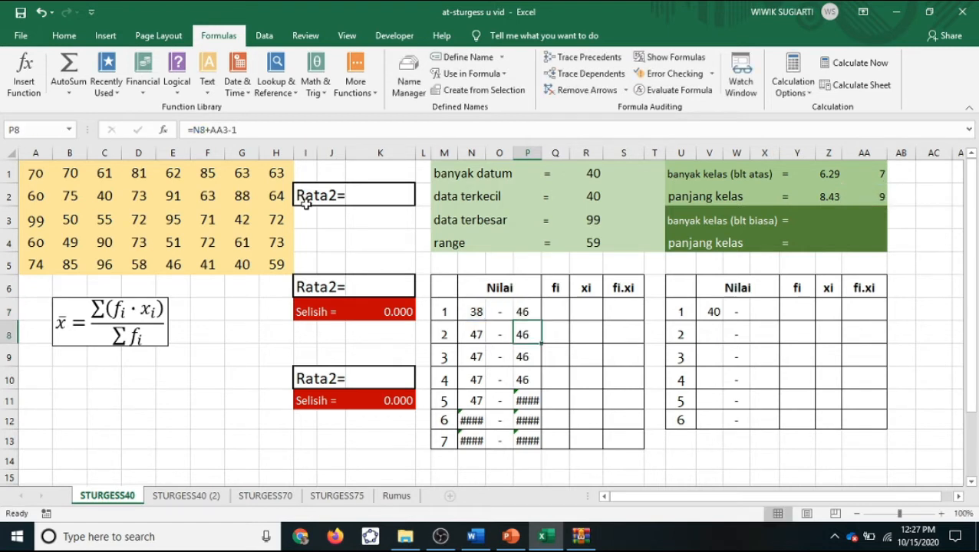
{"action": "left_click", "coordinate": [525, 312]}
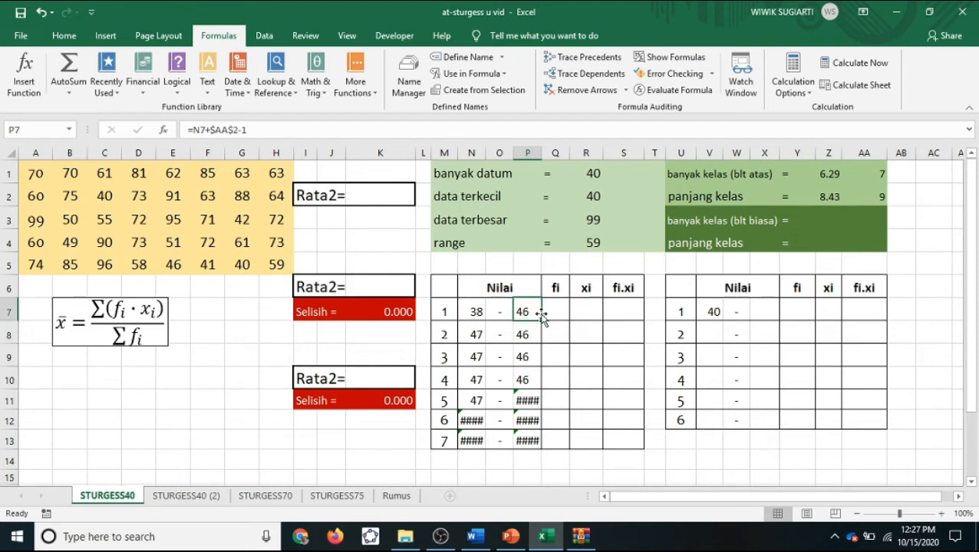
{"action": "left_click_drag", "start_coordinate": [544, 323], "coordinate": [541, 445]}
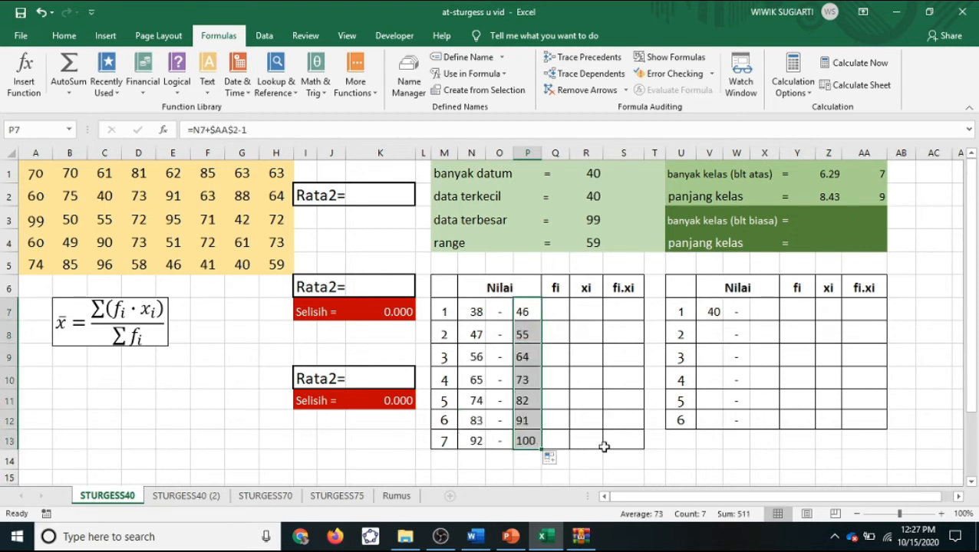
Step: Examine the filled upper-limit formulas in cells P8, P9 and P10 for the fixed class-width reference
{"action": "left_click", "coordinate": [531, 336]}
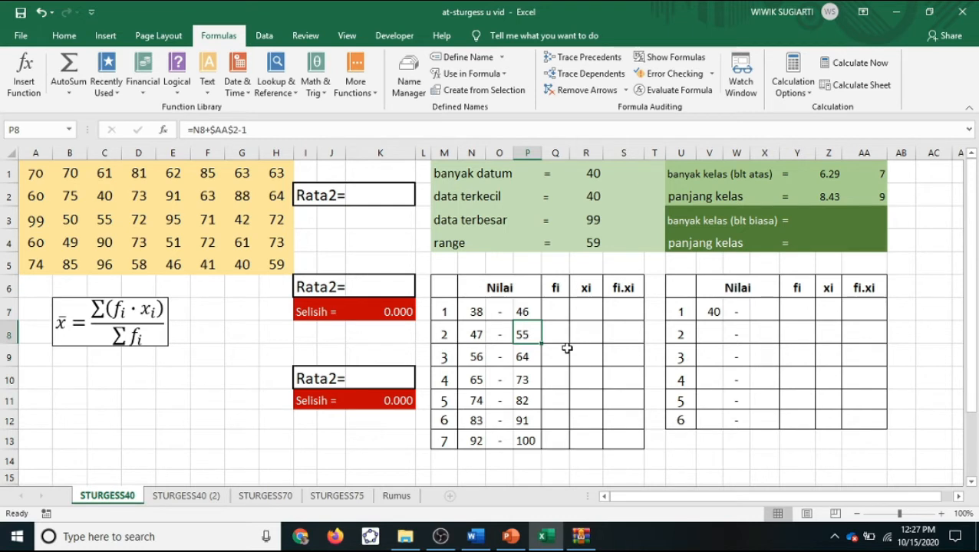
{"action": "key", "text": "F2"}
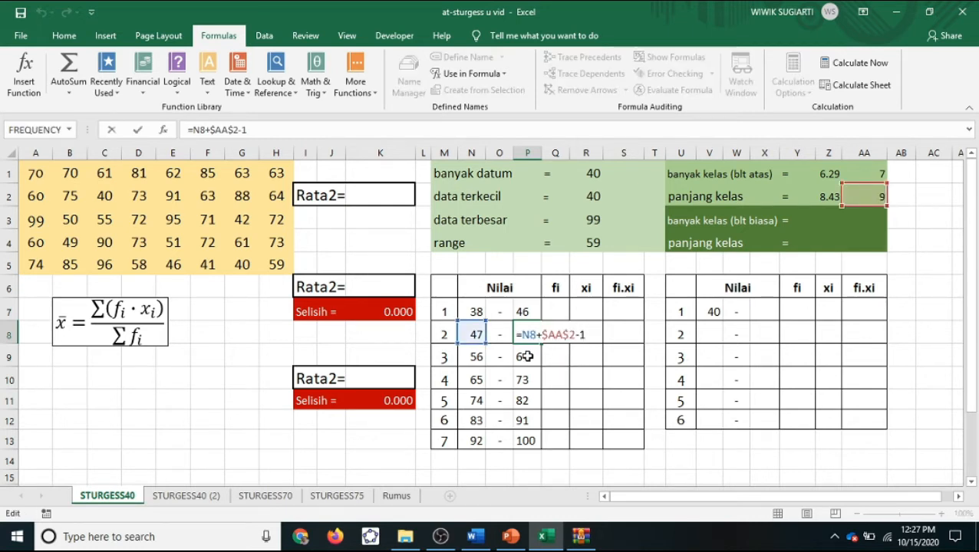
{"action": "key", "text": "Return"}
{"action": "key", "text": "F2"}
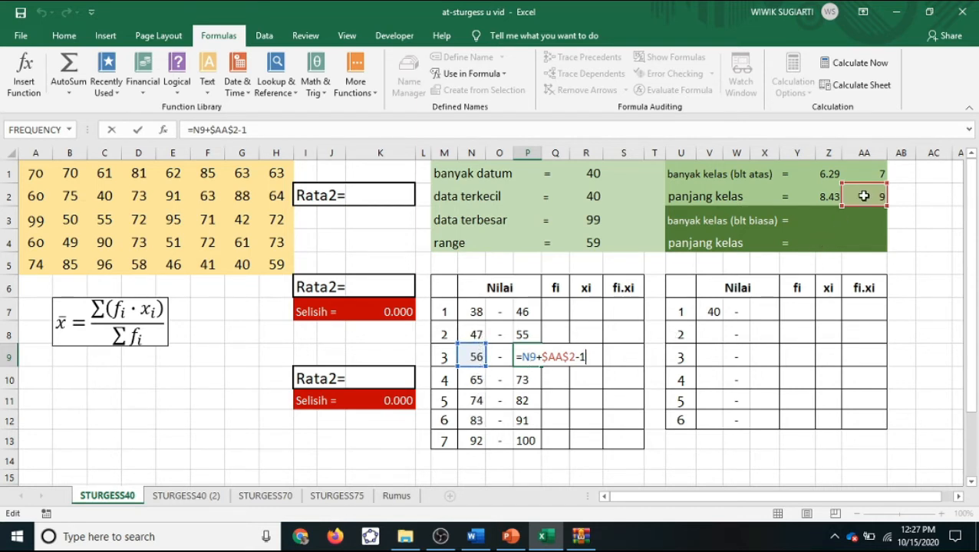
{"action": "key", "text": "Return"}
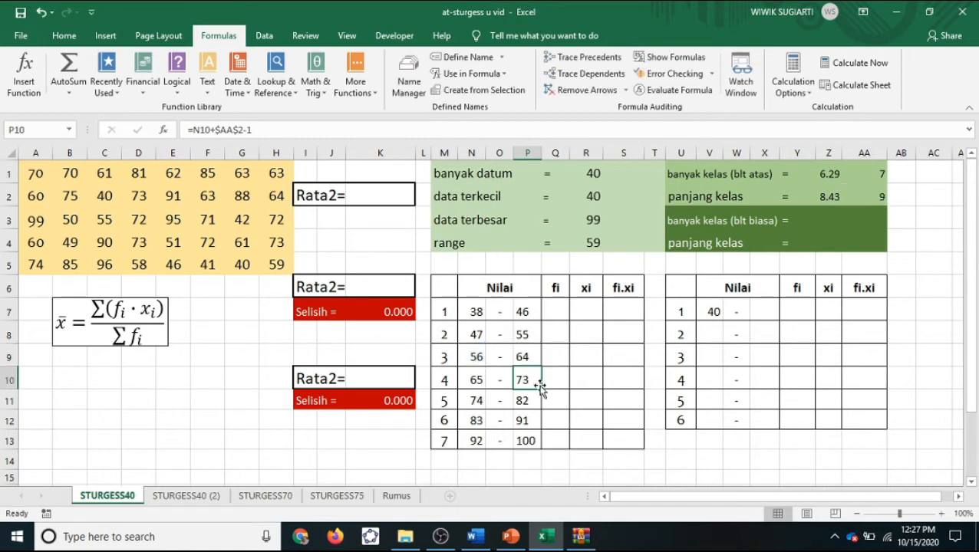
{"action": "key", "text": "F2"}
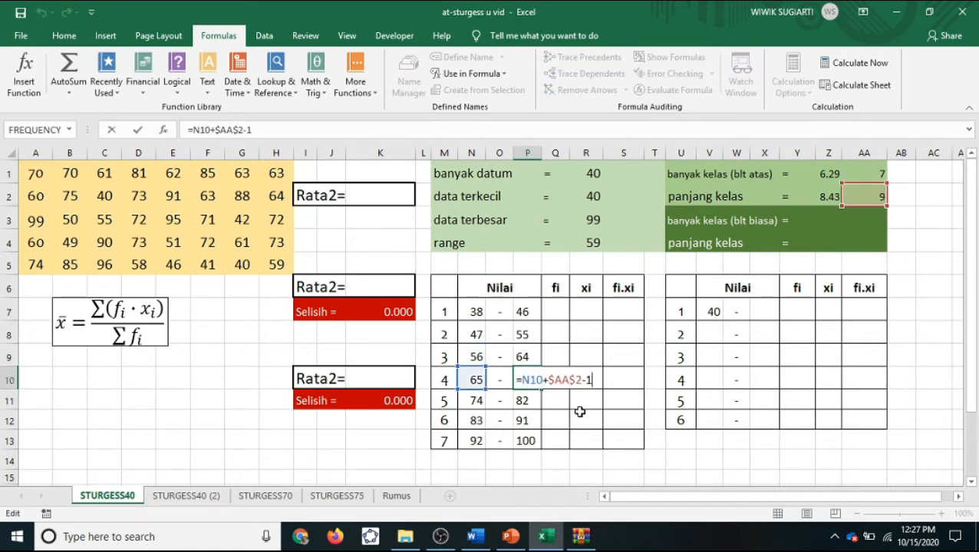
{"action": "key", "text": "Return"}
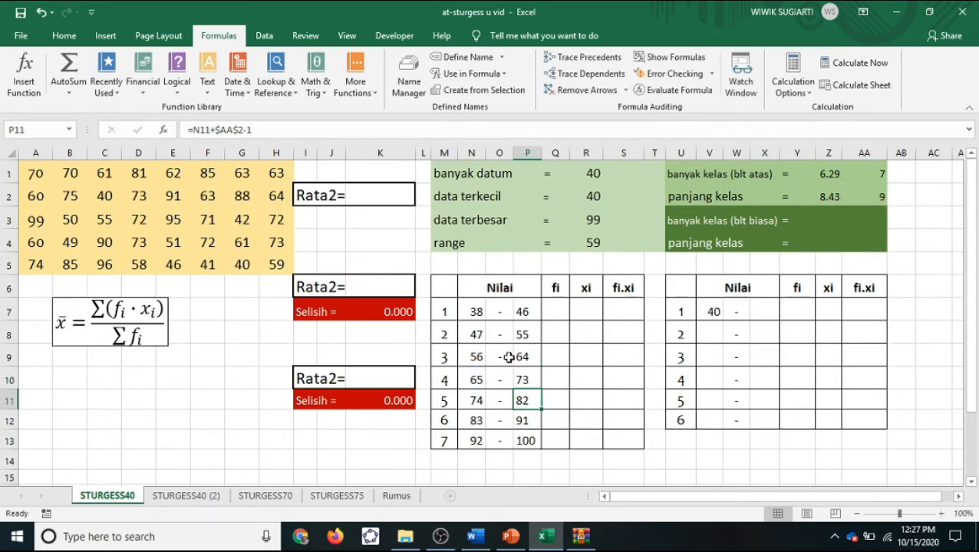
Step: Enter =FREQUENCY(data0,P7:P13) as an array formula across Q7:Q13 in the "fi" column of the first frequency table
{"action": "left_click", "coordinate": [550, 308]}
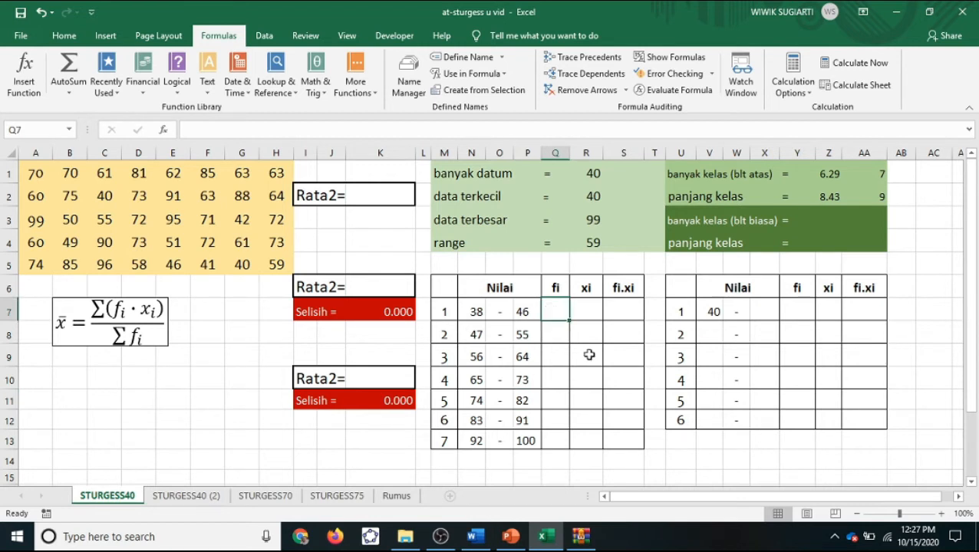
{"action": "left_click", "coordinate": [557, 441], "text": "shift"}
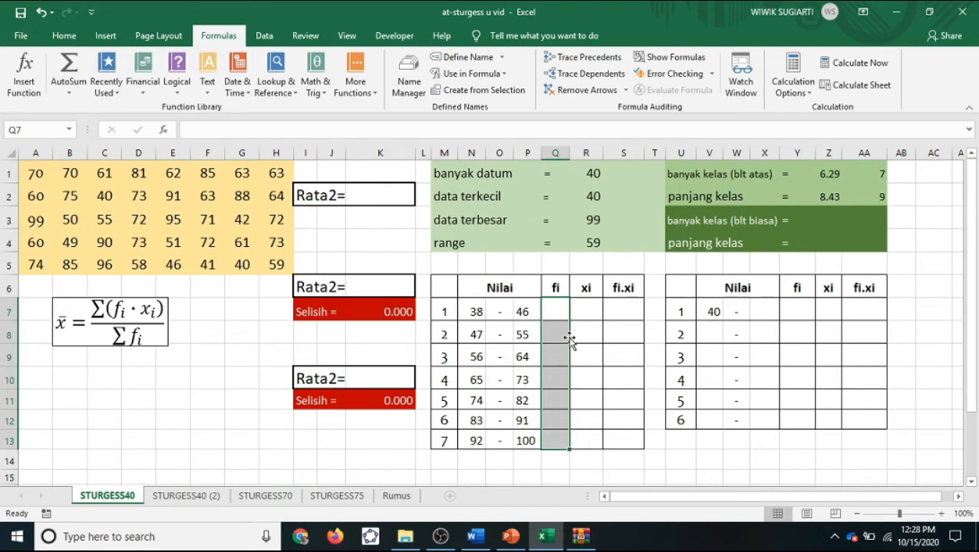
{"action": "type", "text": "="}
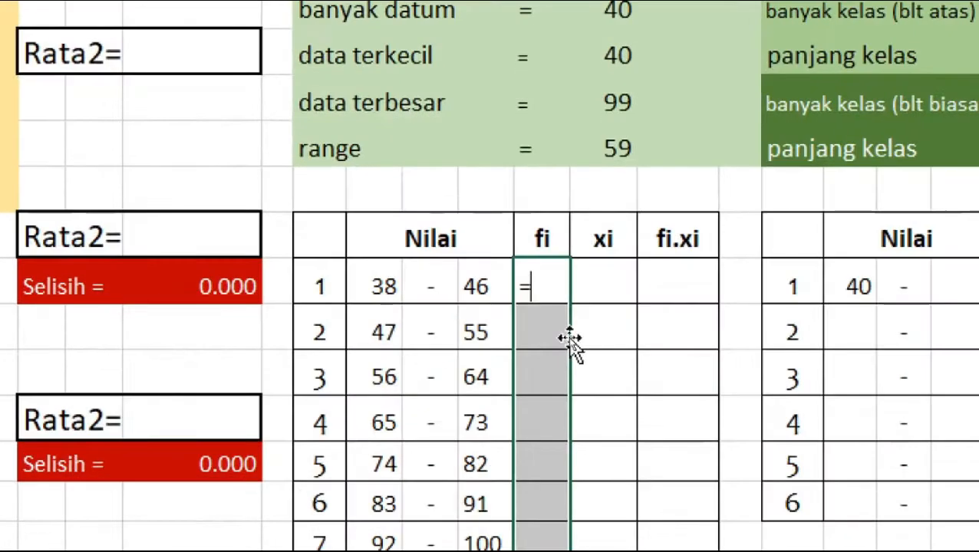
{"action": "type", "text": "fr"}
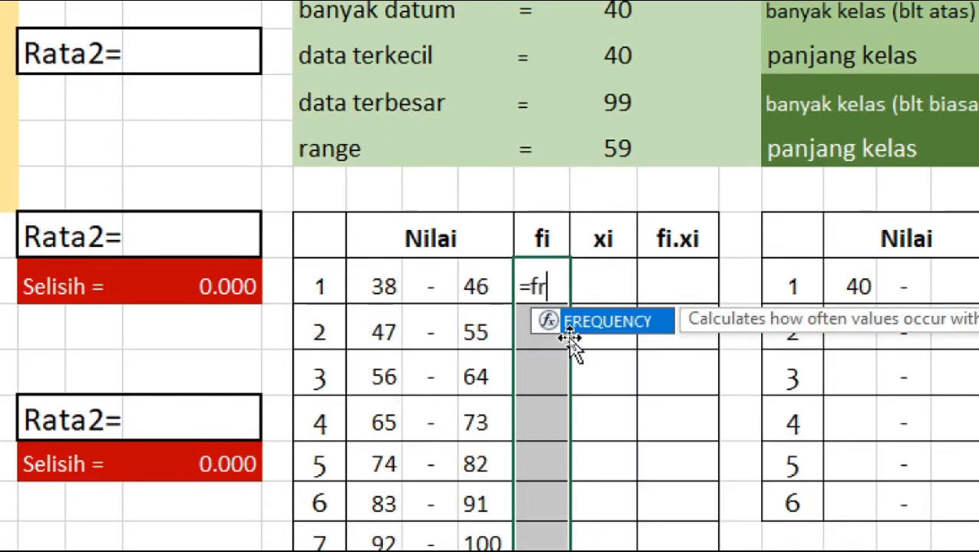
{"action": "double_click", "coordinate": [608, 326]}
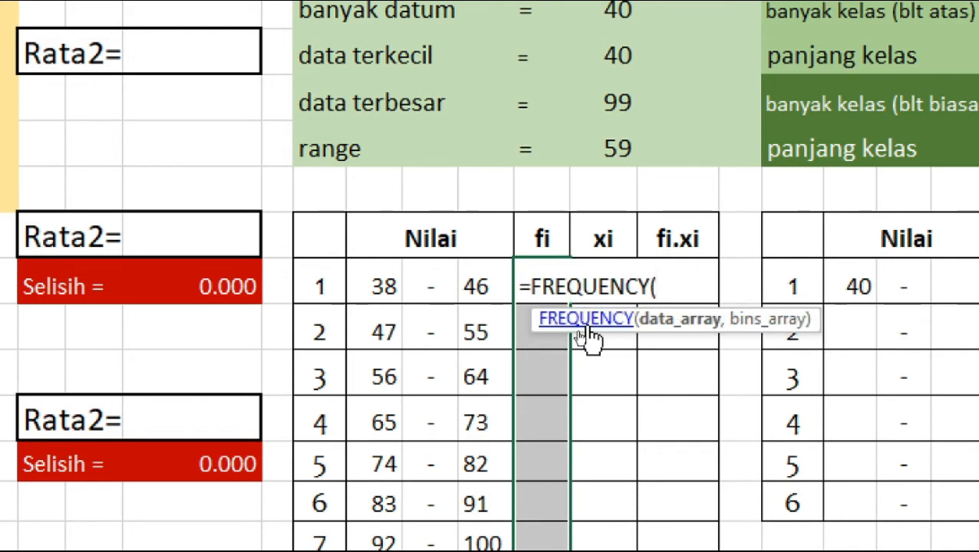
{"action": "type", "text": "data0"}
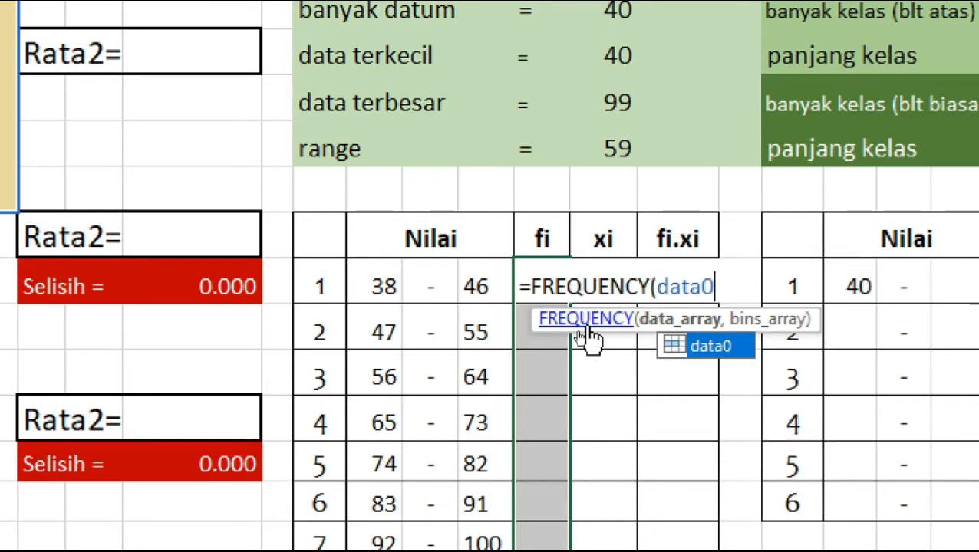
{"action": "type", "text": ","}
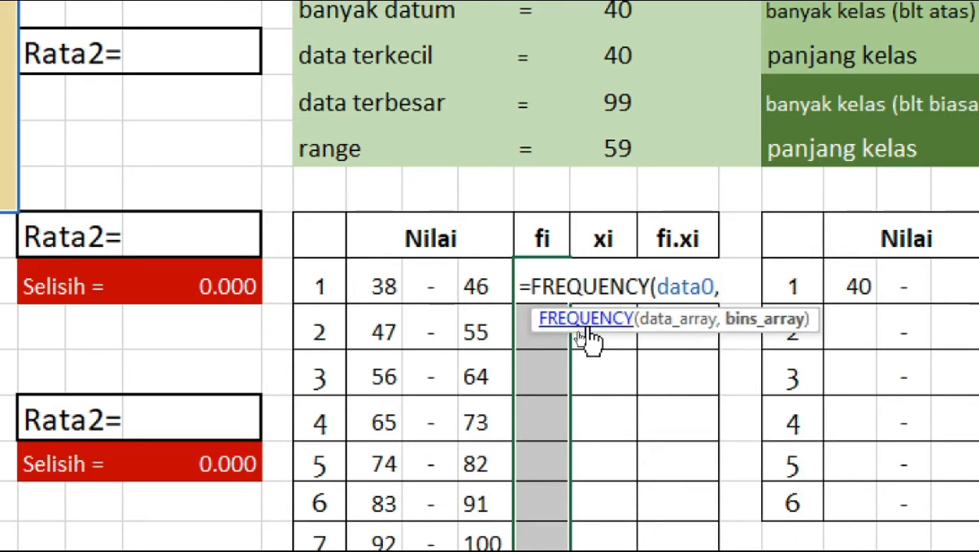
{"action": "left_click_drag", "start_coordinate": [464, 278], "coordinate": [486, 431]}
{"action": "type", "text": ")"}
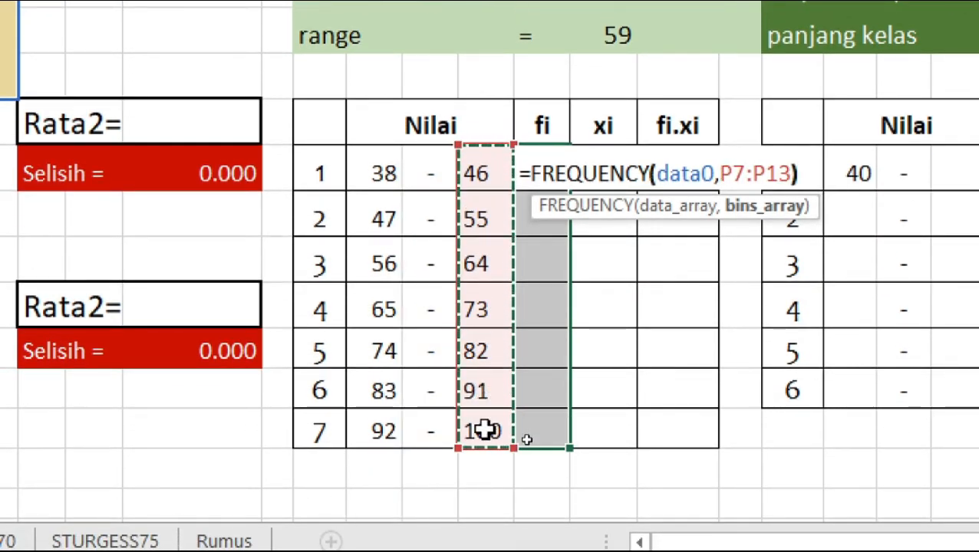
{"action": "key", "text": "ctrl+shift+Return"}
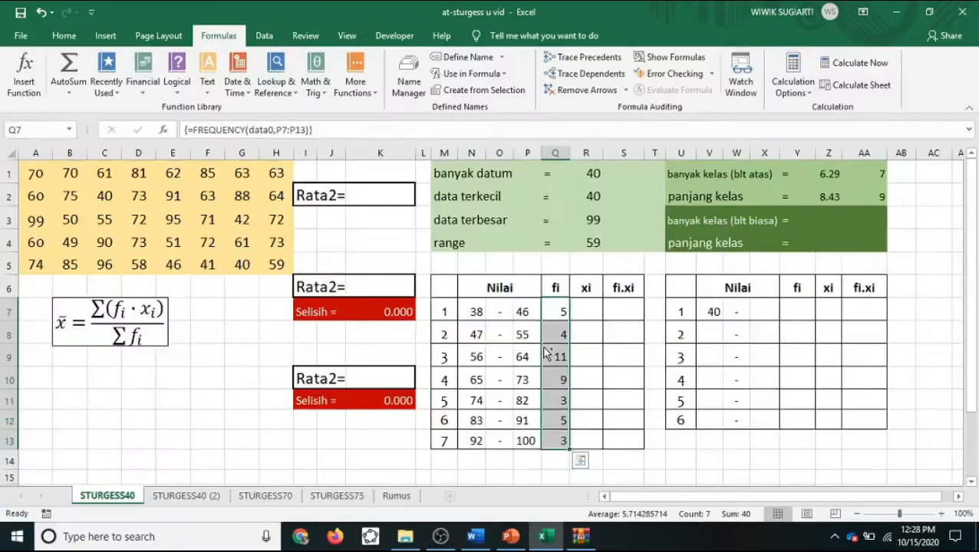
{"action": "key", "text": "ctrl+q"}
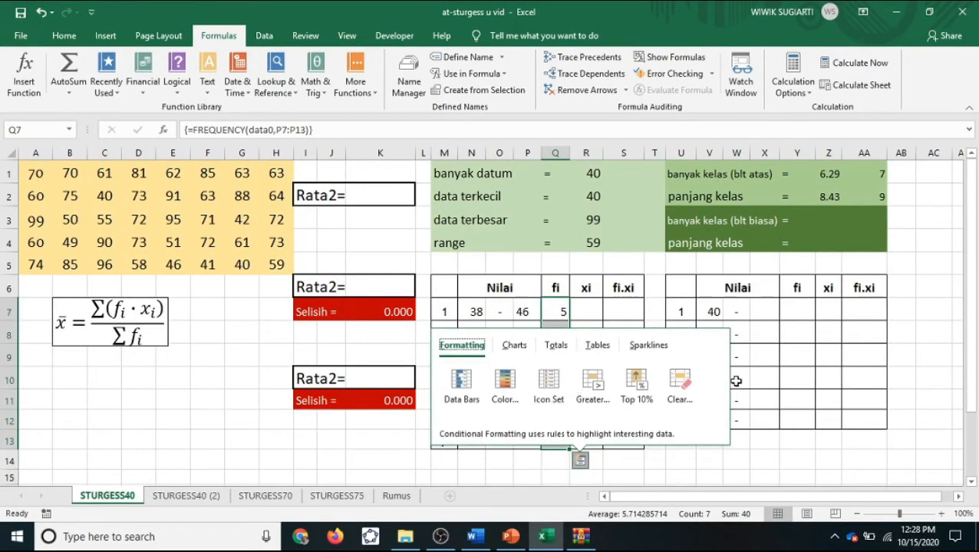
{"action": "left_click", "coordinate": [768, 395]}
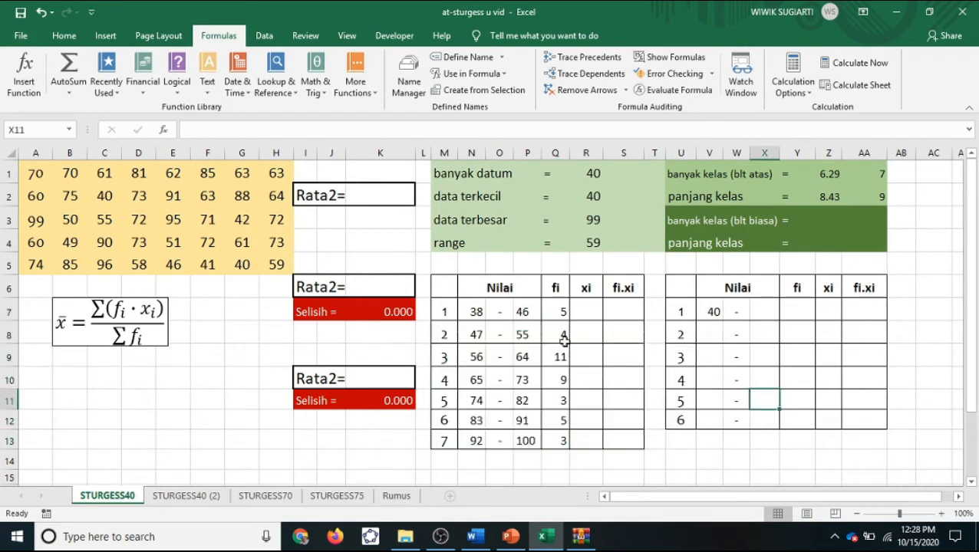
Step: Enter the class midpoint formula =(N7+P7)/2 in cell R7 and fill it down the "xi" column to R13
{"action": "left_click", "coordinate": [587, 312]}
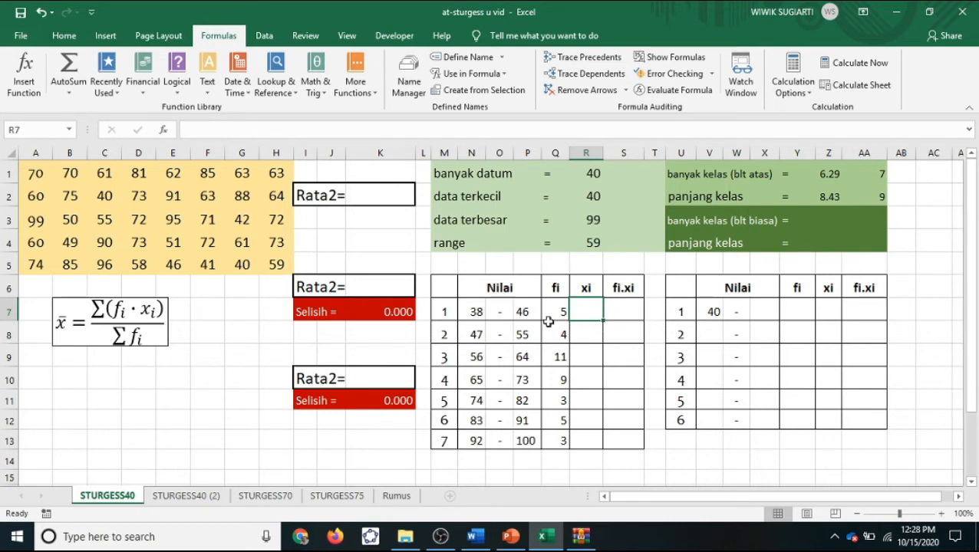
{"action": "type", "text": "="}
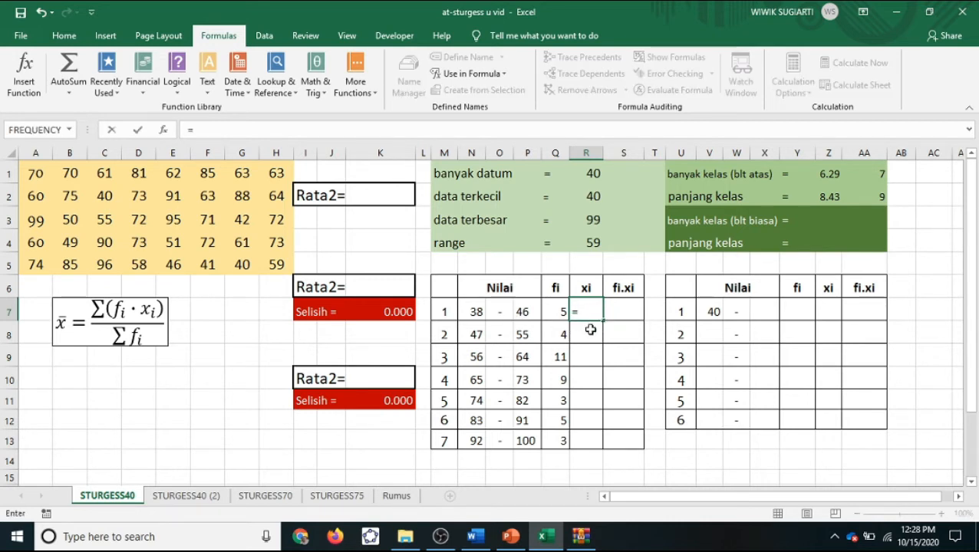
{"action": "type", "text": "("}
{"action": "left_click", "coordinate": [475, 311]}
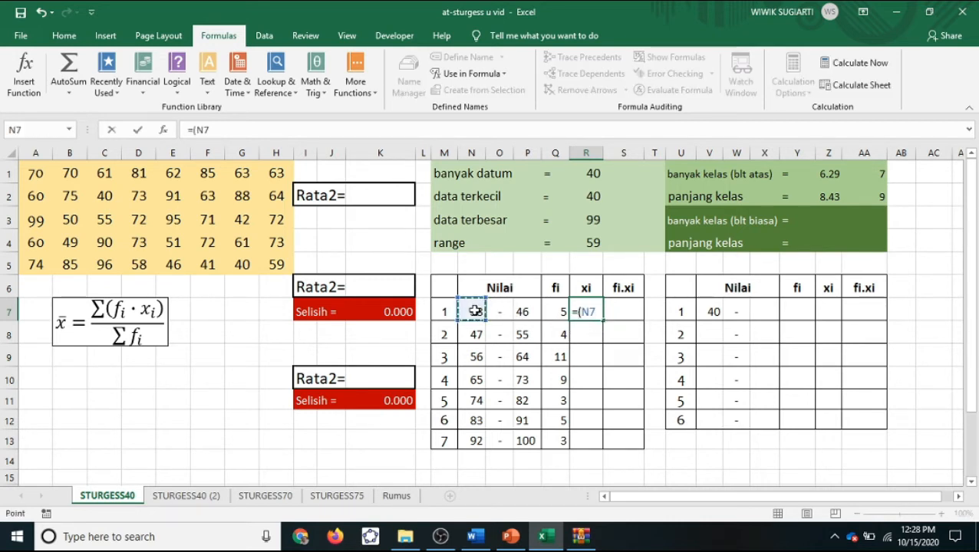
{"action": "type", "text": "+"}
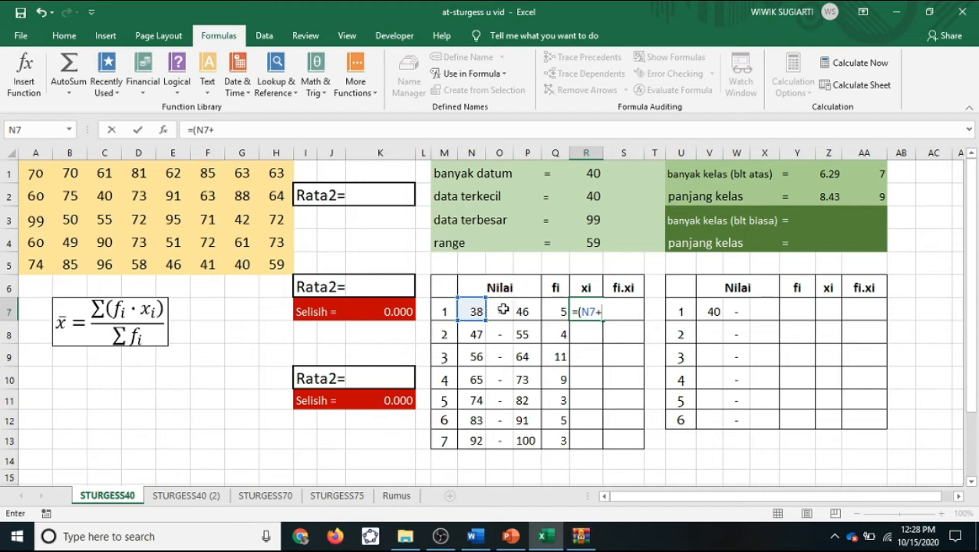
{"action": "left_click", "coordinate": [523, 311]}
{"action": "type", "text": ")/2"}
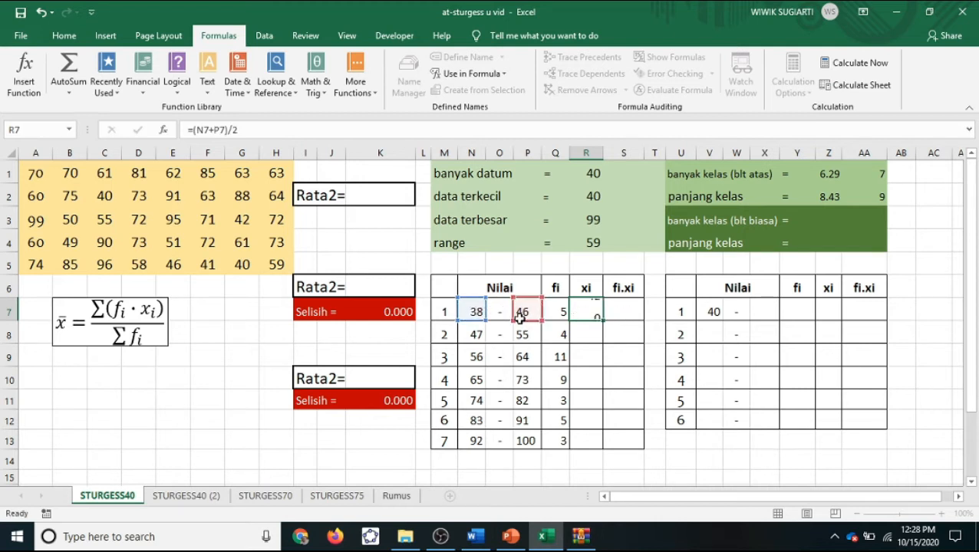
{"action": "key", "text": "Return"}
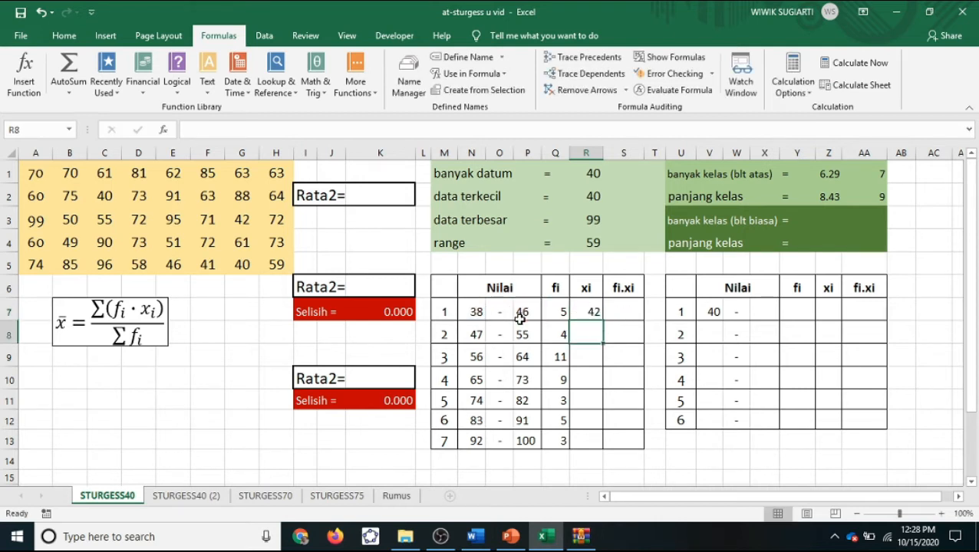
{"action": "left_click", "coordinate": [592, 310]}
{"action": "double_click", "coordinate": [601, 320]}
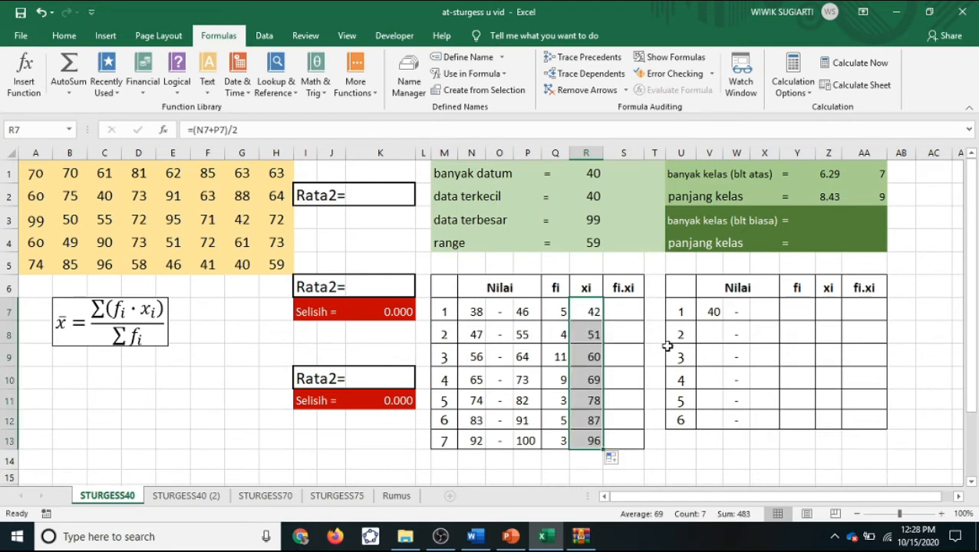
Step: Enter the product formula =Q7*R7 in cell S7 and fill it down the "fi.xi" column to S13
{"action": "left_click", "coordinate": [629, 311]}
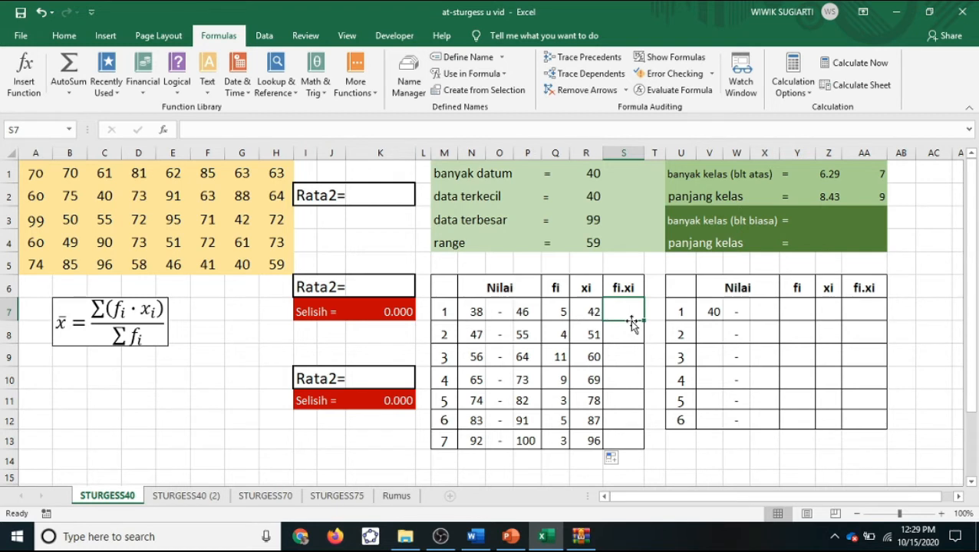
{"action": "type", "text": "="}
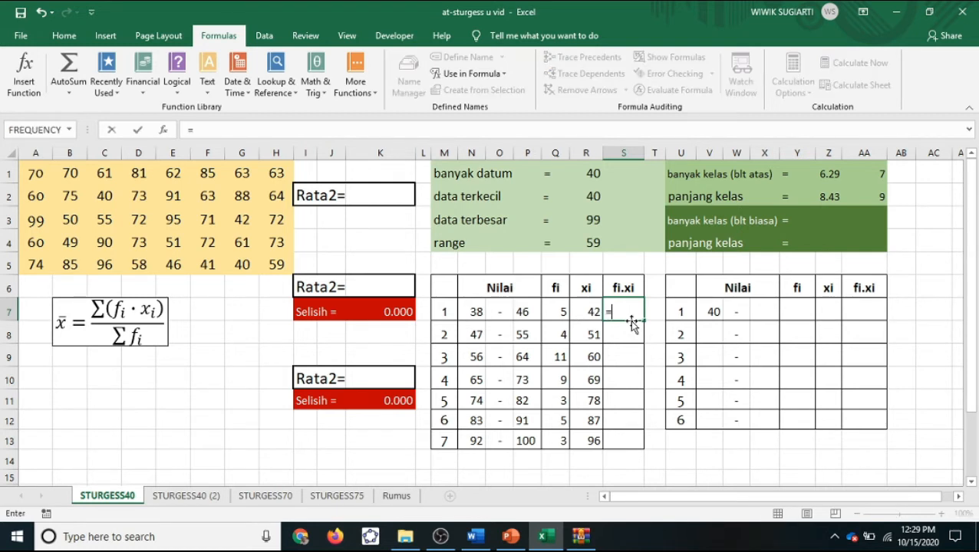
{"action": "left_click", "coordinate": [564, 312]}
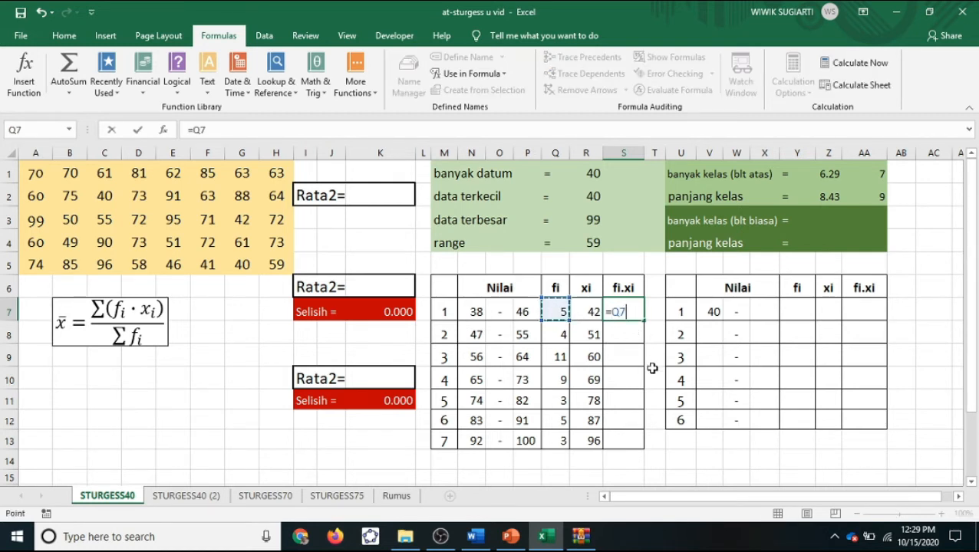
{"action": "type", "text": "*"}
{"action": "left_click", "coordinate": [593, 312]}
{"action": "key", "text": "Return"}
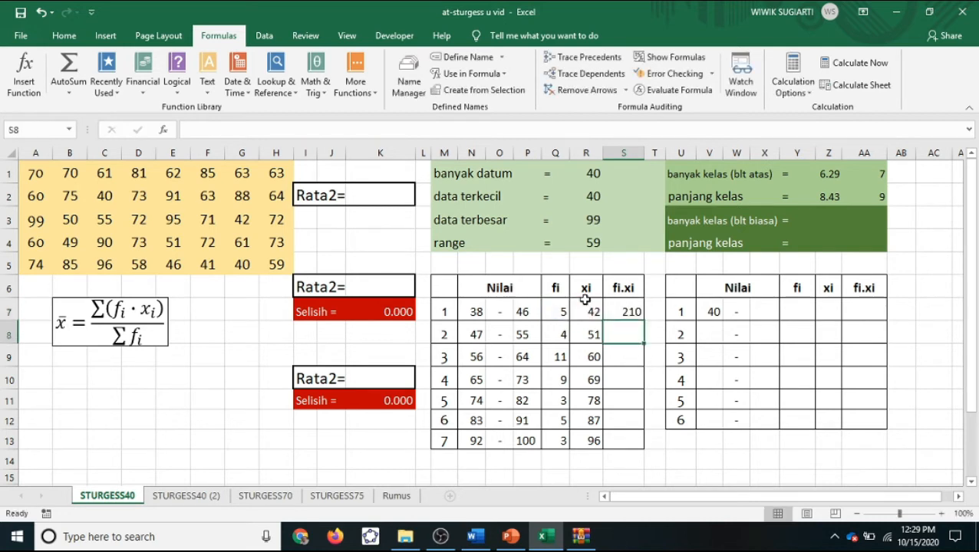
{"action": "left_click", "coordinate": [618, 311]}
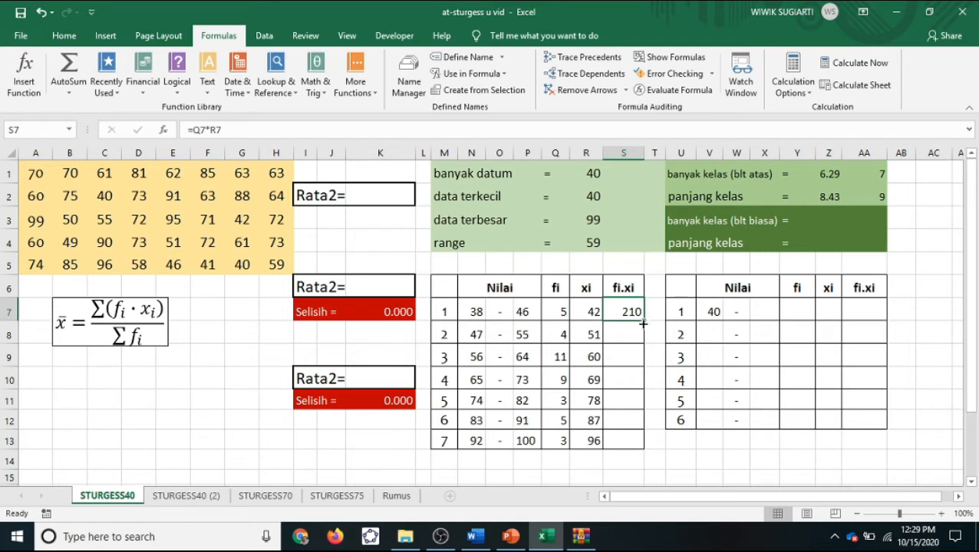
{"action": "double_click", "coordinate": [645, 323]}
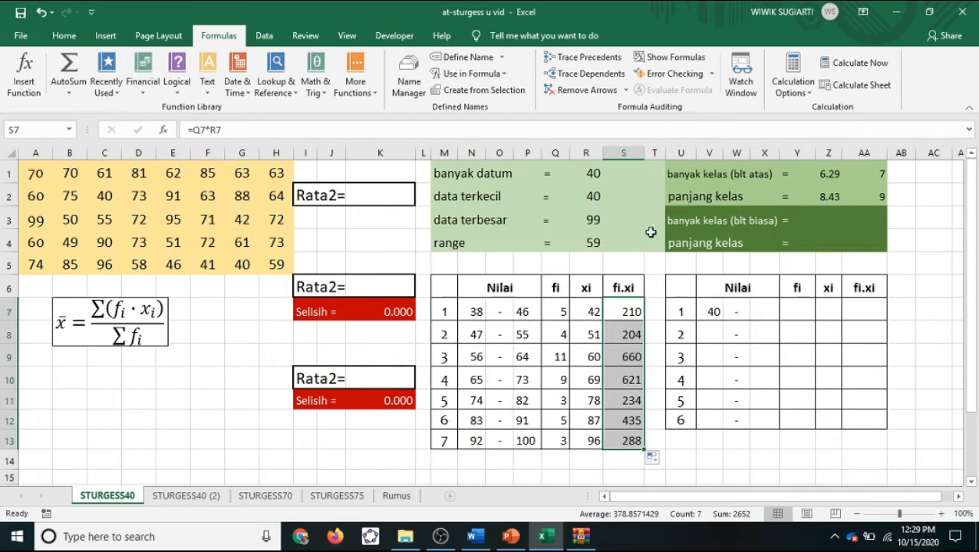
Step: Add AutoSum totals below the "fi.xi" column in S14 and below the "fi" column in Q14
{"action": "left_click", "coordinate": [68, 66]}
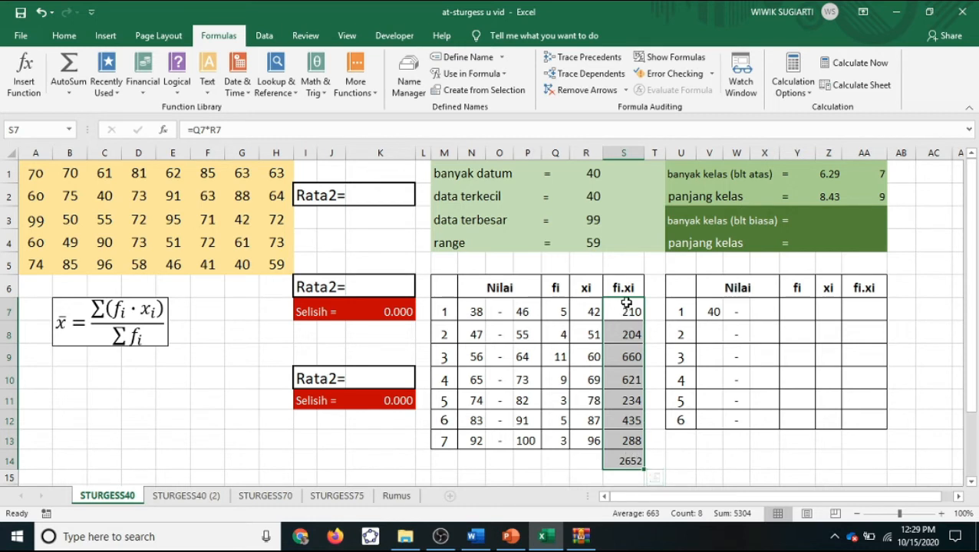
{"action": "left_click_drag", "start_coordinate": [560, 310], "coordinate": [558, 441]}
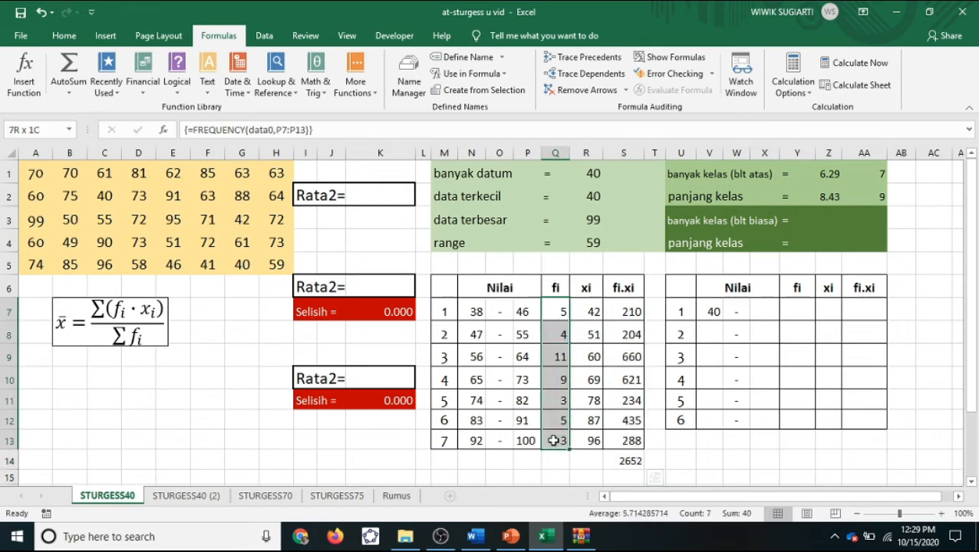
{"action": "left_click", "coordinate": [71, 70]}
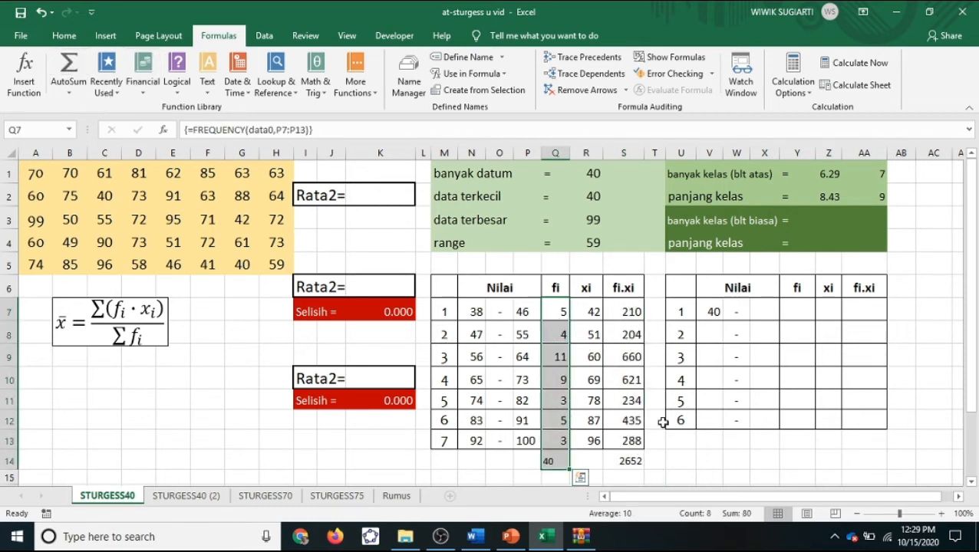
Step: Calculate the first table's grouped average in the "Rata2=" cell K6 with the formula =S14/Q14
{"action": "left_click", "coordinate": [412, 289]}
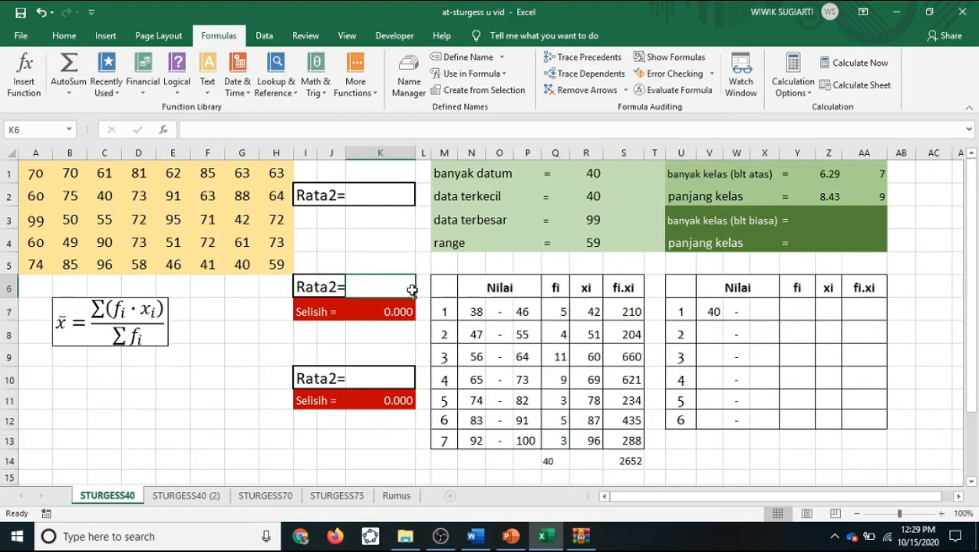
{"action": "type", "text": "="}
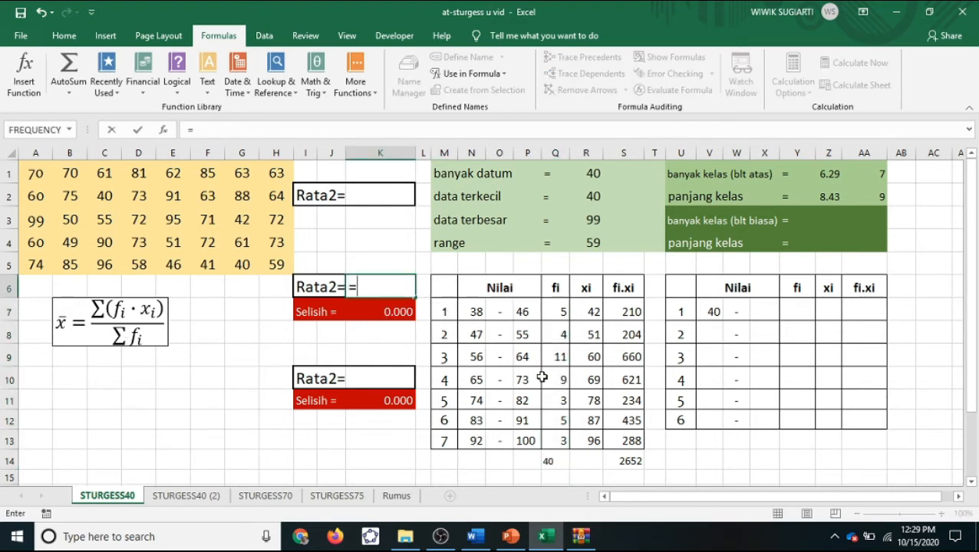
{"action": "left_click", "coordinate": [631, 462]}
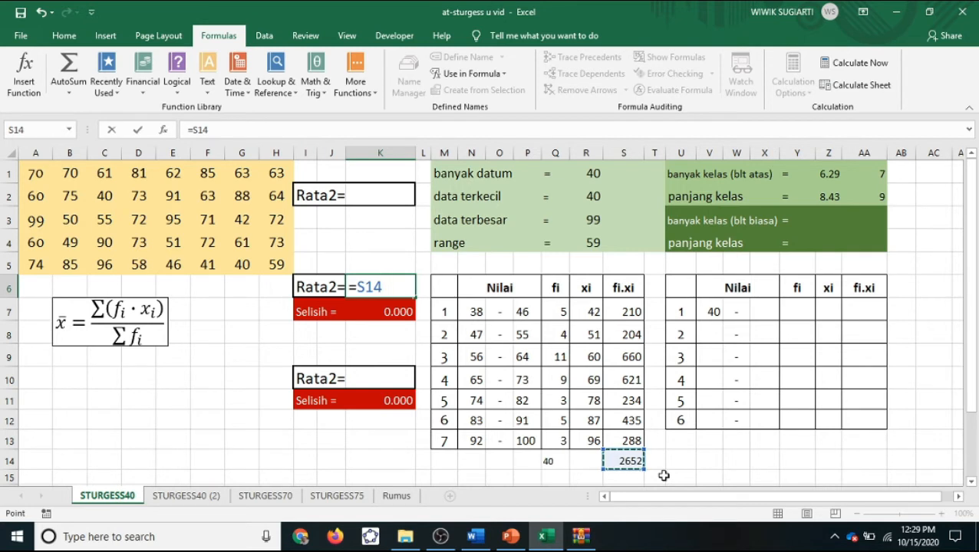
{"action": "type", "text": "/"}
{"action": "left_click", "coordinate": [553, 463]}
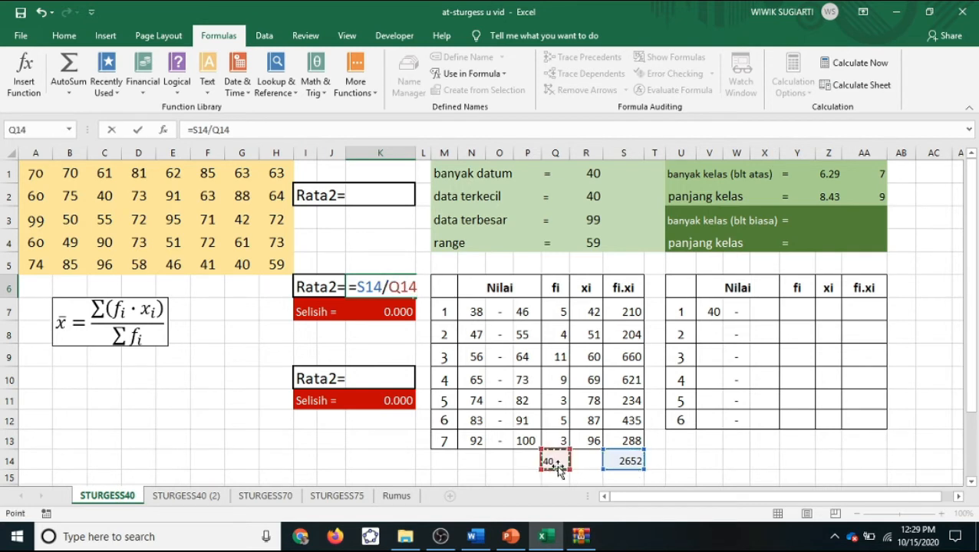
{"action": "key", "text": "Return"}
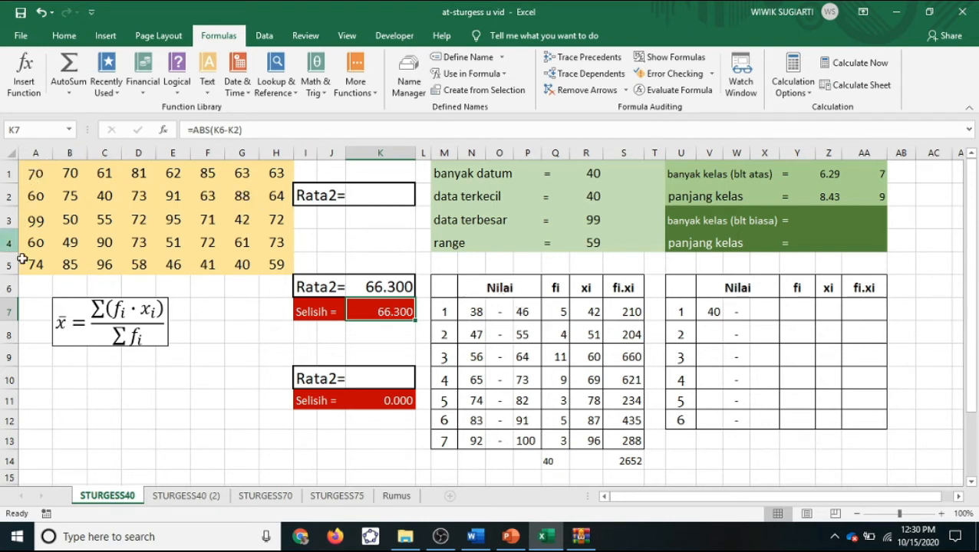
Step: Calculate the raw data's average in the "Rata2=" cell K2 with =AVERAGE(data0)
{"action": "left_click", "coordinate": [376, 197]}
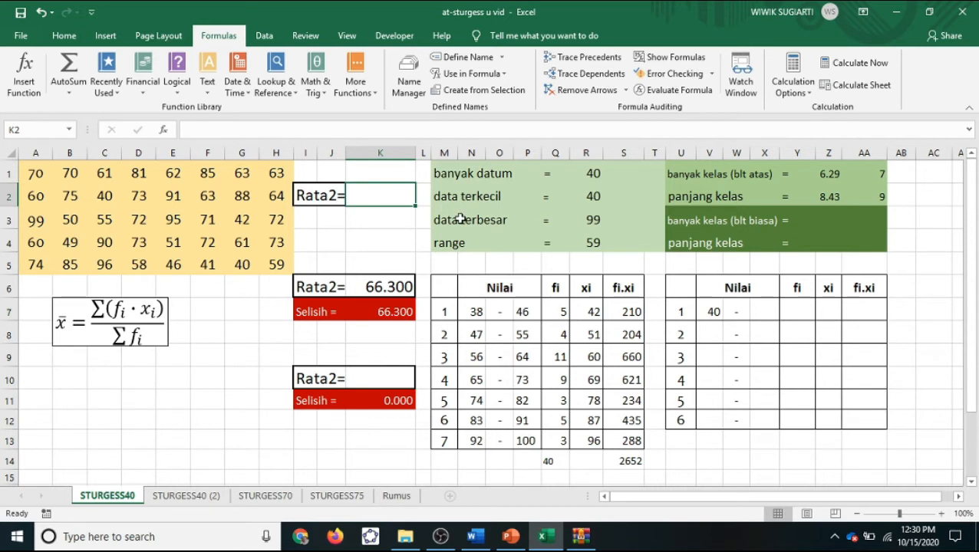
{"action": "type", "text": "=average"}
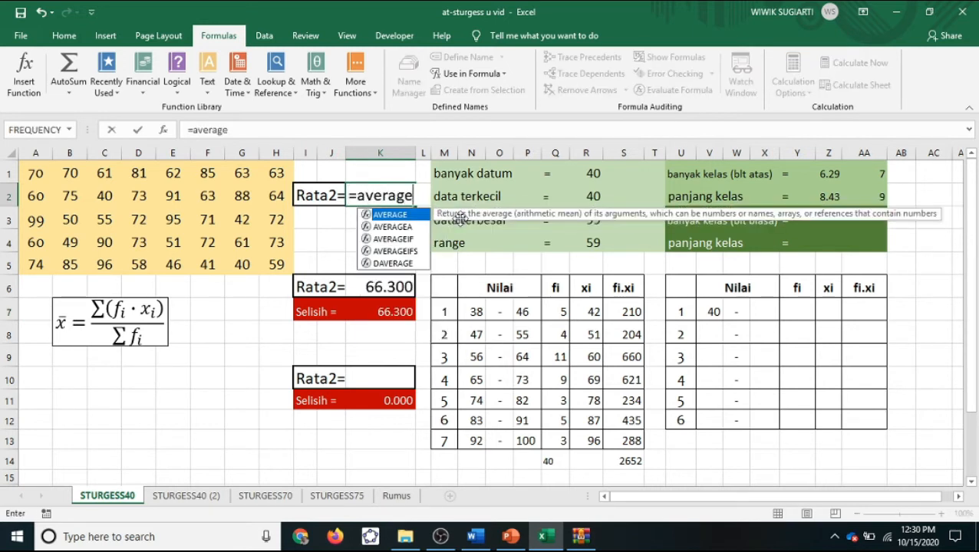
{"action": "type", "text": "(data0)"}
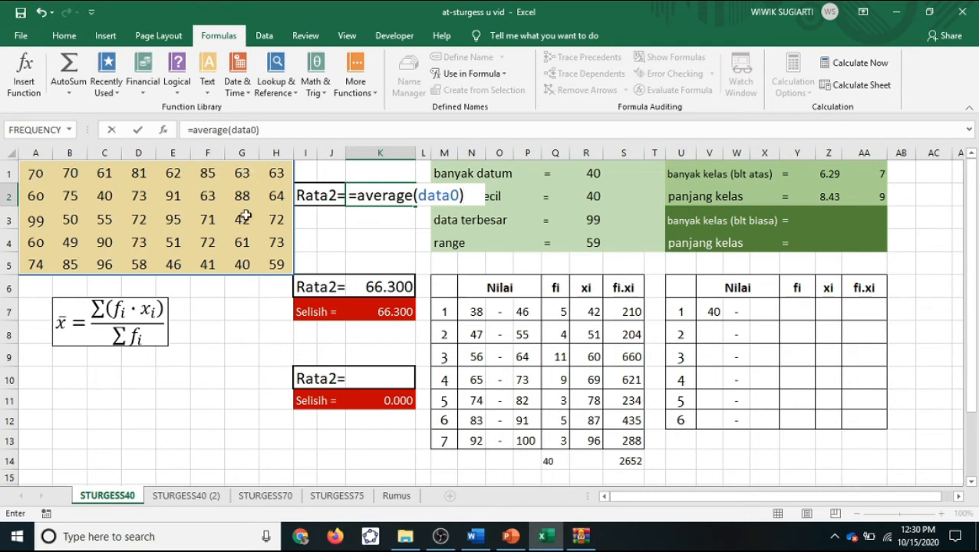
{"action": "key", "text": "Return"}
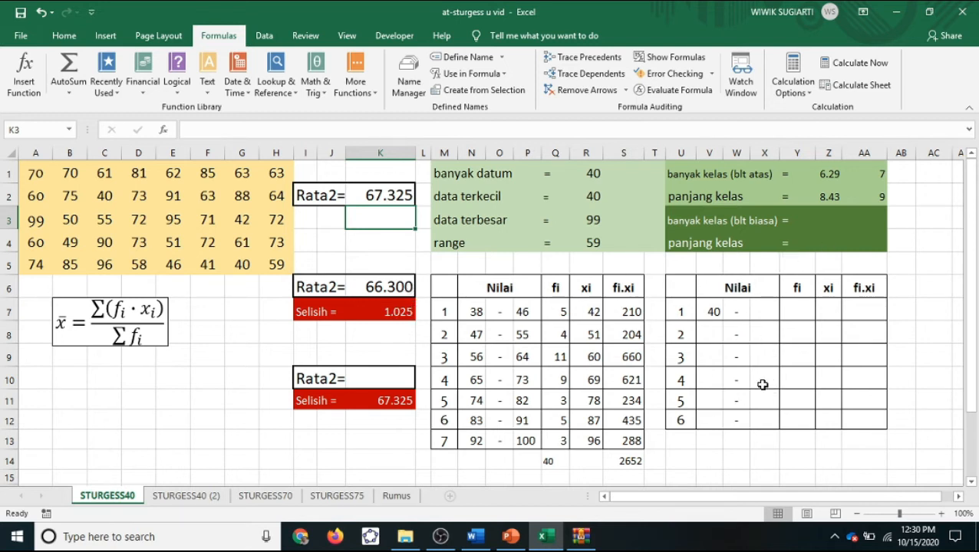
Step: Enter =ROUND(Z1,0) in cell AA3 as the normally rounded number of classes, "banyak kelas (blt biasa)"
{"action": "left_click", "coordinate": [863, 221]}
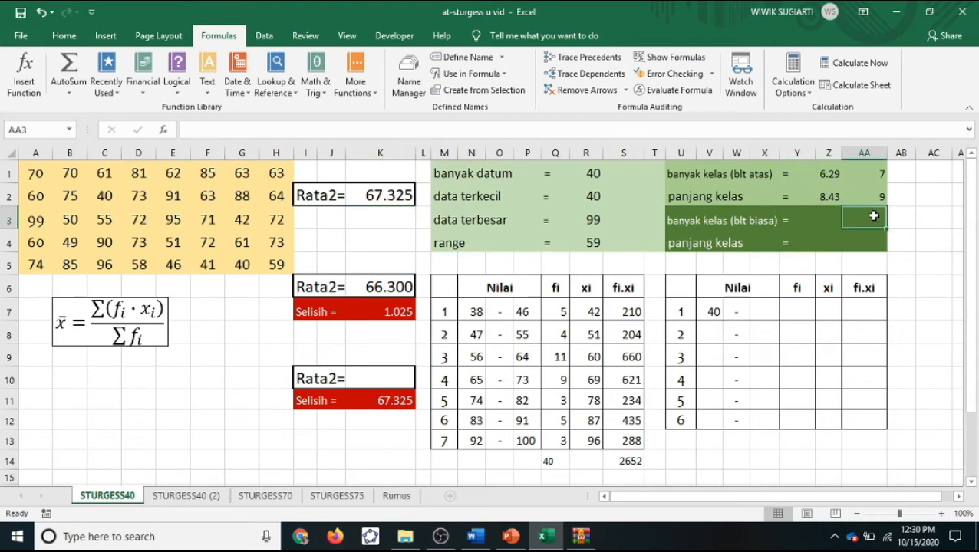
{"action": "type", "text": "=ro"}
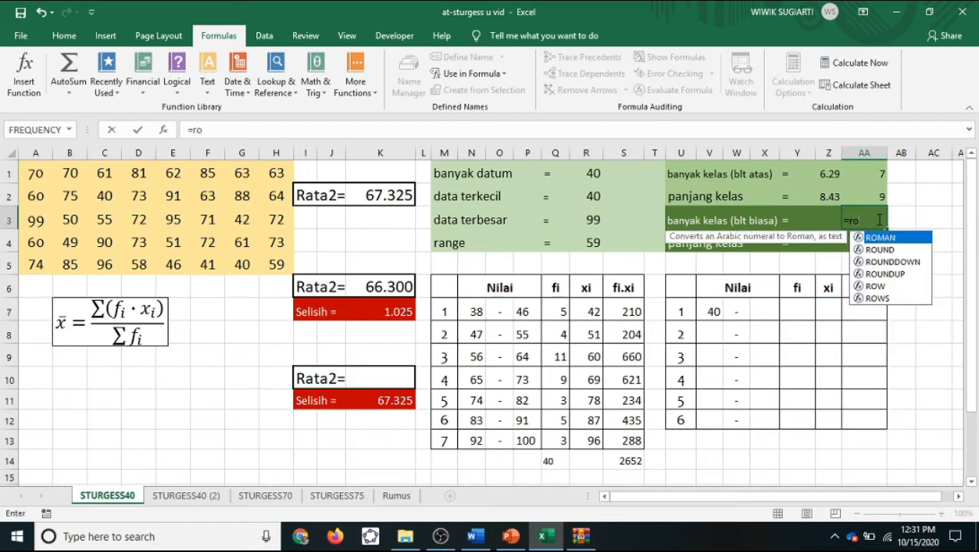
{"action": "type", "text": "und("}
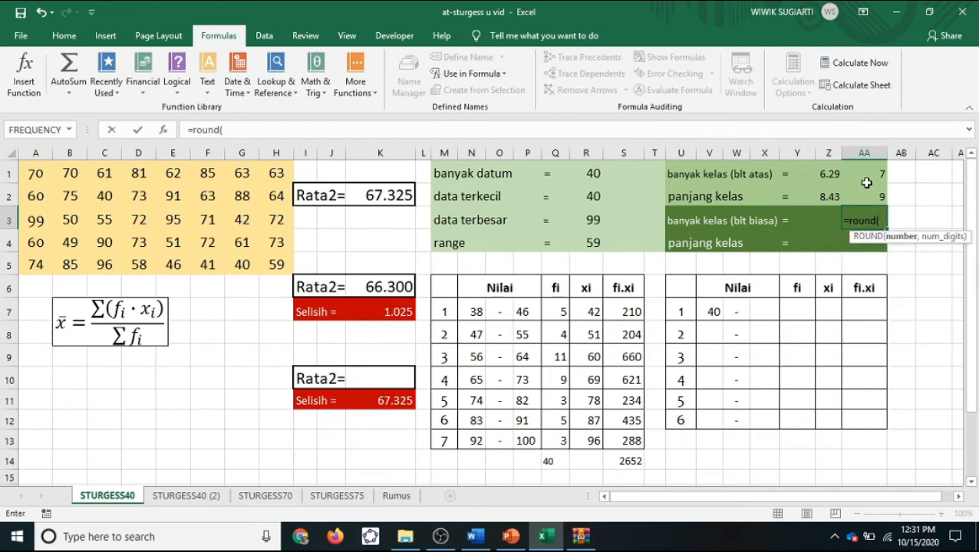
{"action": "left_click", "coordinate": [830, 175]}
{"action": "type", "text": ",0"}
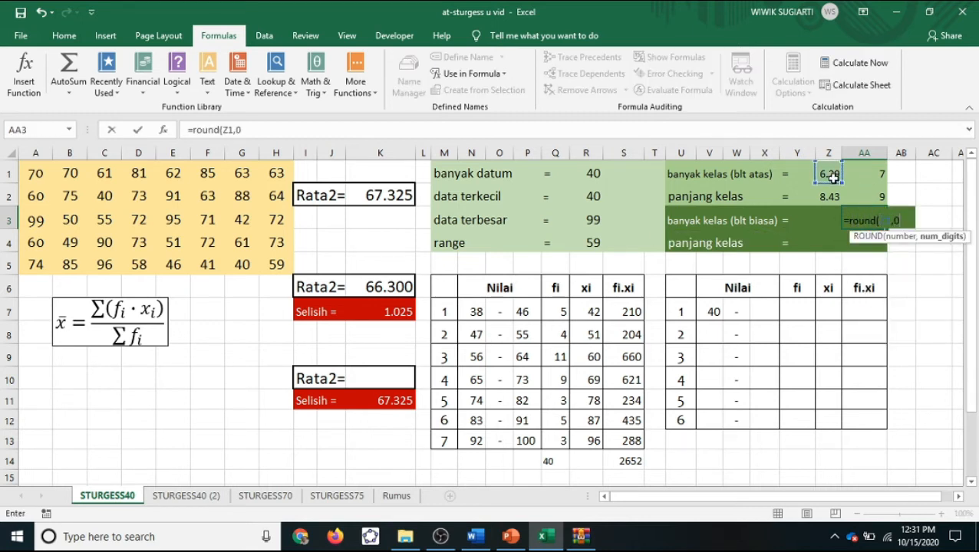
{"action": "key", "text": "Return"}
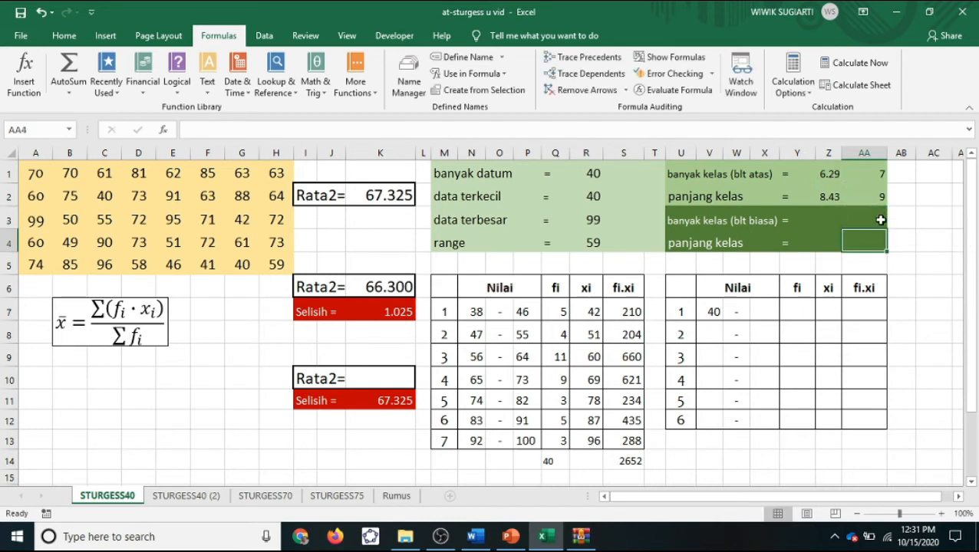
Step: Enter the class-width formula =R4/AA3 in cell Z4 and display its value with two decimal places
{"action": "type", "text": "="}
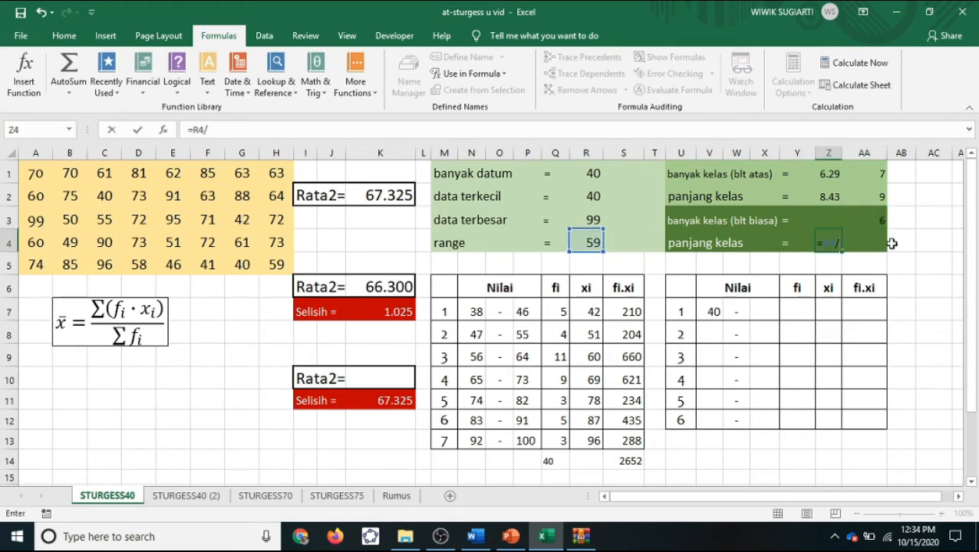
{"action": "left_click", "coordinate": [882, 223]}
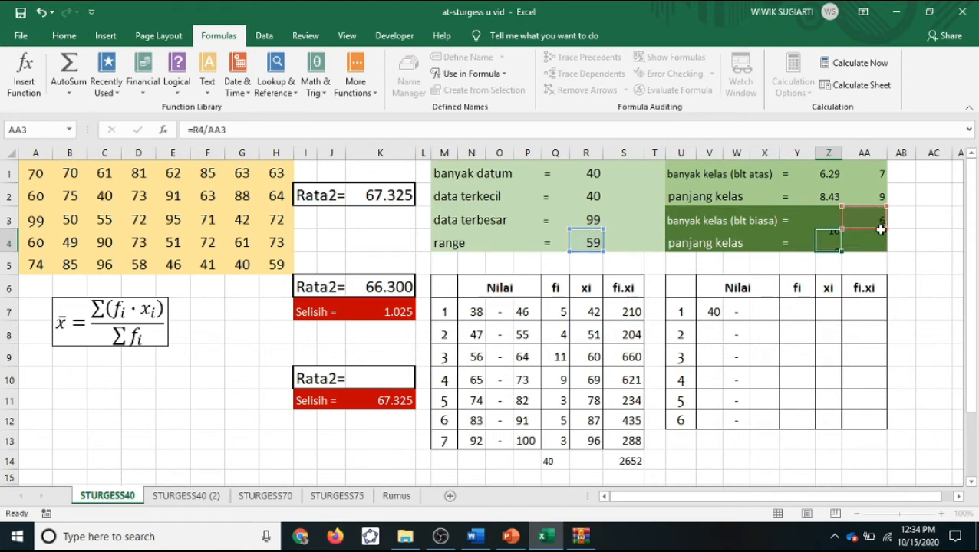
{"action": "key", "text": "Return"}
{"action": "left_click", "coordinate": [833, 244]}
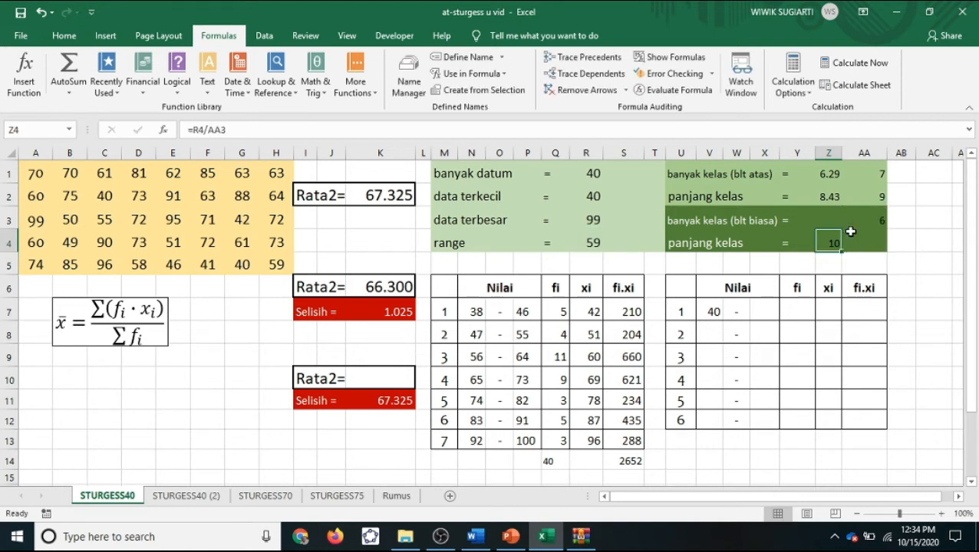
{"action": "left_click", "coordinate": [63, 36]}
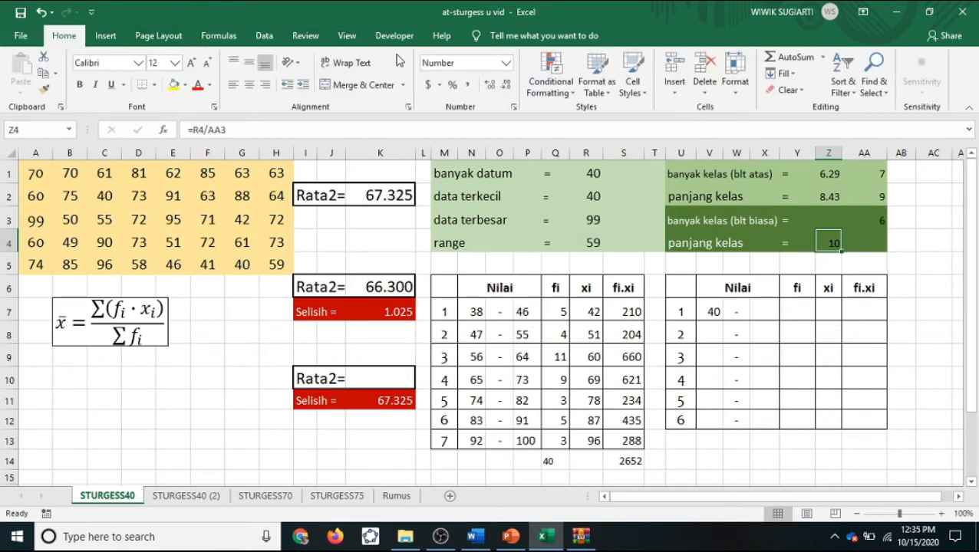
{"action": "left_click", "coordinate": [487, 85]}
{"action": "left_click", "coordinate": [487, 84]}
Step: Enter 10 in cell AA4 as the rounded class width for the second table
{"action": "left_click", "coordinate": [882, 239]}
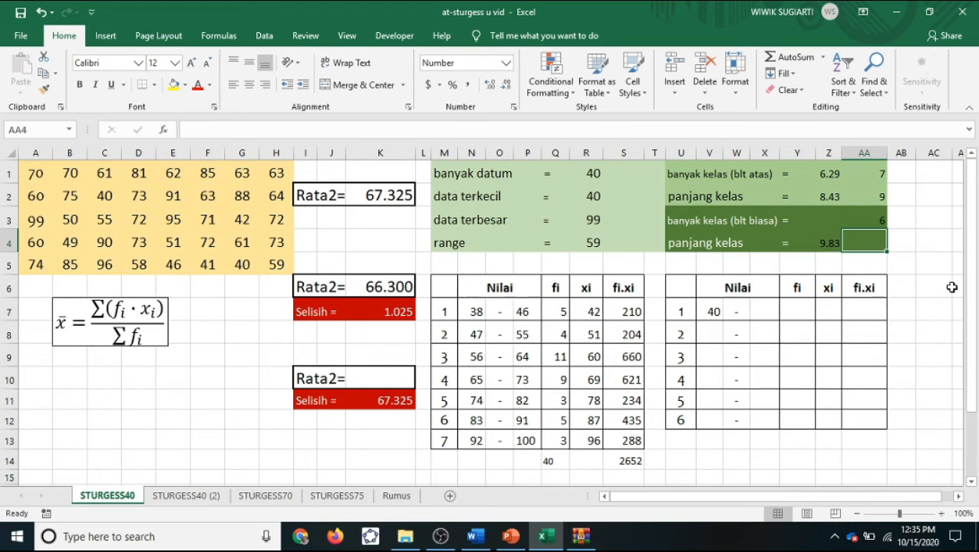
{"action": "type", "text": "10"}
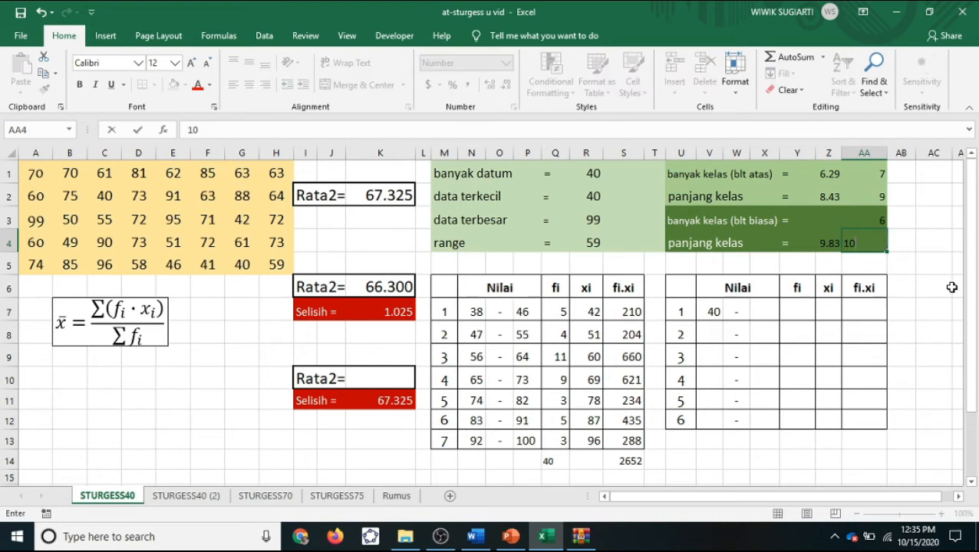
{"action": "key", "text": "Return"}
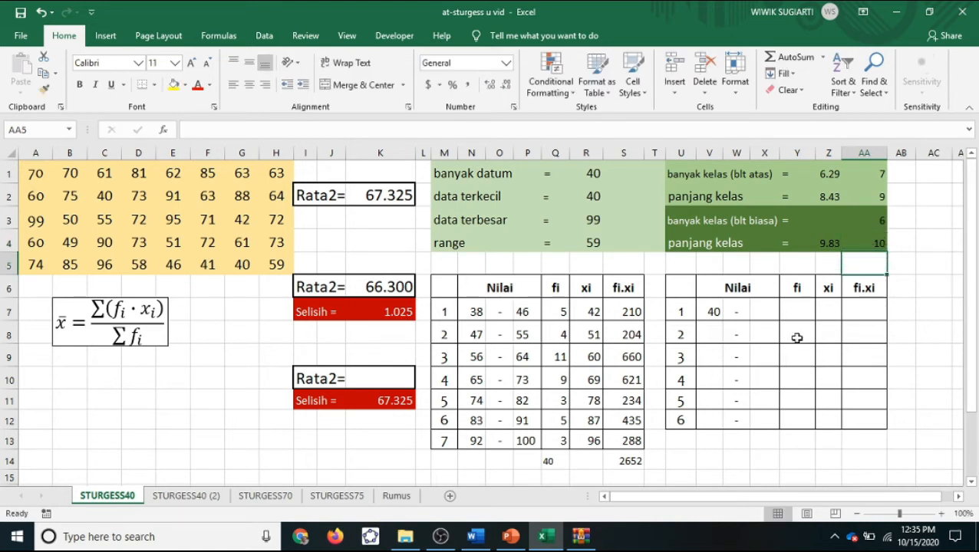
Step: Enter the first class's upper-limit formula =V7+$AA$4-1 in cell X7 of the second frequency table
{"action": "left_click", "coordinate": [767, 317]}
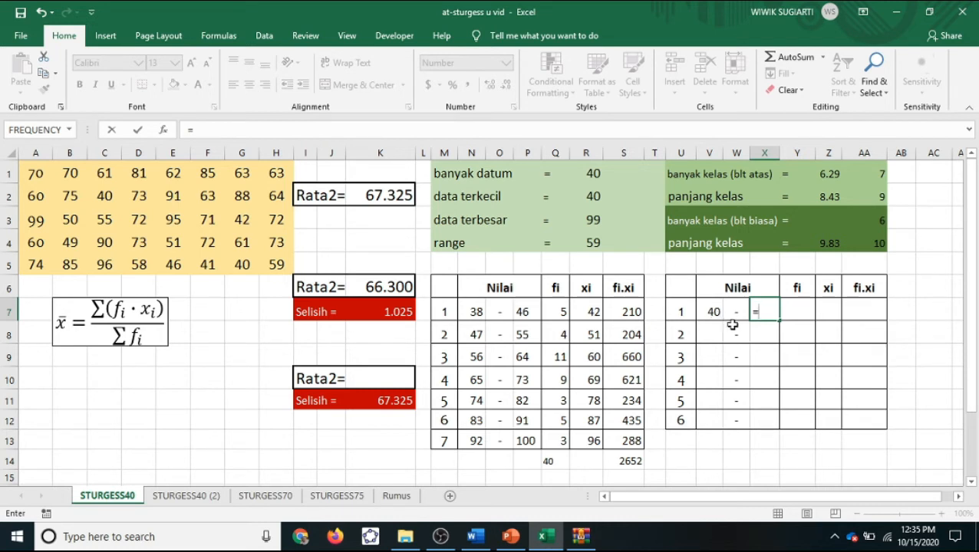
{"action": "left_click", "coordinate": [711, 312]}
{"action": "type", "text": "+"}
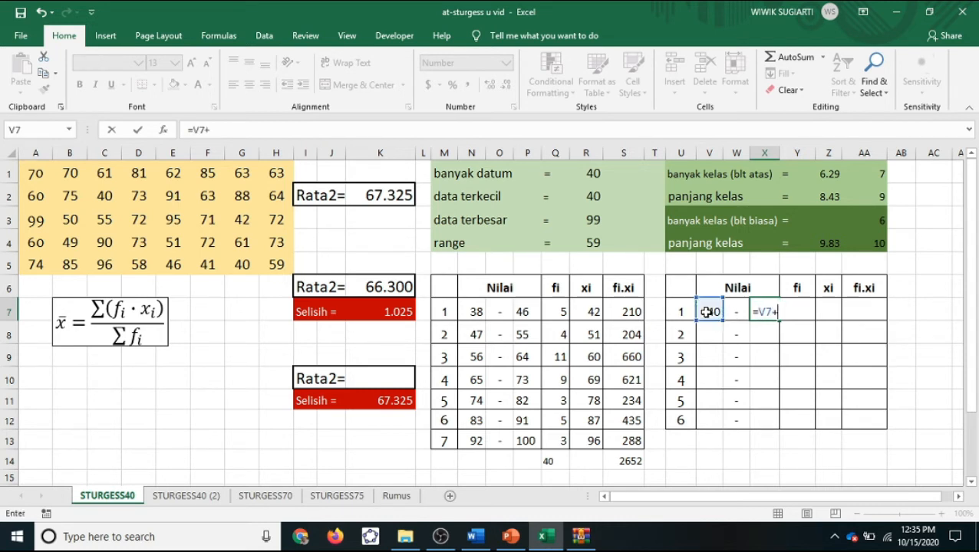
{"action": "left_click", "coordinate": [879, 245]}
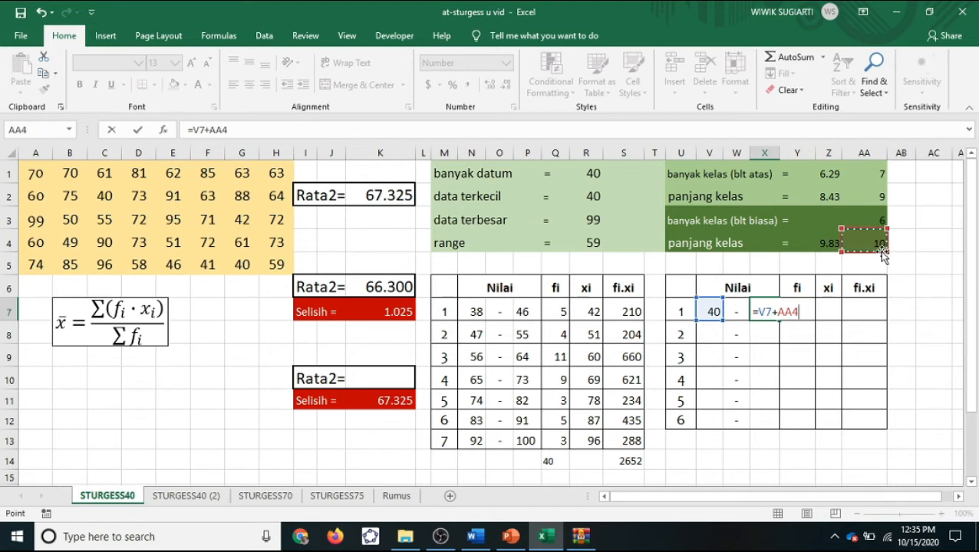
{"action": "key", "text": "F4"}
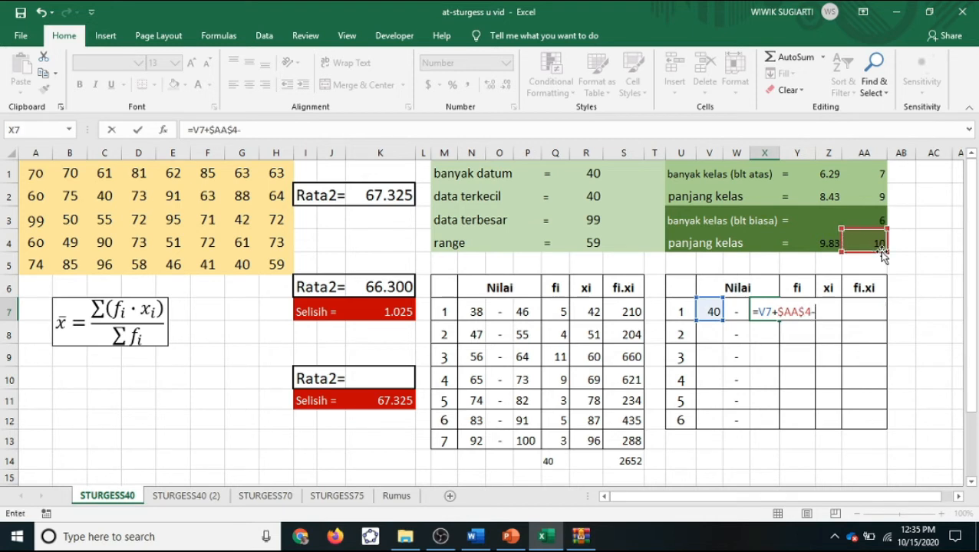
{"action": "type", "text": "-1"}
{"action": "key", "text": "Return"}
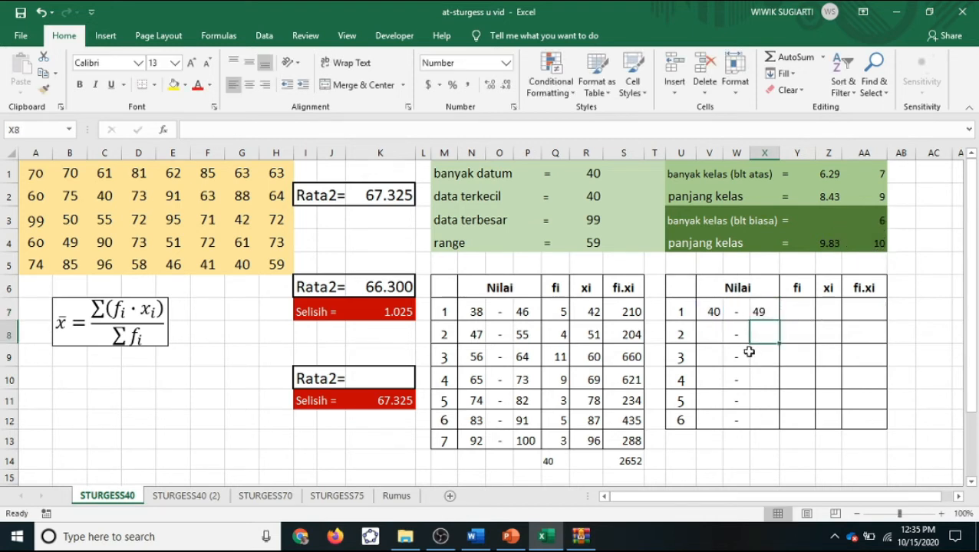
Step: Enter the second class's lower-limit formula =X7+1 in cell V8 of the second frequency table
{"action": "left_click", "coordinate": [714, 333]}
{"action": "type", "text": "="}
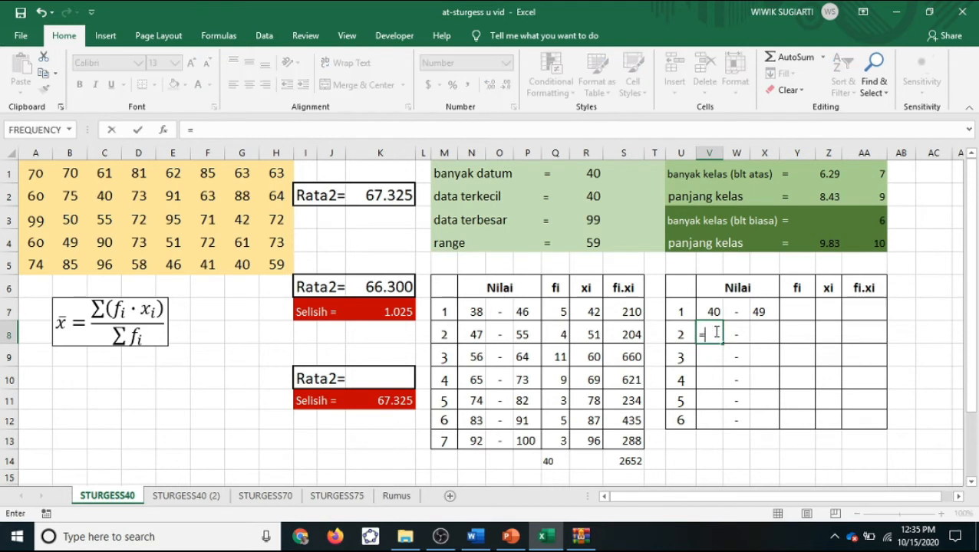
{"action": "left_click", "coordinate": [766, 312]}
{"action": "type", "text": "+"}
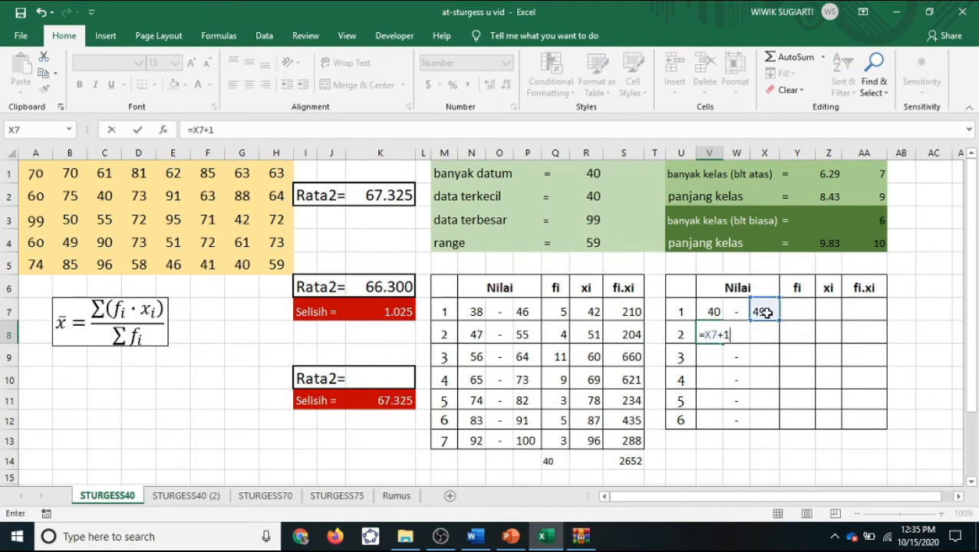
{"action": "type", "text": "1"}
Step: Fill the upper-limit formula from X7 and the lower-limit formula from V8 down to row 12
{"action": "left_click", "coordinate": [766, 312]}
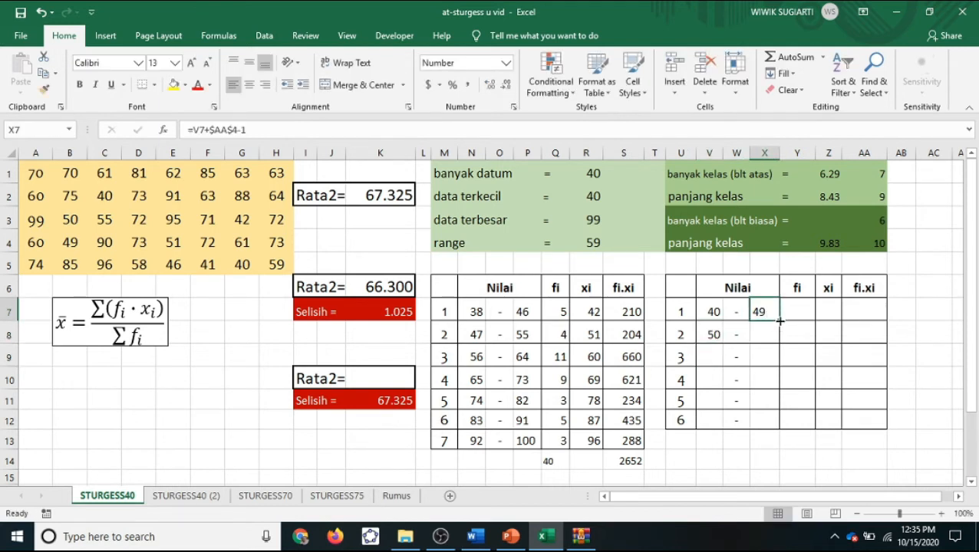
{"action": "left_click_drag", "start_coordinate": [780, 322], "coordinate": [780, 427]}
{"action": "left_click", "coordinate": [714, 334]}
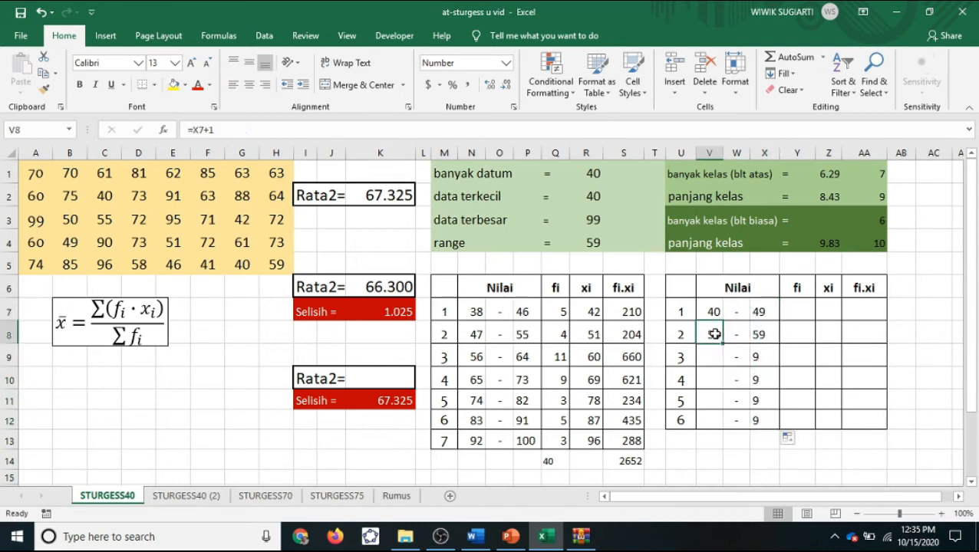
{"action": "left_click_drag", "start_coordinate": [721, 345], "coordinate": [726, 428]}
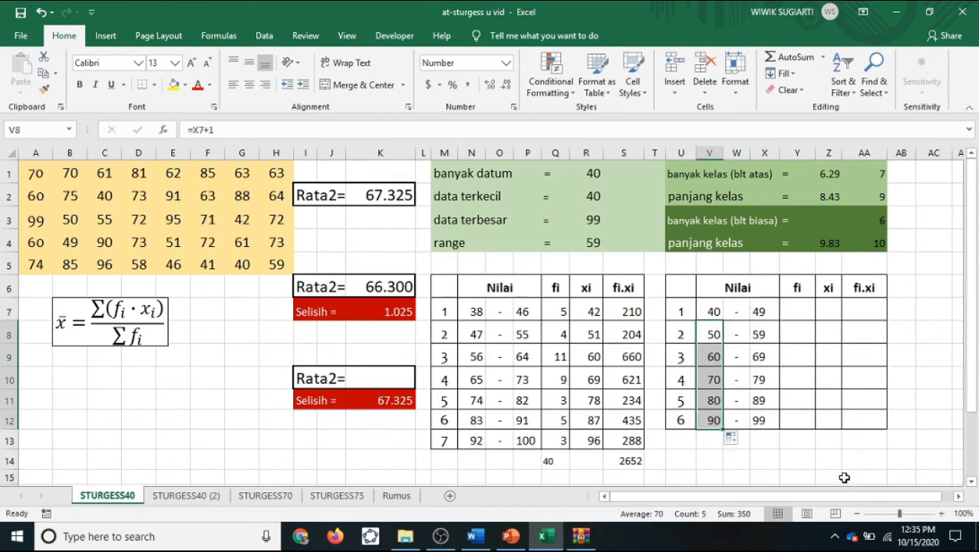
Step: Enter the array formula =FREQUENCY(data0,X7:X12) in Y7:Y12 as the second table's class frequencies
{"action": "left_click_drag", "start_coordinate": [792, 308], "coordinate": [813, 423]}
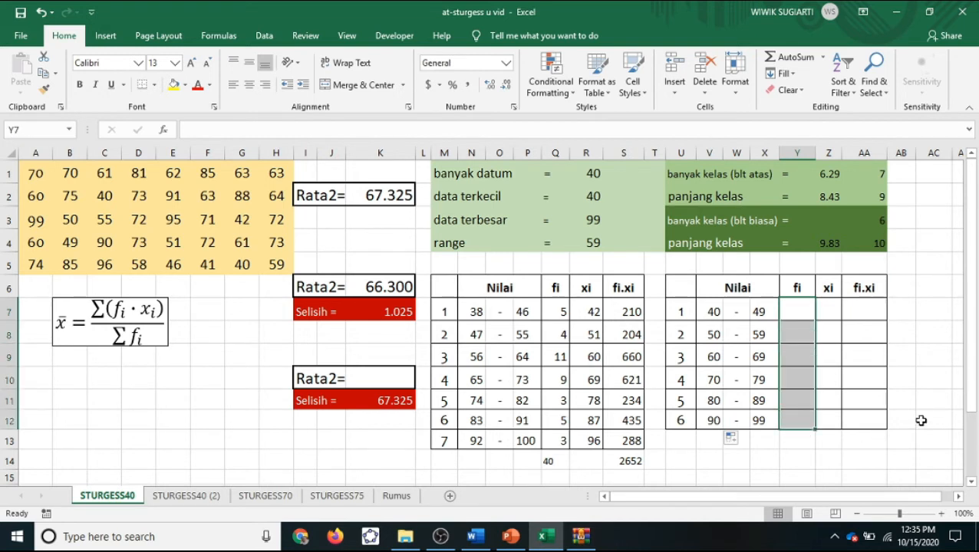
{"action": "type", "text": "=ff"}
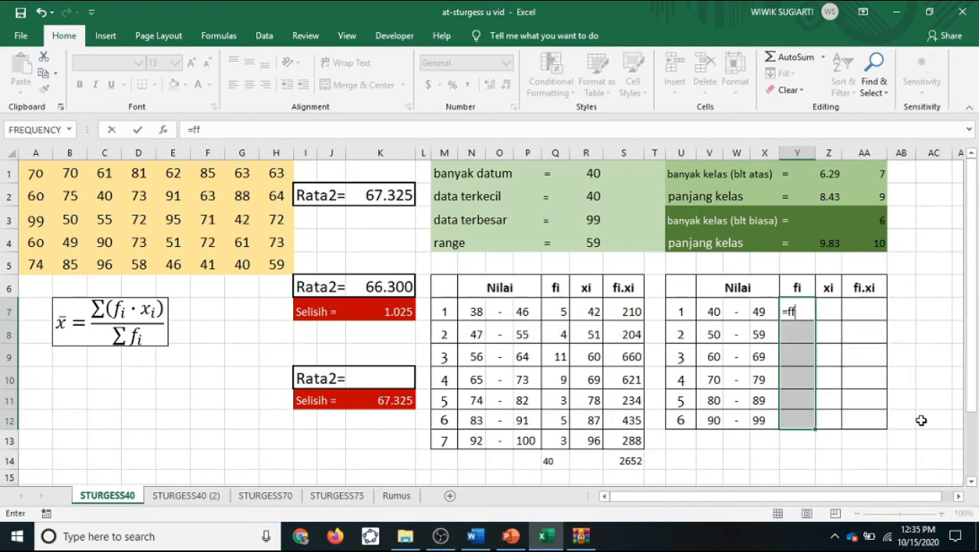
{"action": "key", "text": "BackSpace"}
{"action": "type", "text": "re"}
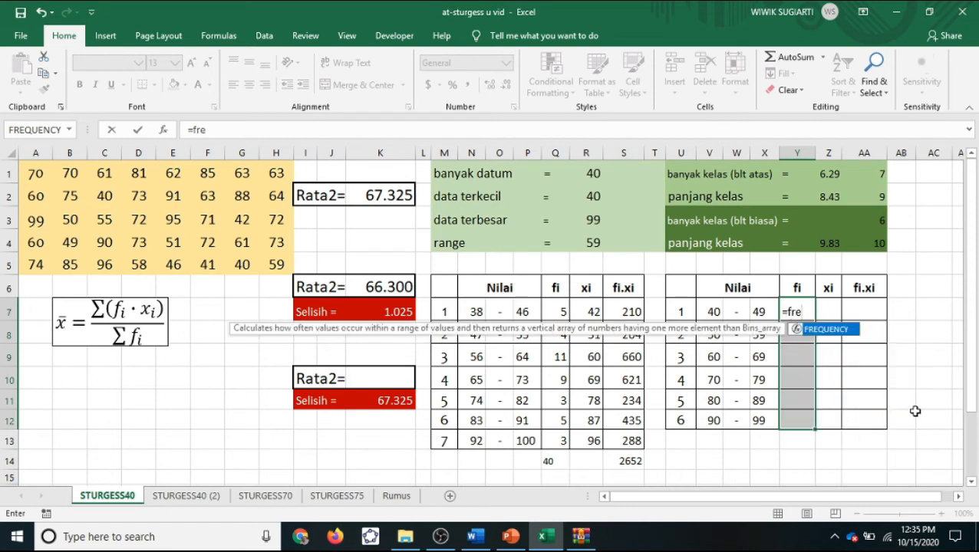
{"action": "double_click", "coordinate": [829, 330]}
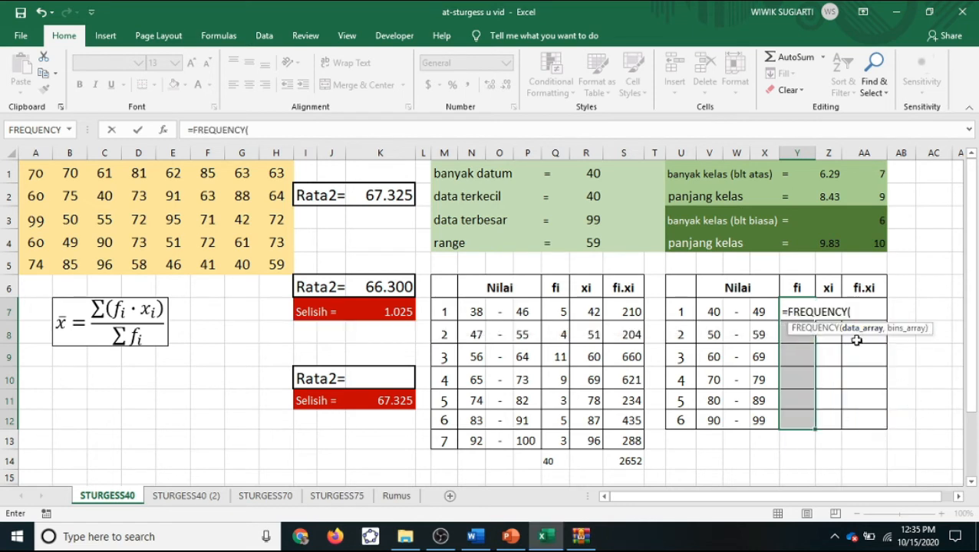
{"action": "type", "text": "data0,"}
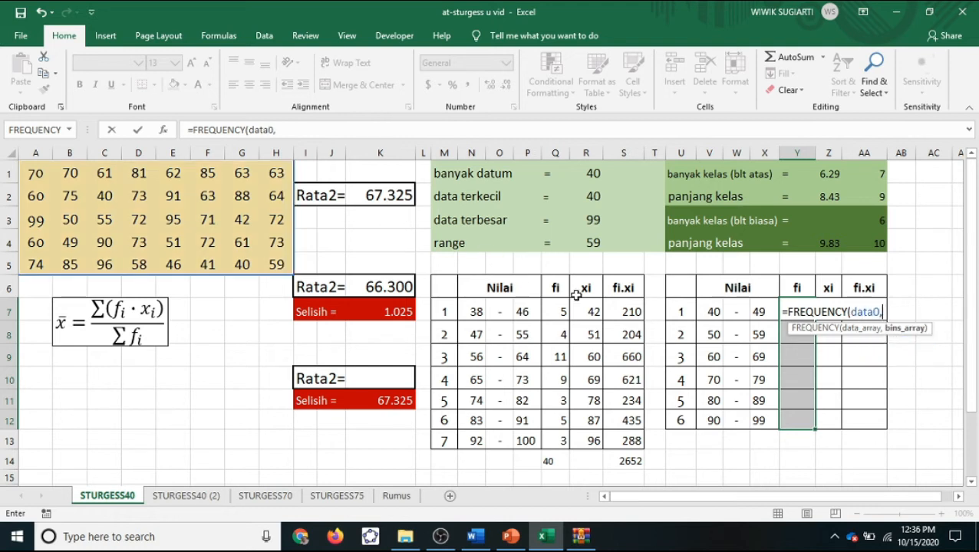
{"action": "left_click_drag", "start_coordinate": [755, 312], "coordinate": [755, 422]}
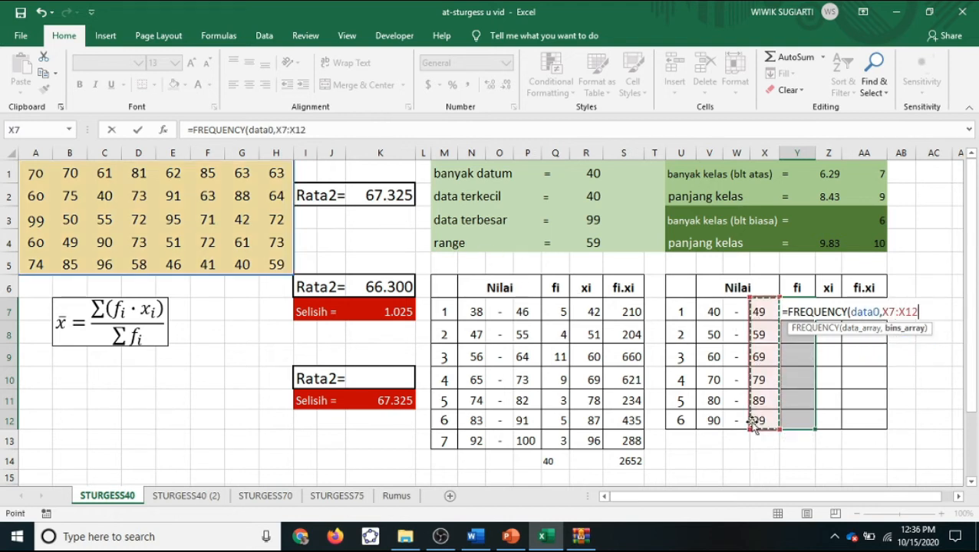
{"action": "type", "text": ")"}
{"action": "key", "text": "ctrl+shift+Return"}
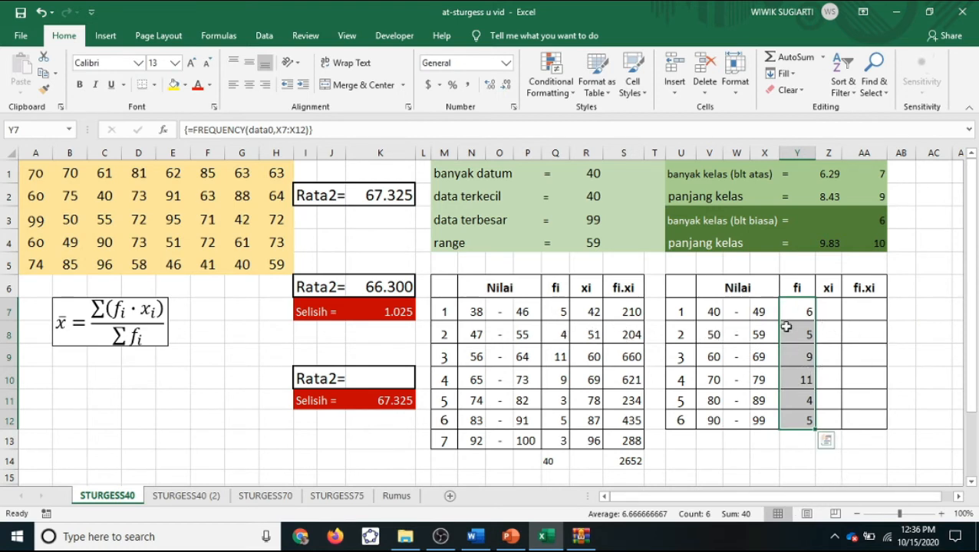
Step: Copy the class-midpoint formula from R7 to Z7 and fill it down the second table's xi column to row 12
{"action": "left_click", "coordinate": [587, 310]}
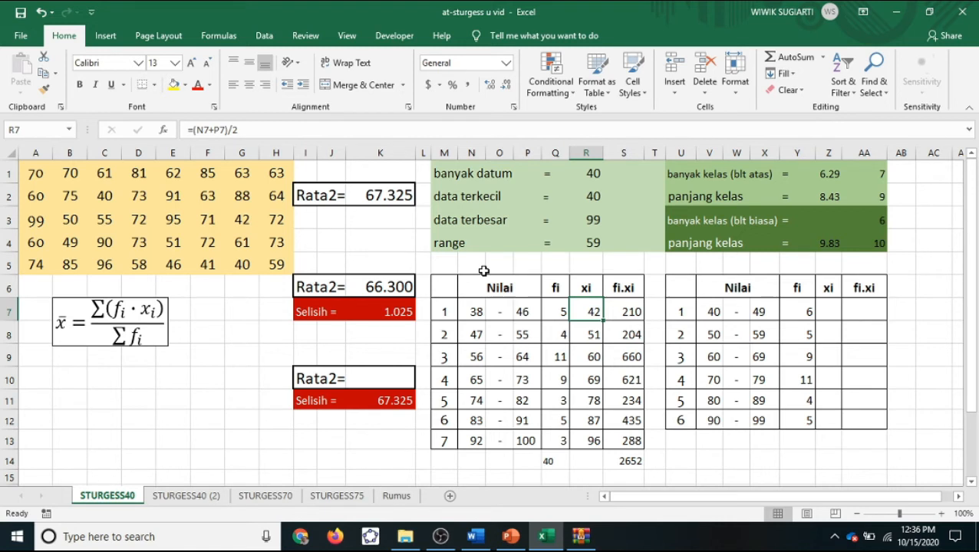
{"action": "key", "text": "ctrl+c"}
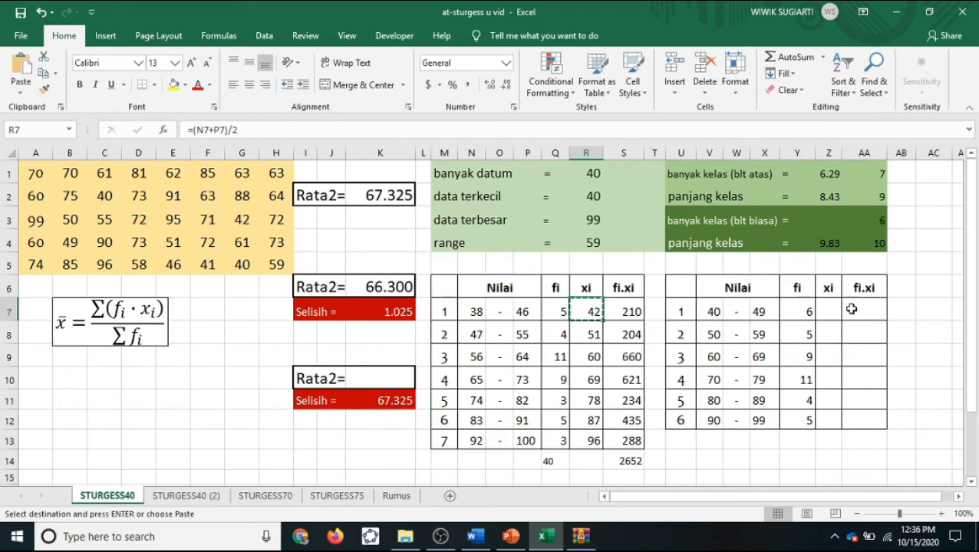
{"action": "left_click", "coordinate": [828, 311]}
{"action": "key", "text": "ctrl+v"}
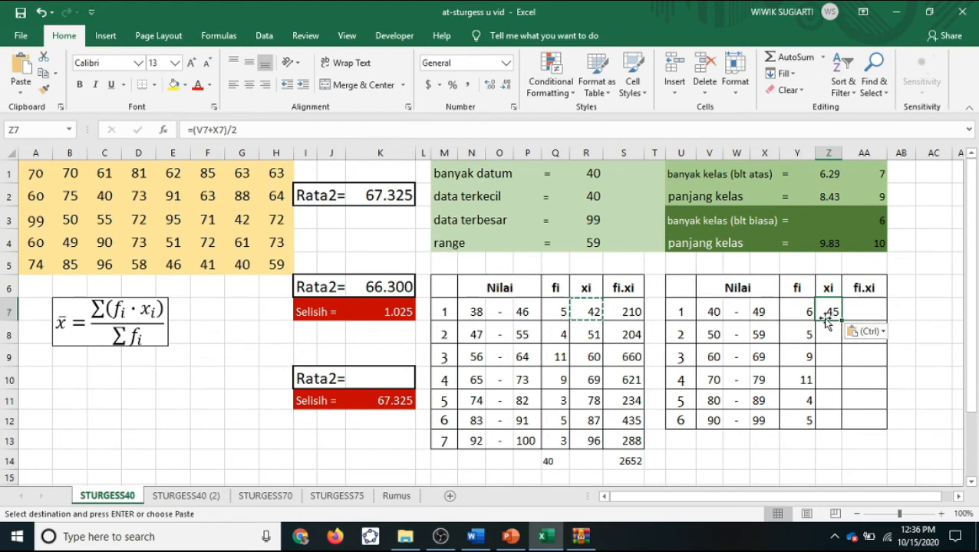
{"action": "left_click", "coordinate": [588, 314]}
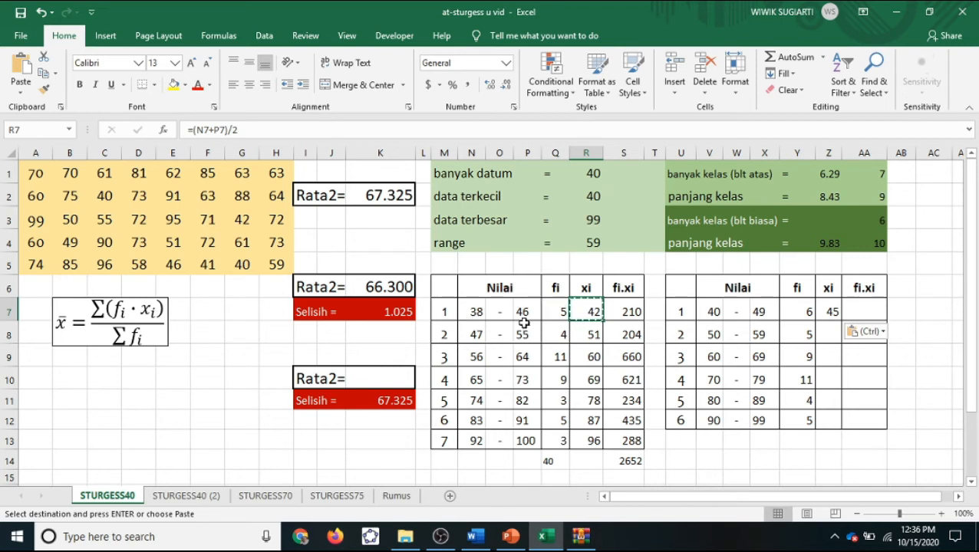
{"action": "left_click", "coordinate": [829, 311]}
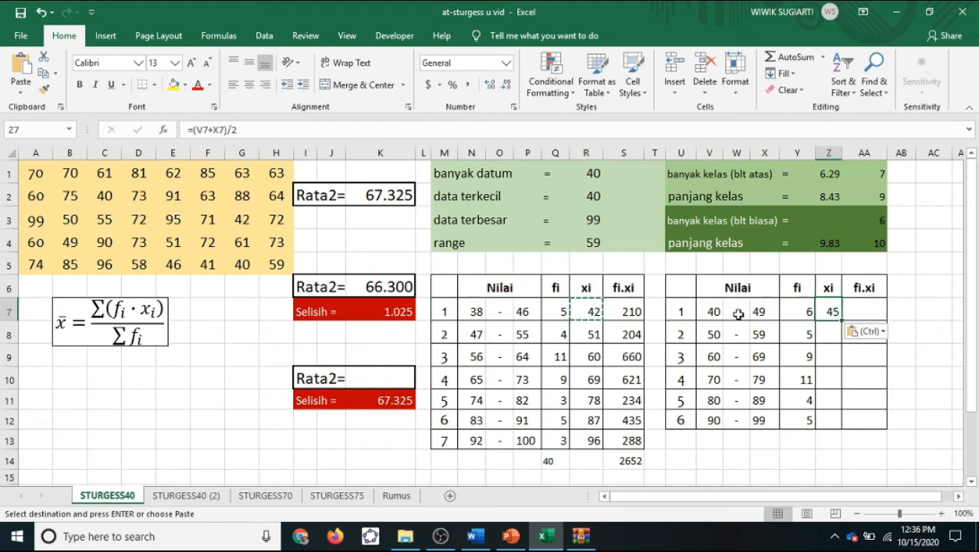
{"action": "double_click", "coordinate": [842, 318]}
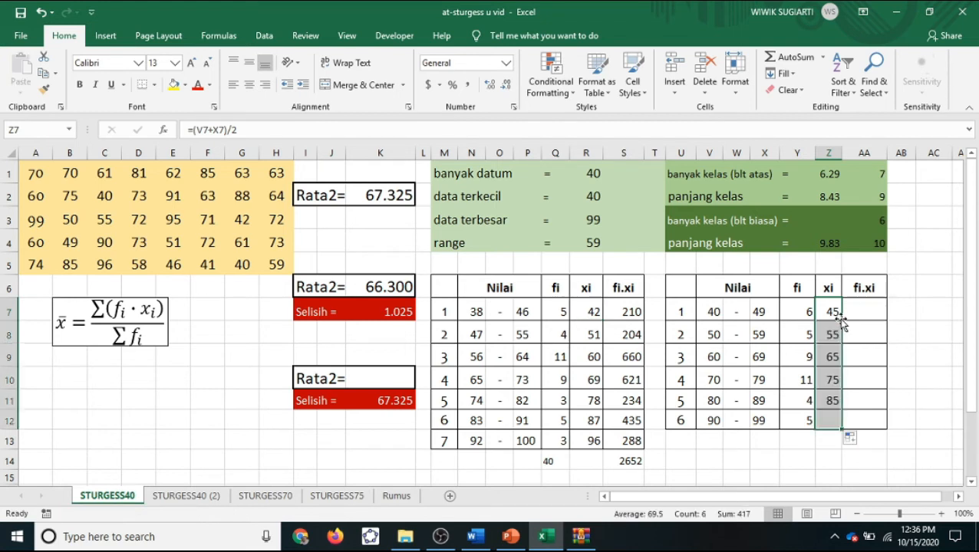
Step: Copy the fi.xi product formula from S7 to AA7 and fill it down to AA12
{"action": "left_click", "coordinate": [627, 314]}
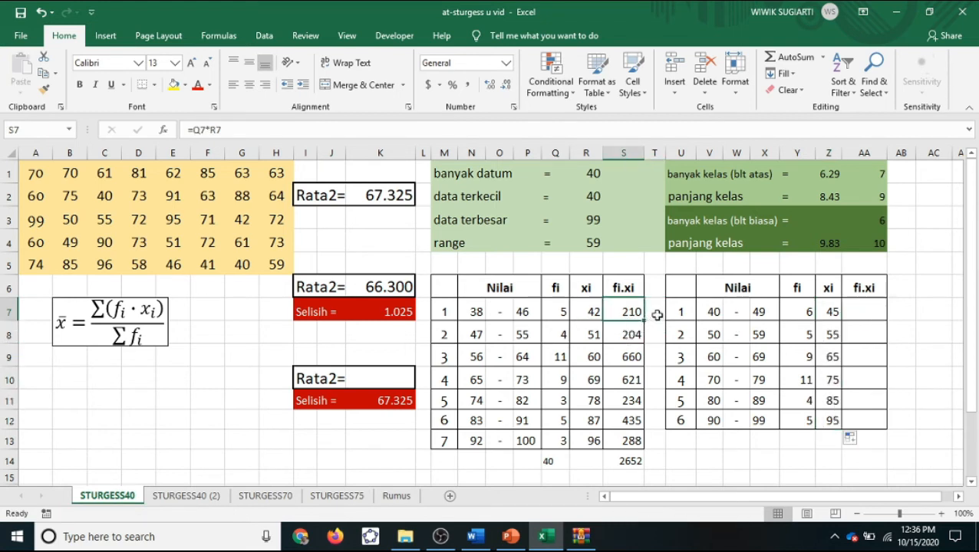
{"action": "key", "text": "ctrl+c"}
{"action": "left_click", "coordinate": [854, 305]}
{"action": "key", "text": "ctrl+v"}
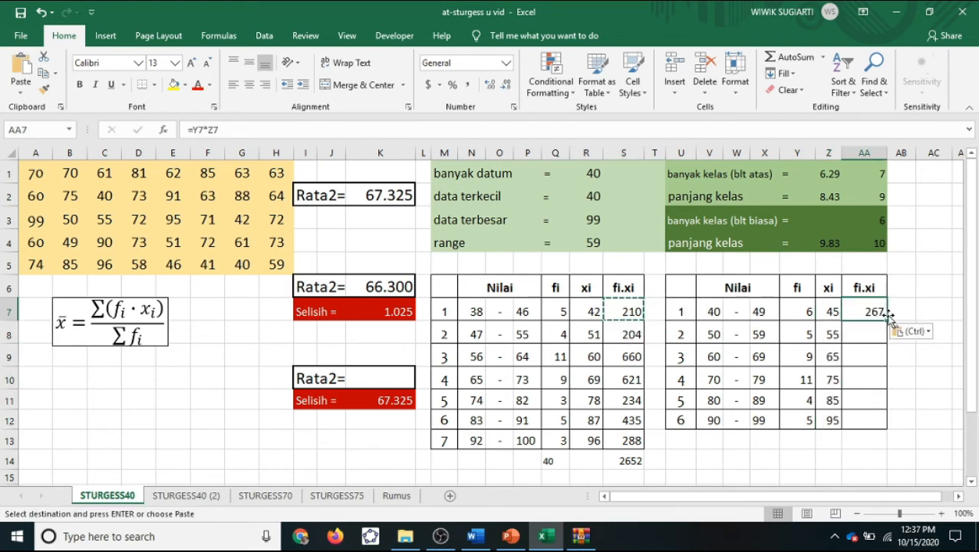
{"action": "double_click", "coordinate": [887, 322]}
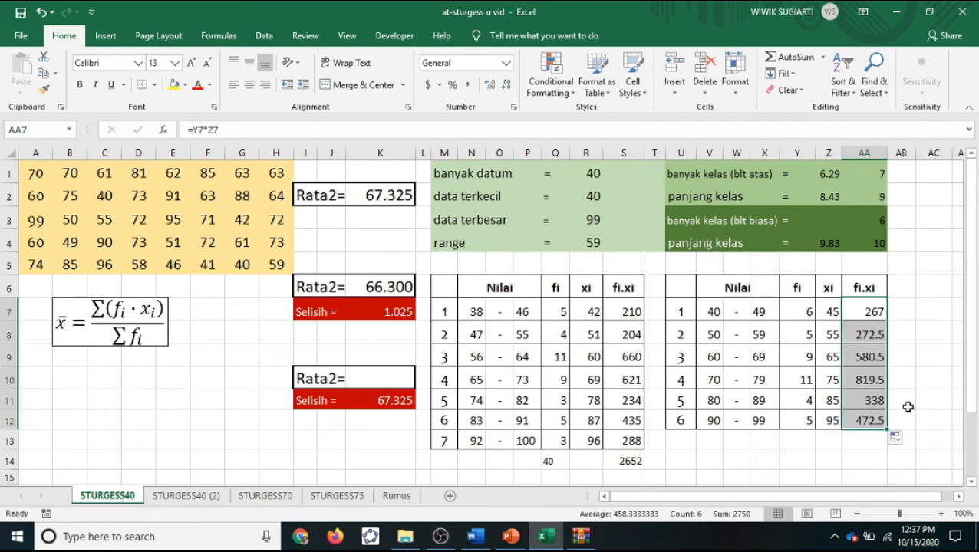
Step: Total the second table's fi.xi column in AA13 and its fi column in Y13 with AutoSum
{"action": "left_click", "coordinate": [775, 59]}
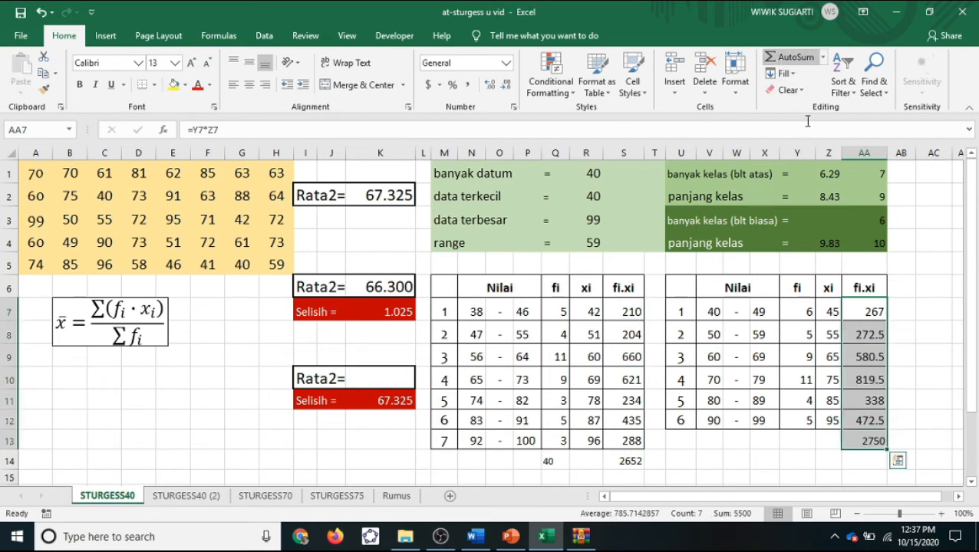
{"action": "left_click_drag", "start_coordinate": [790, 308], "coordinate": [801, 422]}
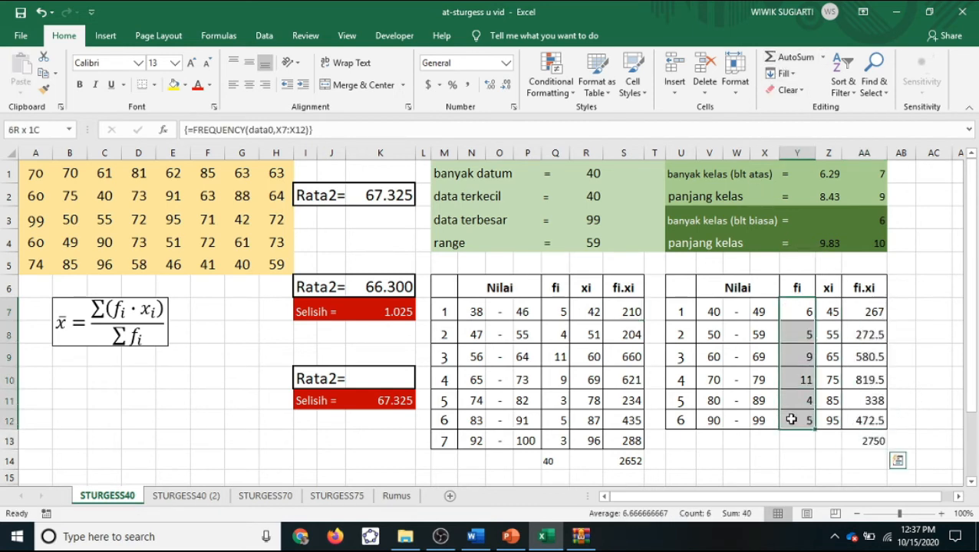
{"action": "left_click", "coordinate": [794, 60]}
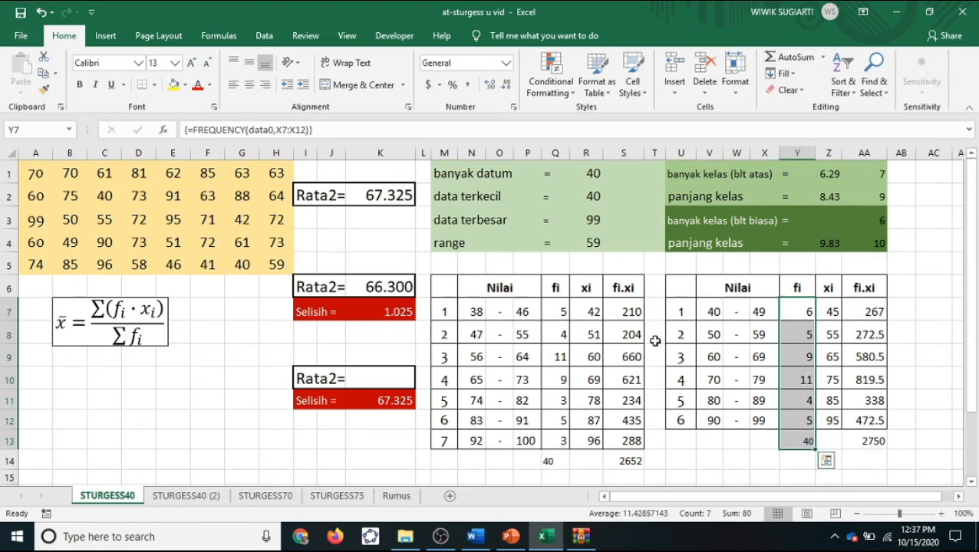
Step: Enter =AA13/Y13 in cell K10 as the second table's grouped average (Rata2)
{"action": "left_click", "coordinate": [397, 374]}
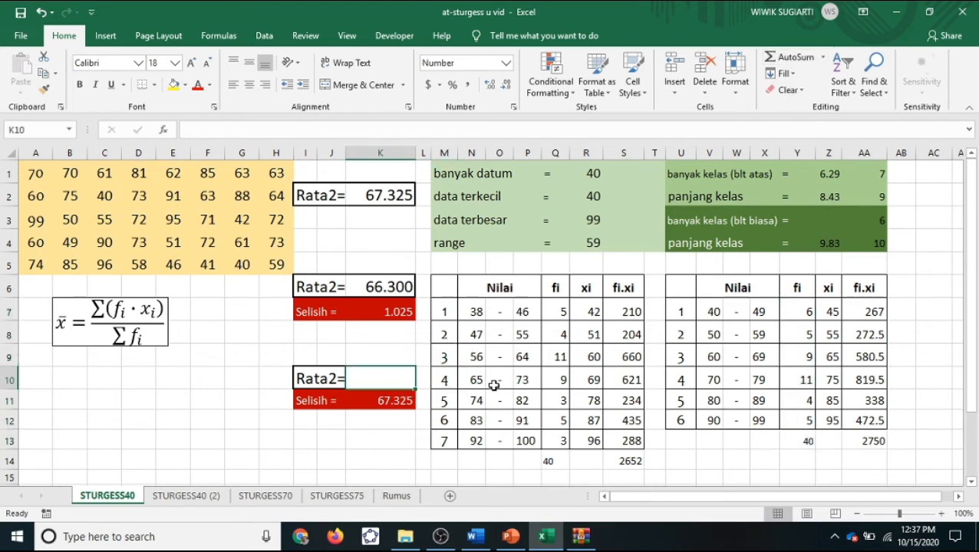
{"action": "type", "text": "="}
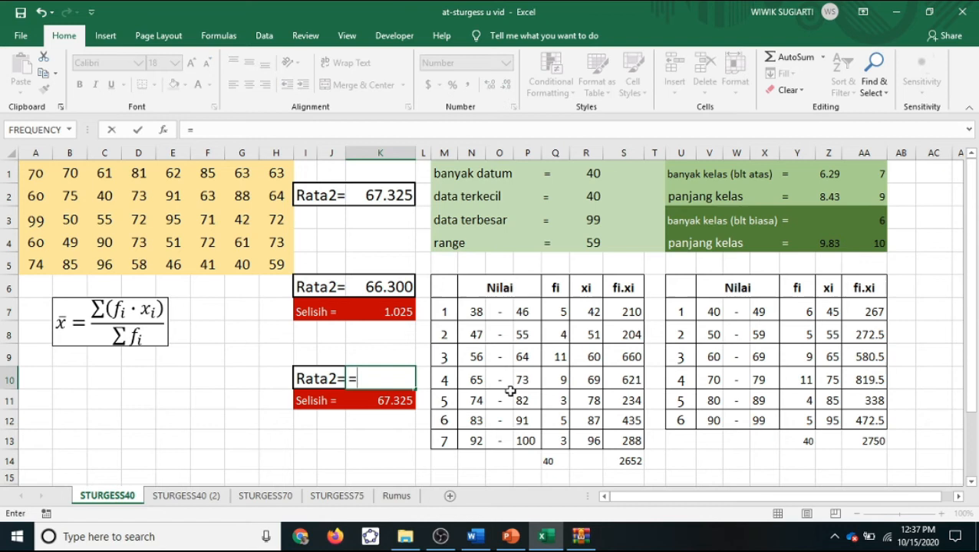
{"action": "left_click", "coordinate": [864, 441]}
{"action": "type", "text": "/"}
{"action": "left_click", "coordinate": [807, 443]}
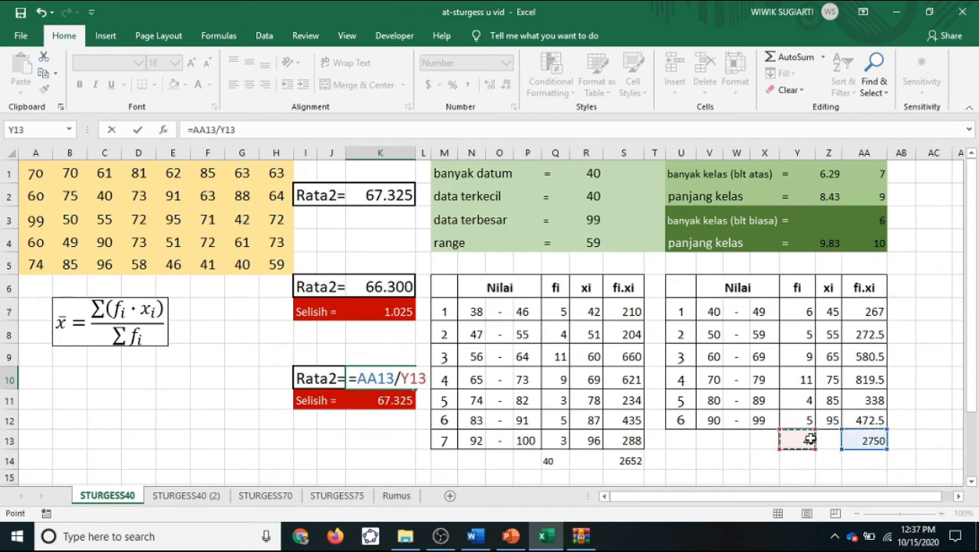
{"action": "key", "text": "Return"}
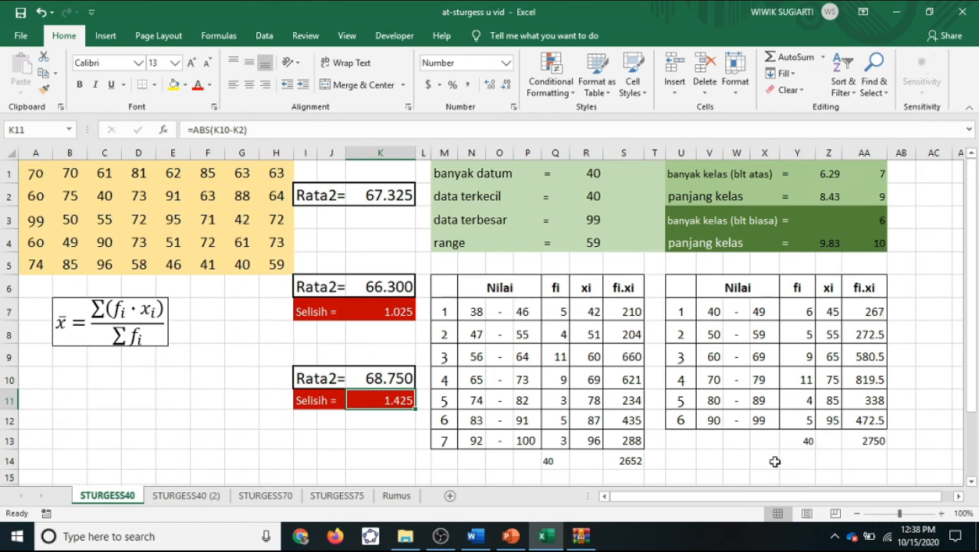
Step: On the STURGESS70 sheet, name the raw-data range A1:G10 data2
{"action": "key", "text": "ctrl+Page_Down"}
{"action": "key", "text": "ctrl+Page_Down"}
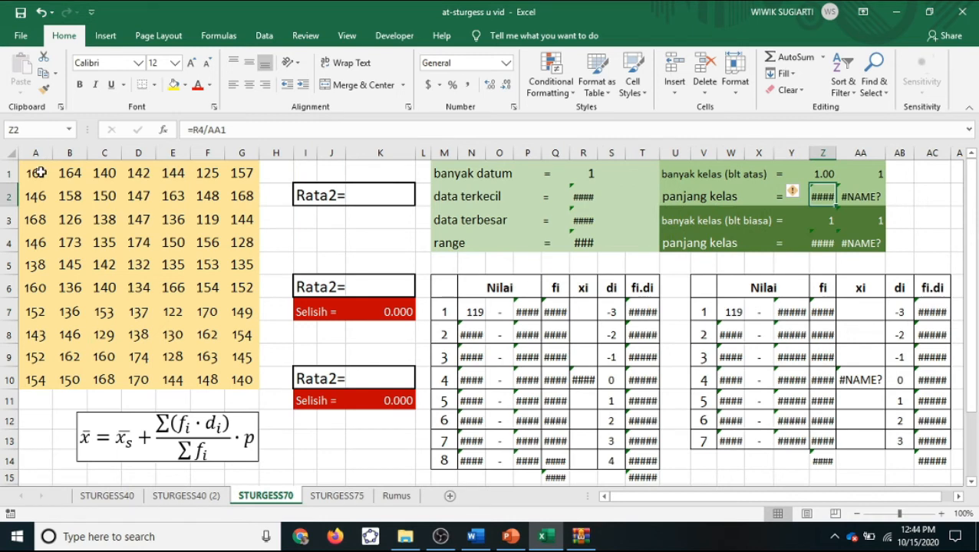
{"action": "left_click_drag", "start_coordinate": [44, 165], "coordinate": [257, 383]}
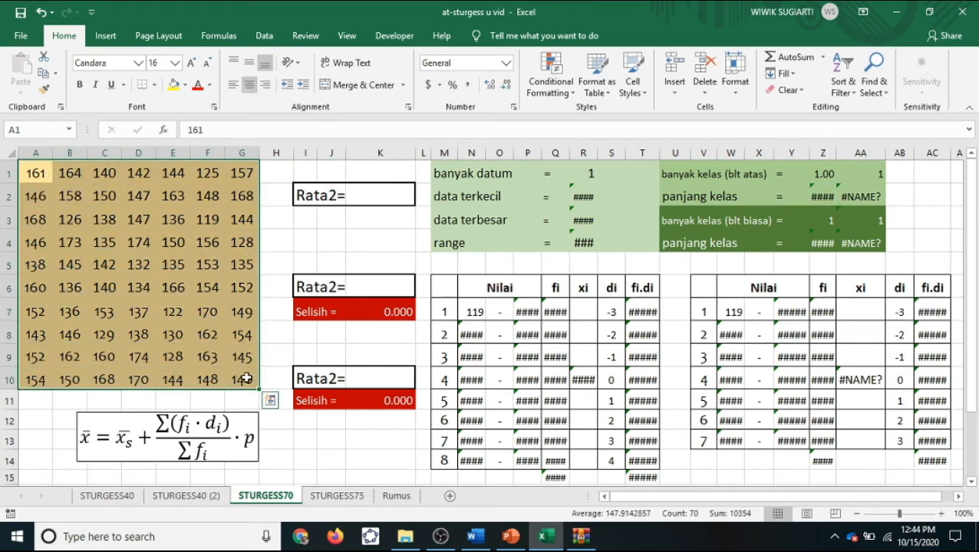
{"action": "left_click", "coordinate": [47, 125]}
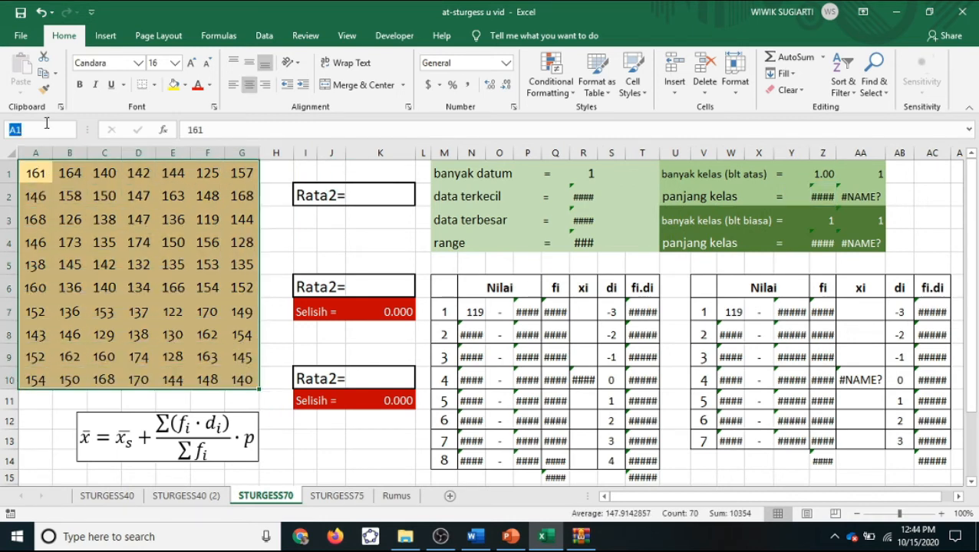
{"action": "type", "text": "data2"}
{"action": "key", "text": "Return"}
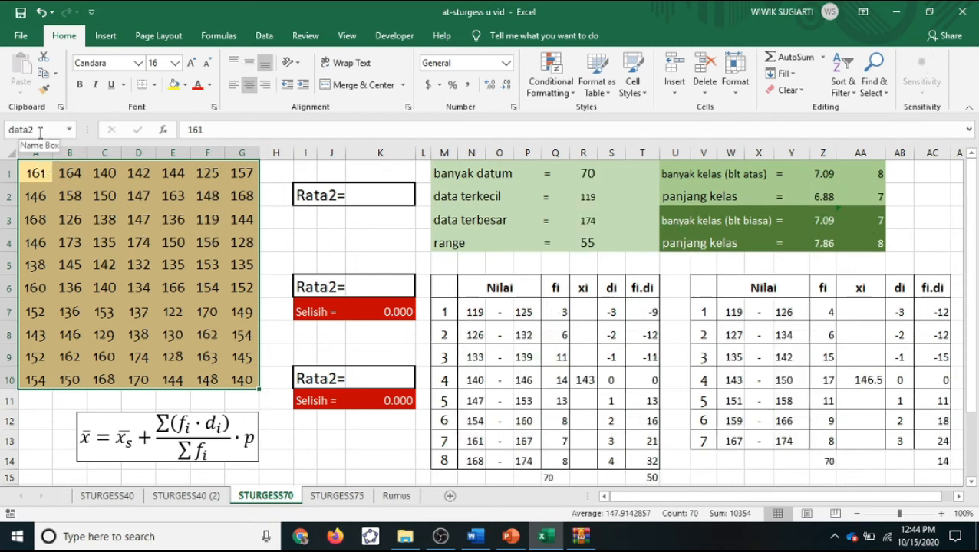
Step: Examine the formulas for data count, smallest value, largest value and range in R1:R4
{"action": "left_click", "coordinate": [579, 176]}
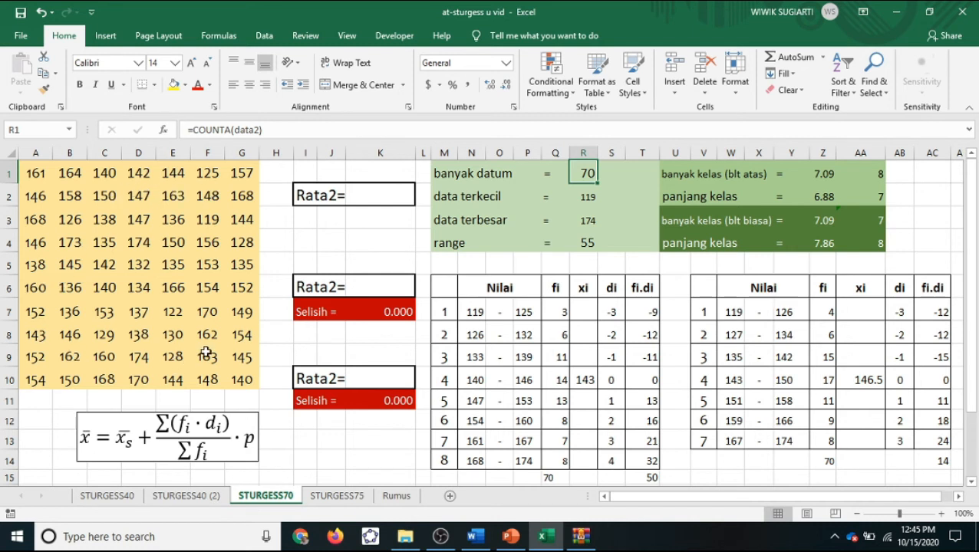
{"action": "left_click", "coordinate": [591, 197]}
{"action": "left_click", "coordinate": [587, 220]}
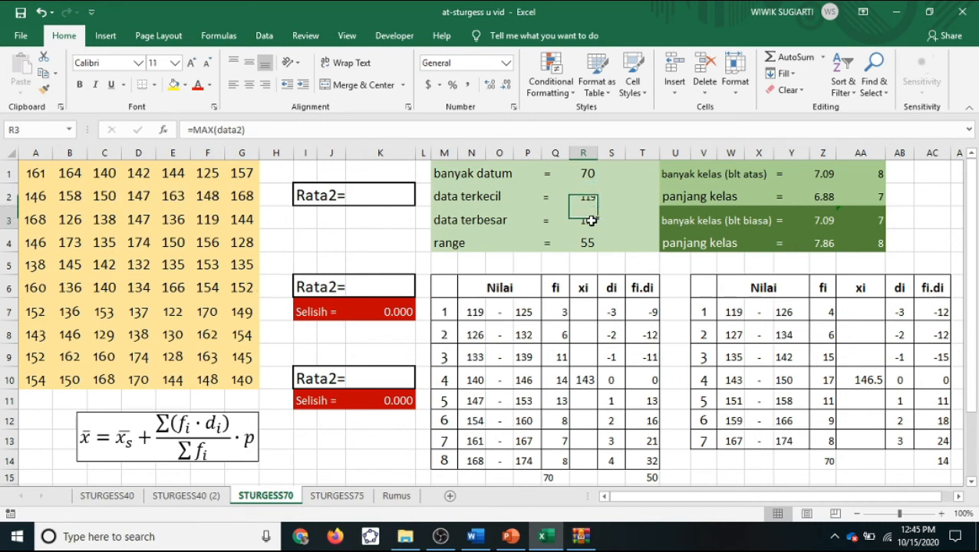
{"action": "left_click", "coordinate": [586, 243]}
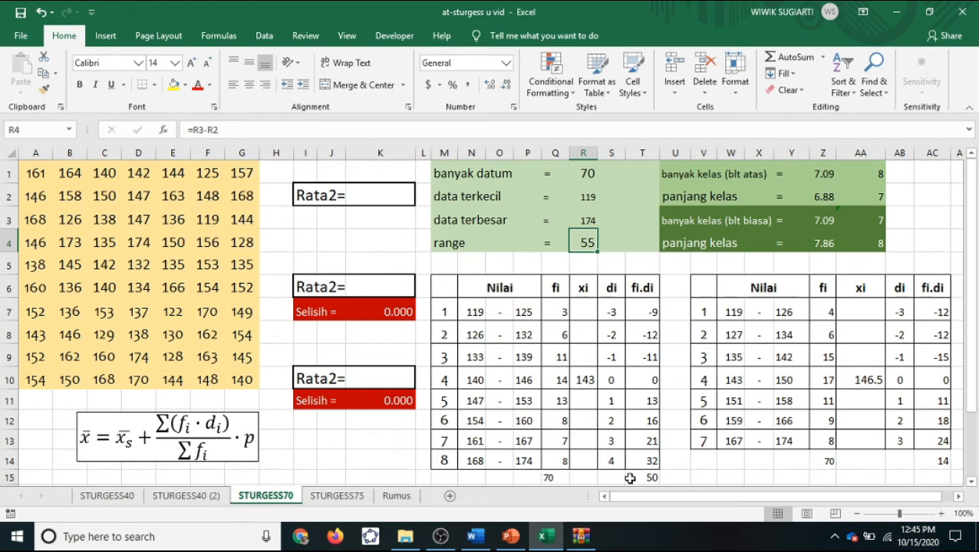
Step: Enter =AVERAGE(data2) in cell K2 as the raw-data average (Rata2)
{"action": "left_click", "coordinate": [367, 195]}
{"action": "type", "text": "=a"}
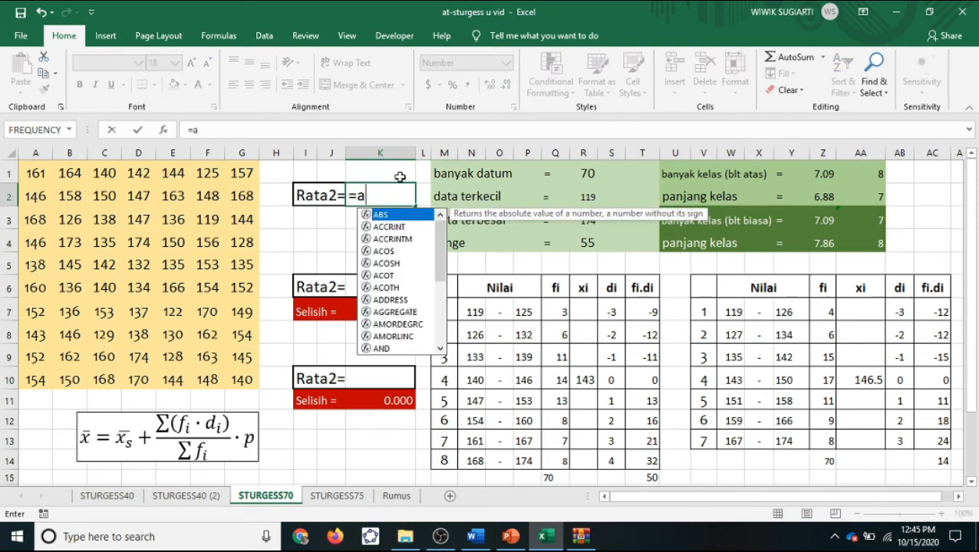
{"action": "type", "text": "verage(daat2"}
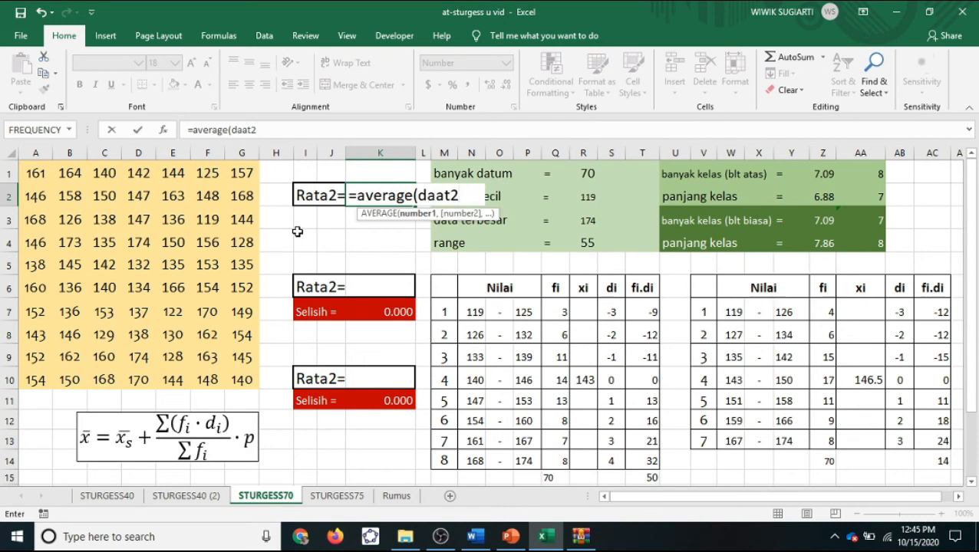
{"action": "key", "text": "BackSpace"}
{"action": "key", "text": "BackSpace"}
{"action": "type", "text": "ta2)"}
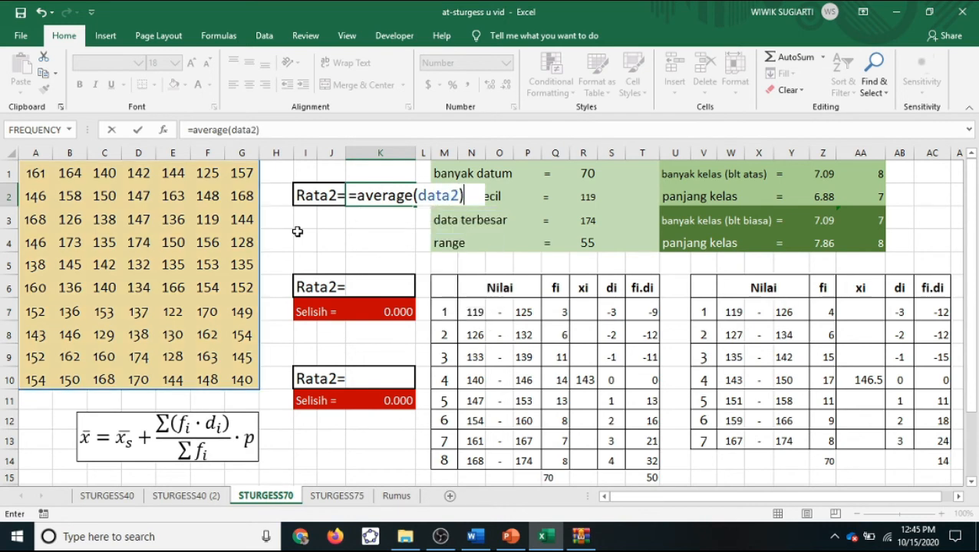
{"action": "key", "text": "Return"}
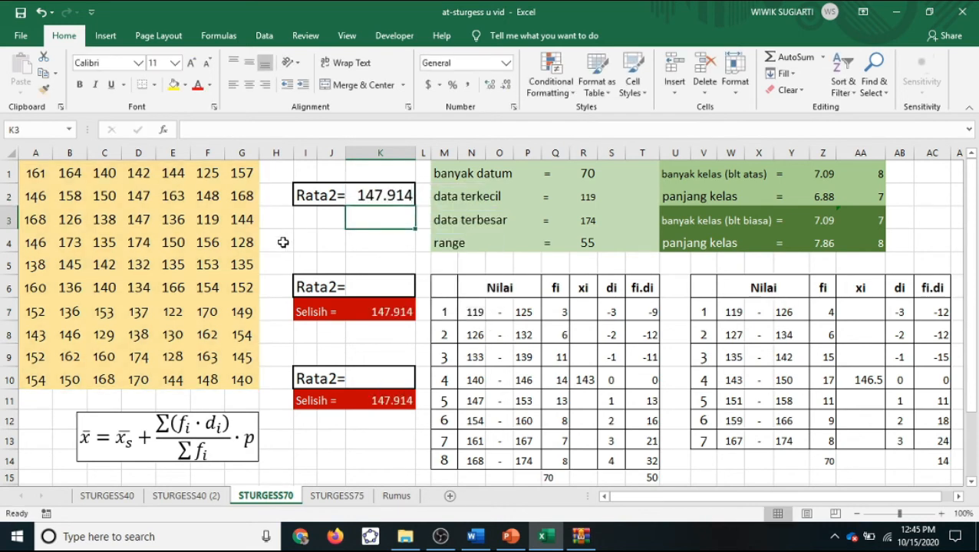
Step: Enter =R10+T15/Q15*AA2 in cell K6 as the first table's grouped average (Rata2)
{"action": "left_click", "coordinate": [391, 283]}
{"action": "type", "text": "="}
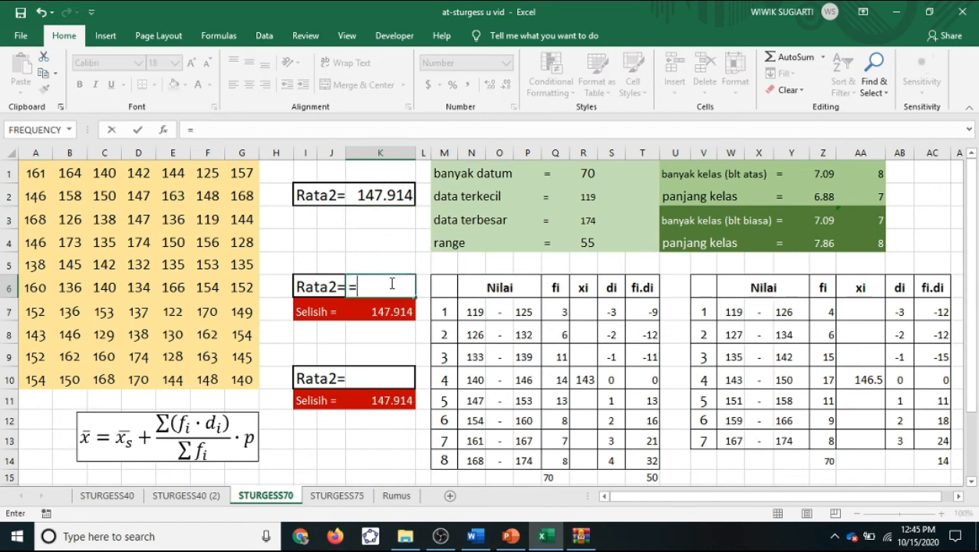
{"action": "left_click", "coordinate": [585, 379]}
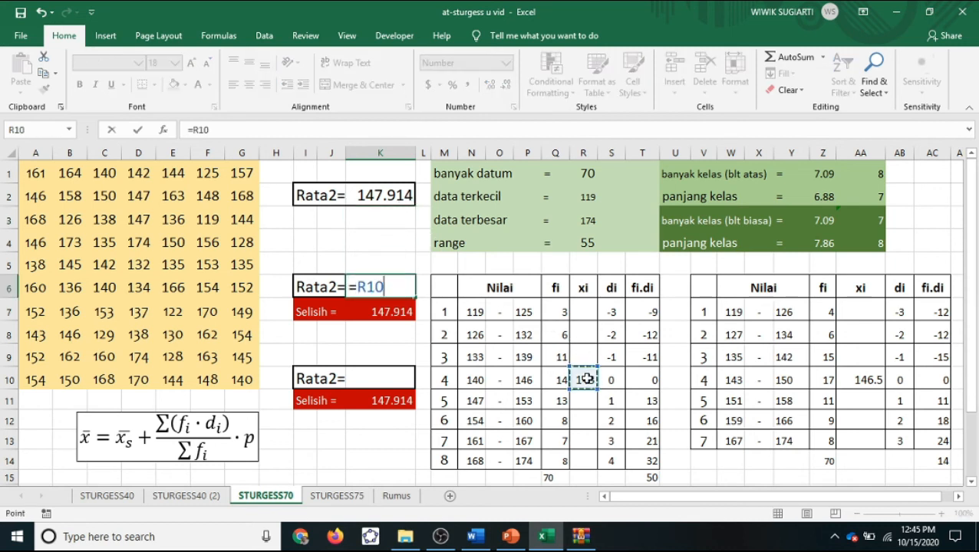
{"action": "type", "text": "+"}
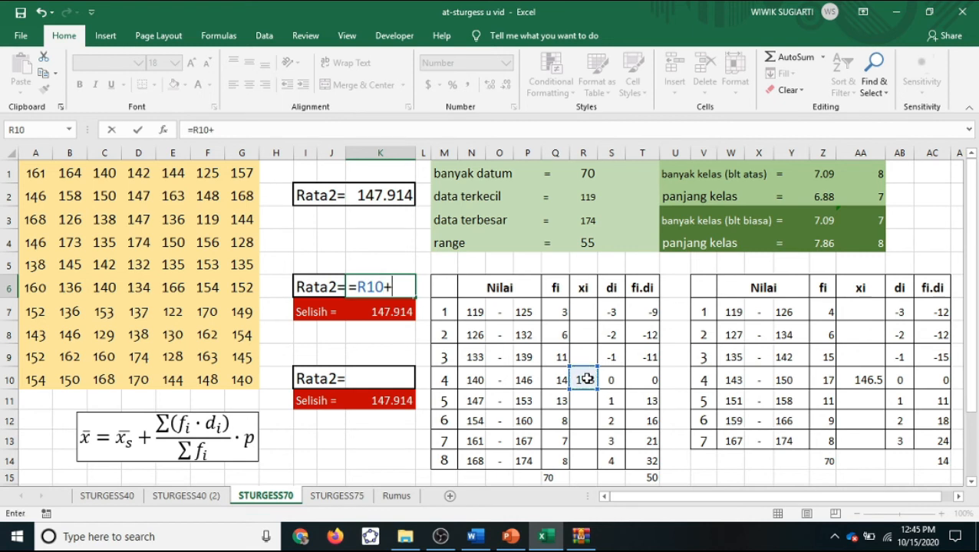
{"action": "left_click", "coordinate": [658, 478]}
{"action": "left_click", "coordinate": [652, 478]}
{"action": "type", "text": "/"}
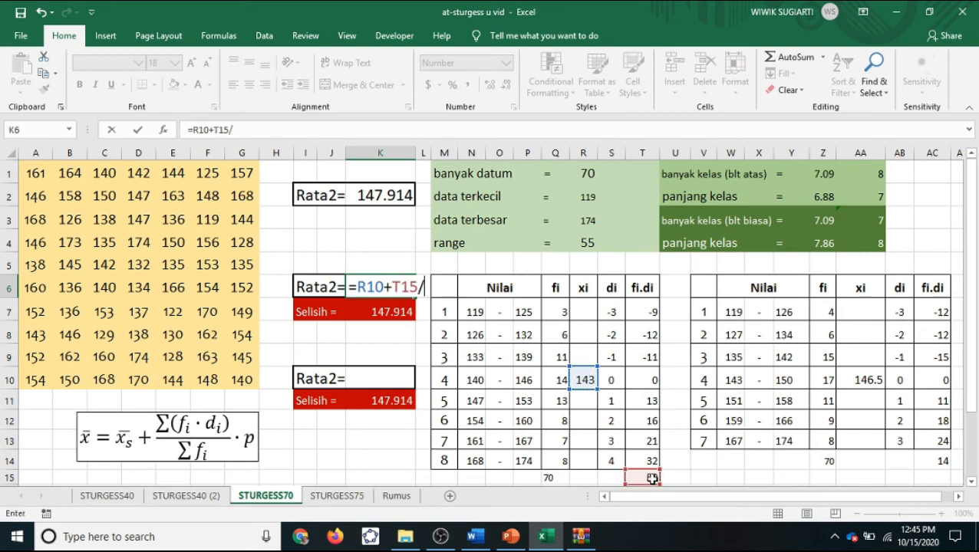
{"action": "left_click", "coordinate": [561, 478]}
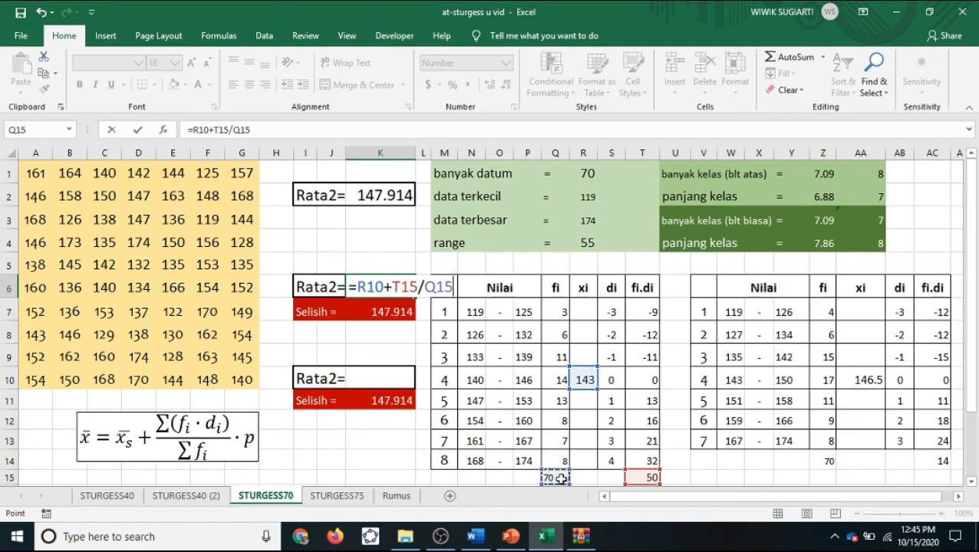
{"action": "type", "text": "*"}
{"action": "left_click", "coordinate": [857, 197]}
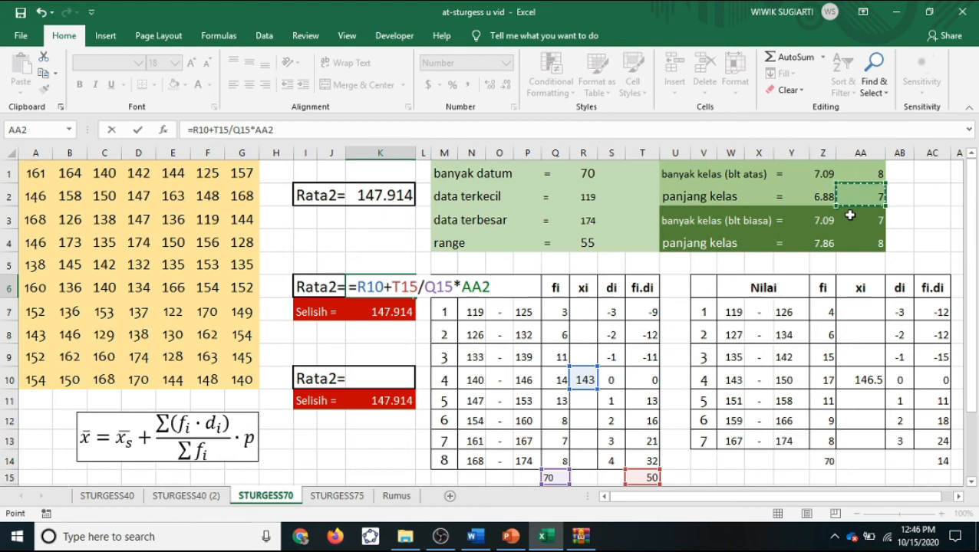
{"action": "key", "text": "Return"}
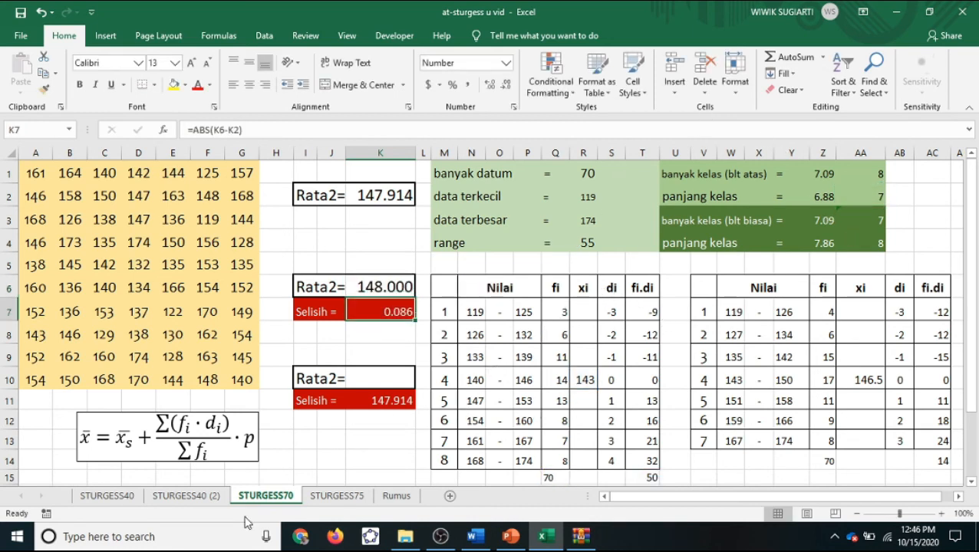
Step: Copy the ui and fi.ui headings from S6:T6 of STURGESS40 (2) over the di and fi.di headings of both STURGESS70 tables
{"action": "left_click", "coordinate": [201, 498]}
{"action": "left_click", "coordinate": [623, 288]}
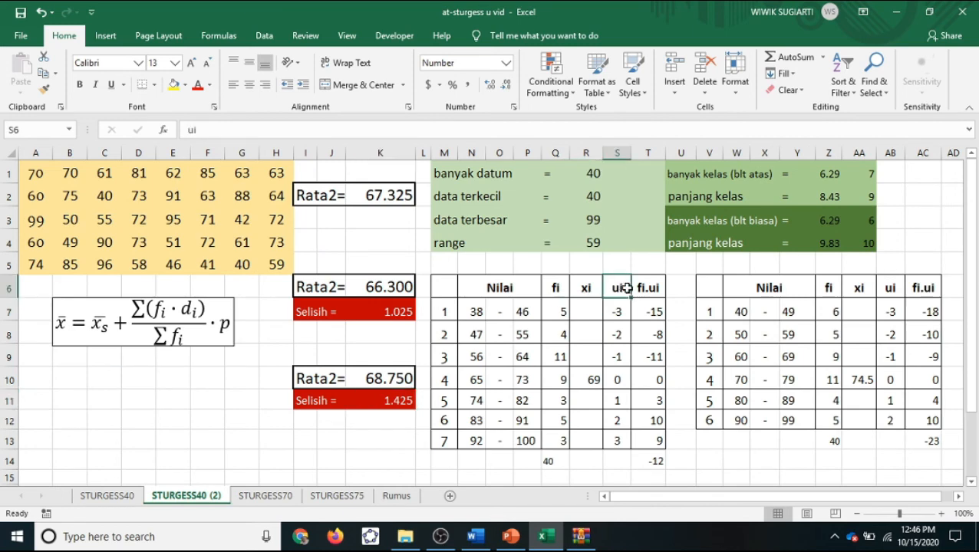
{"action": "left_click_drag", "start_coordinate": [625, 288], "coordinate": [648, 288]}
{"action": "key", "text": "ctrl+c"}
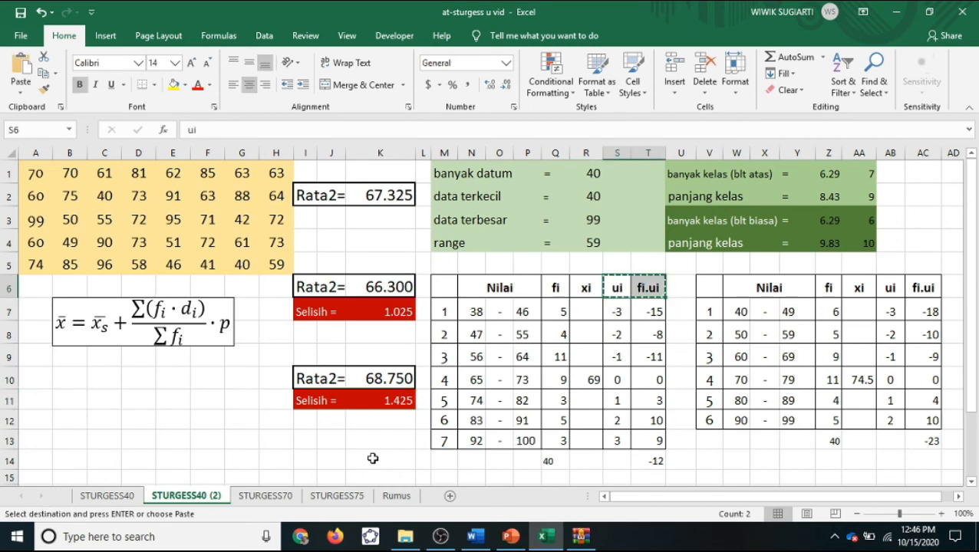
{"action": "left_click", "coordinate": [257, 497]}
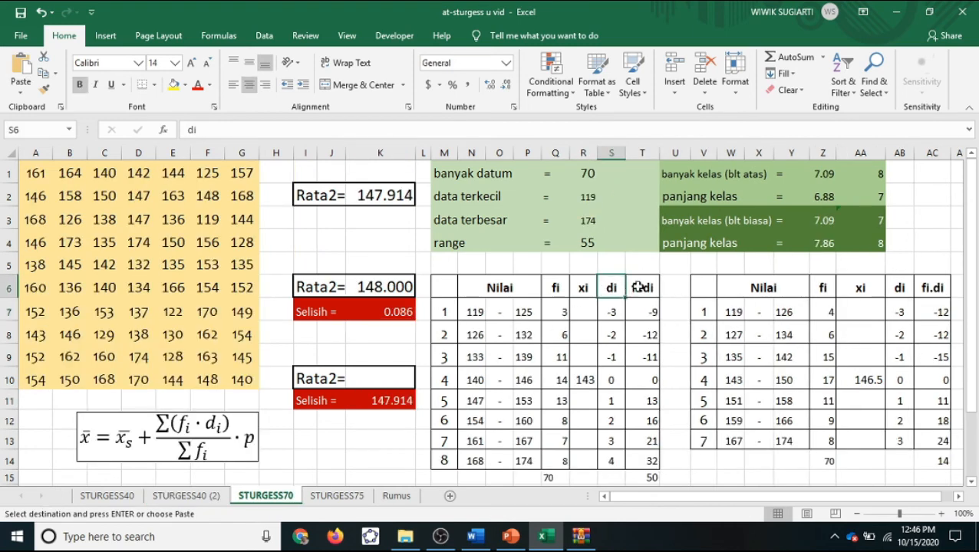
{"action": "key", "text": "ctrl+v"}
{"action": "left_click", "coordinate": [899, 286]}
{"action": "key", "text": "ctrl+v"}
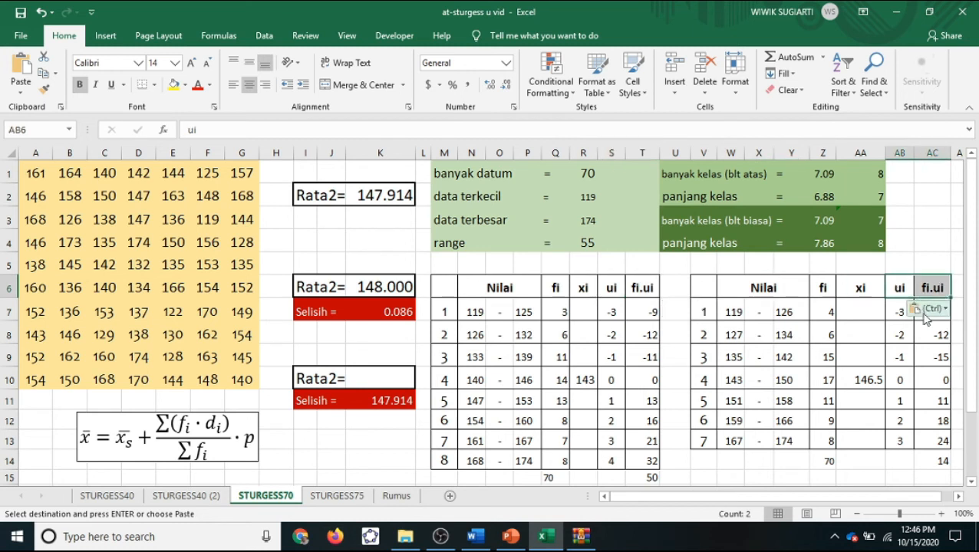
Step: Enter =AA10+AC14/Z14*AA4 in cell K10 as the second table's grouped average (Rata2)
{"action": "left_click", "coordinate": [364, 379]}
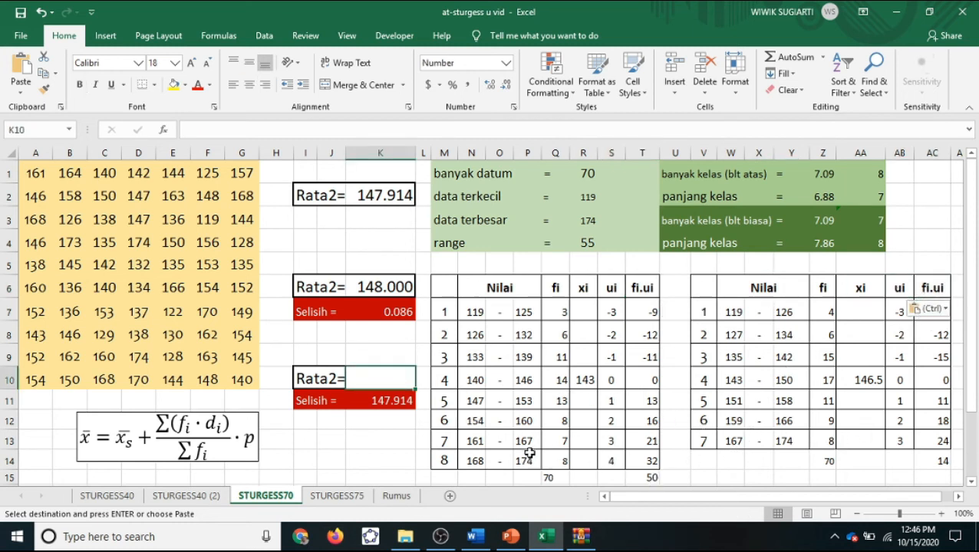
{"action": "type", "text": "="}
{"action": "left_click", "coordinate": [863, 381]}
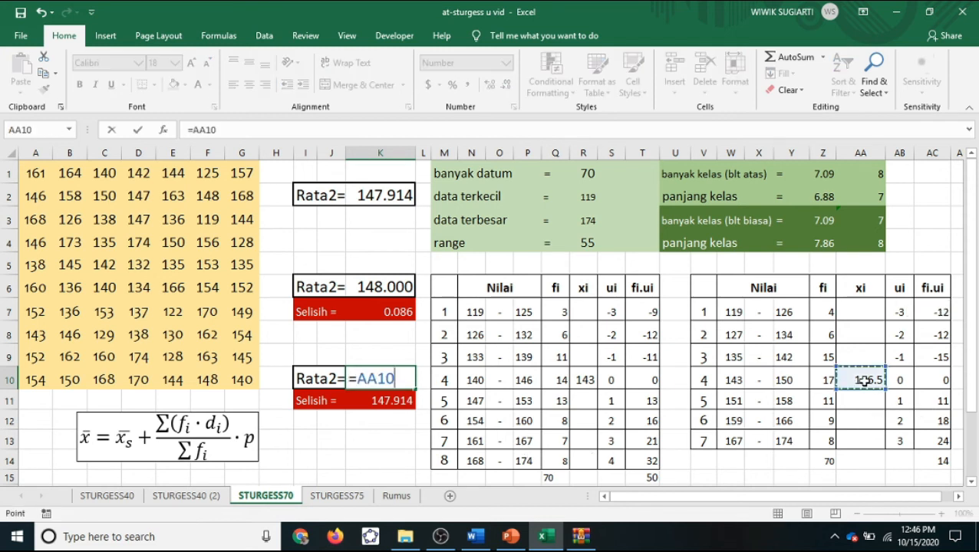
{"action": "type", "text": "+"}
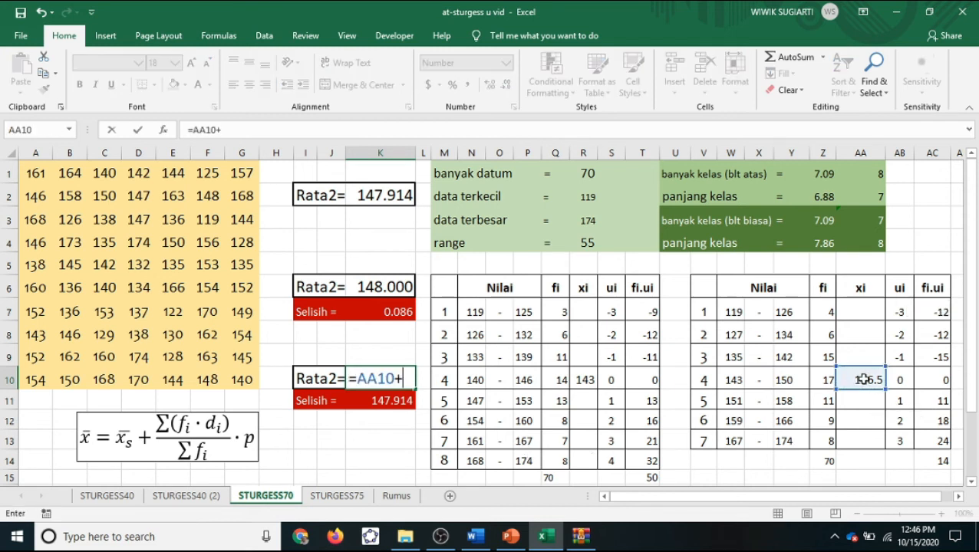
{"action": "left_click", "coordinate": [944, 462]}
{"action": "type", "text": "/"}
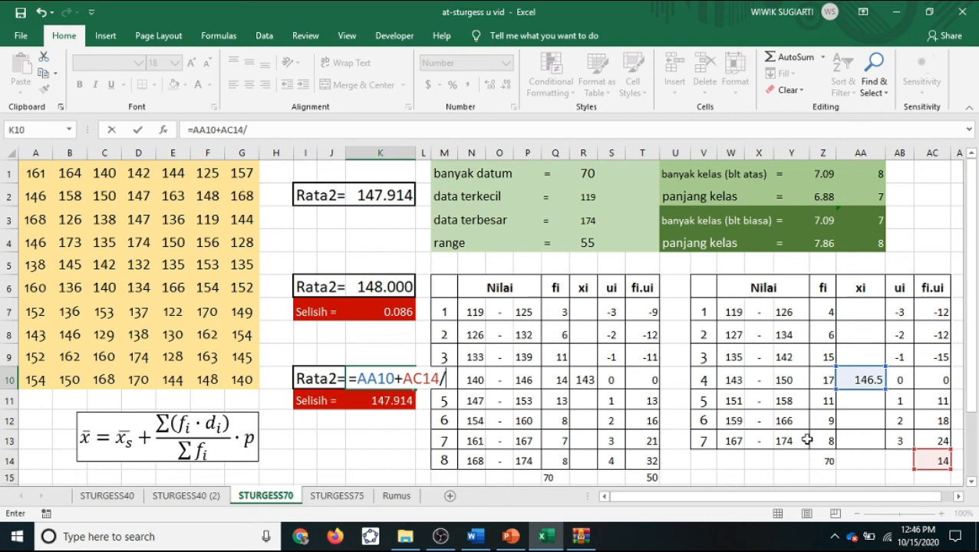
{"action": "left_click", "coordinate": [822, 462]}
{"action": "type", "text": "*"}
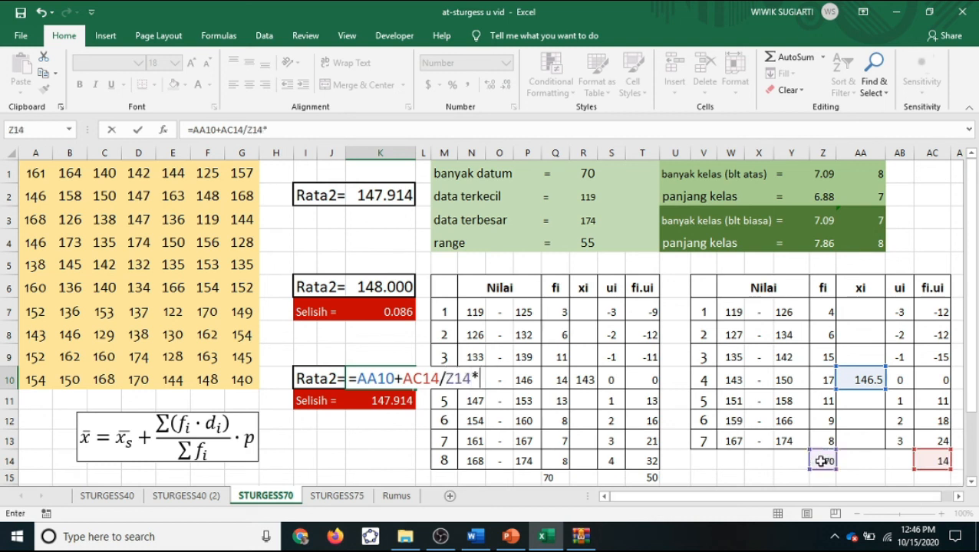
{"action": "left_click", "coordinate": [872, 245]}
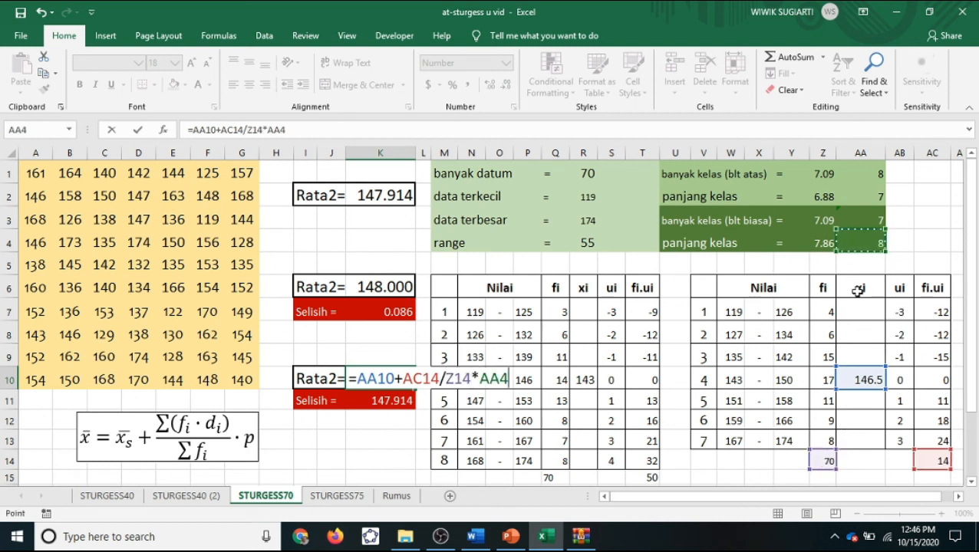
{"action": "key", "text": "Return"}
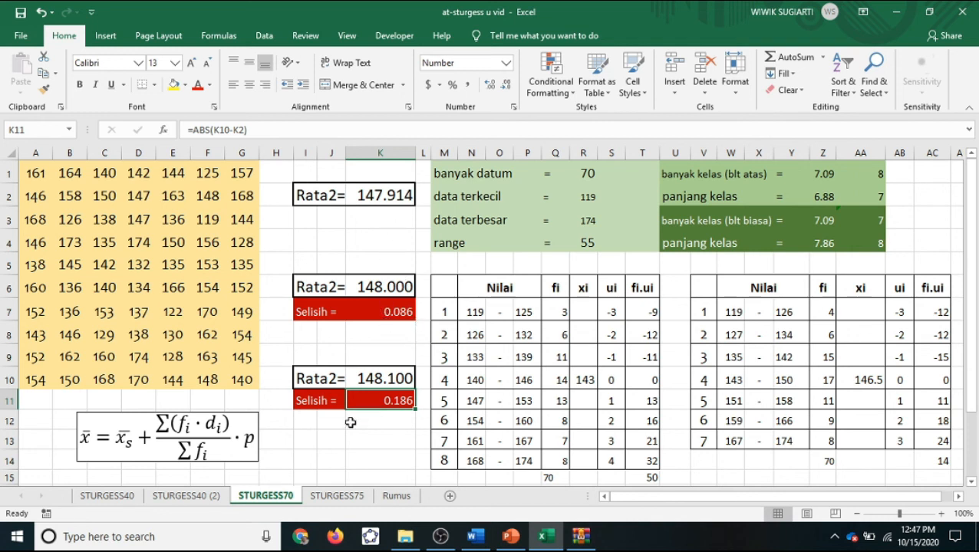
Step: Look over the raw data and unfinished tables on the STURGESS75 sheet, and return to the STURGESS70 sheet
{"action": "left_click", "coordinate": [396, 420]}
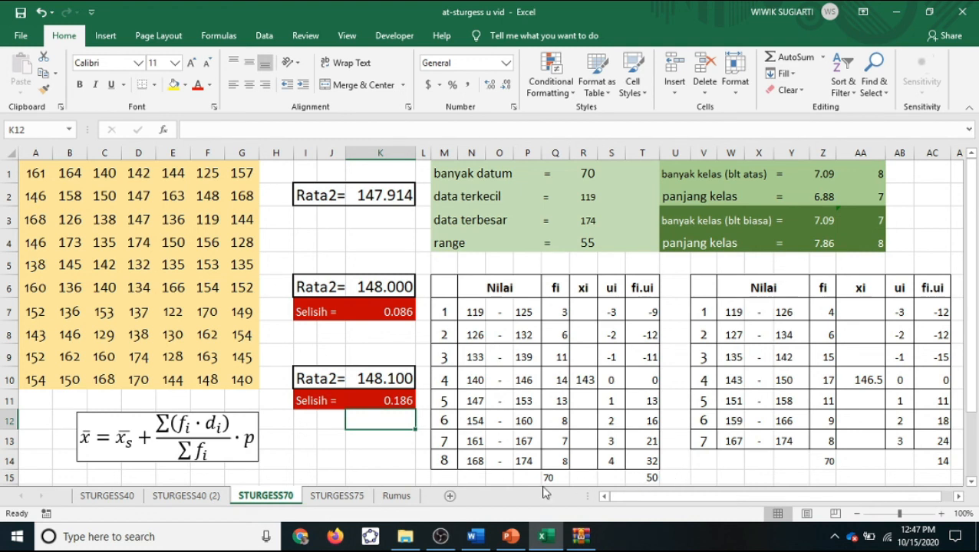
{"action": "left_click", "coordinate": [353, 497]}
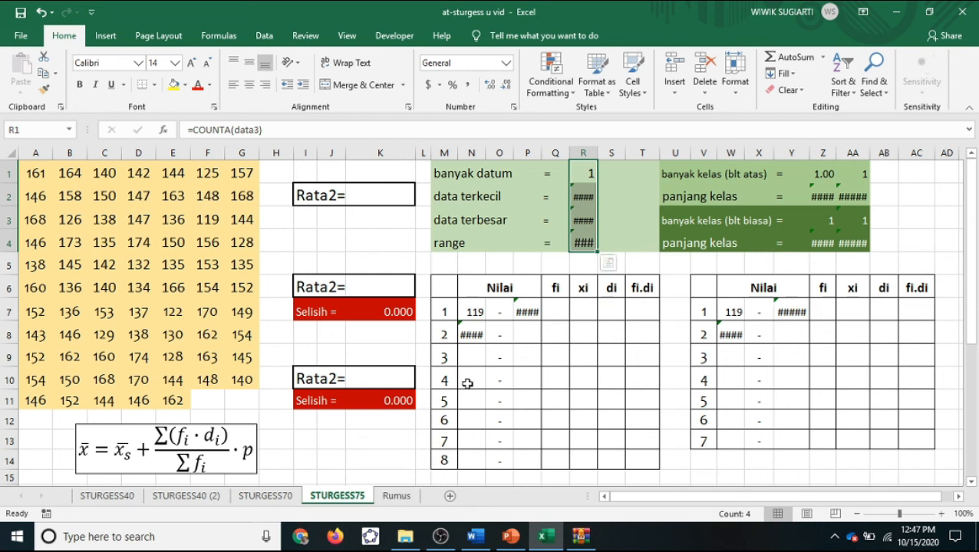
{"action": "key", "text": "ctrl+Page_Up"}
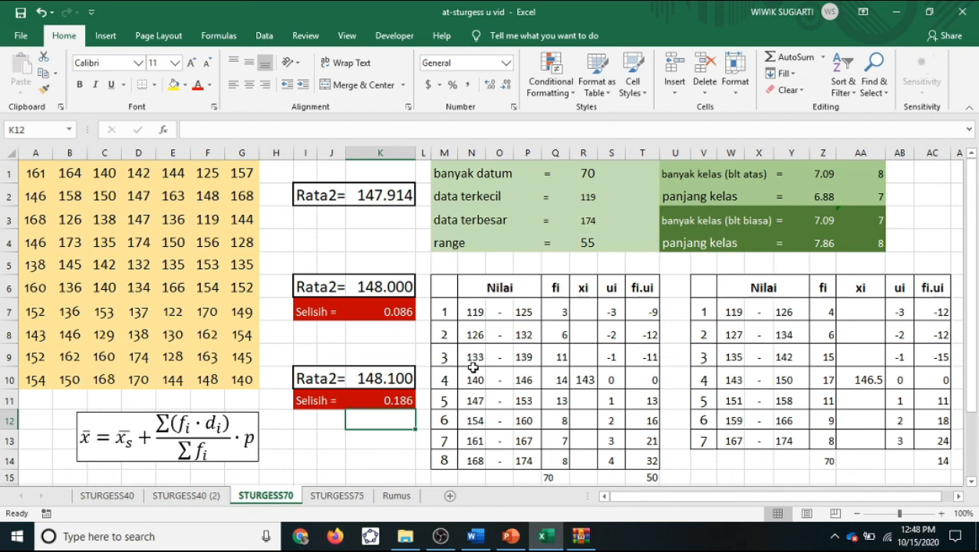
{"action": "left_click", "coordinate": [306, 460]}
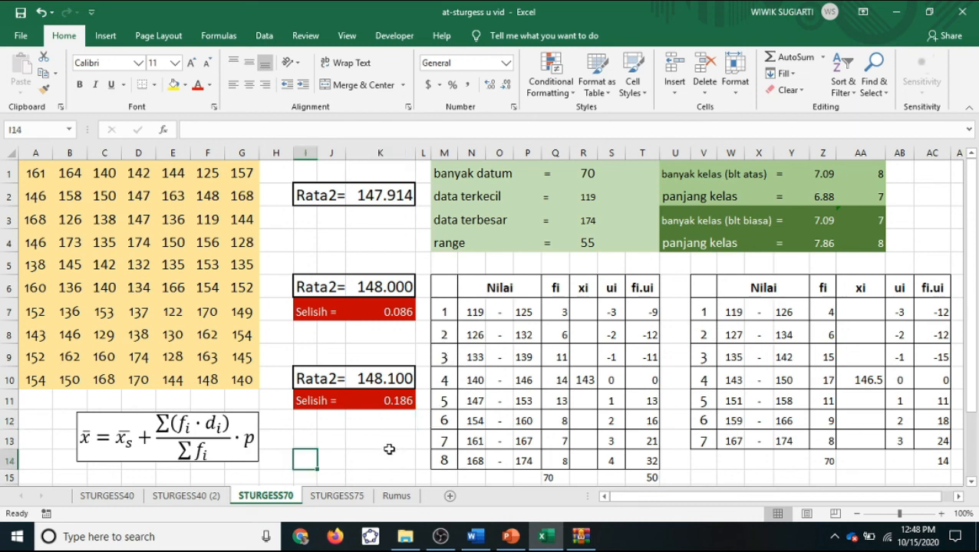